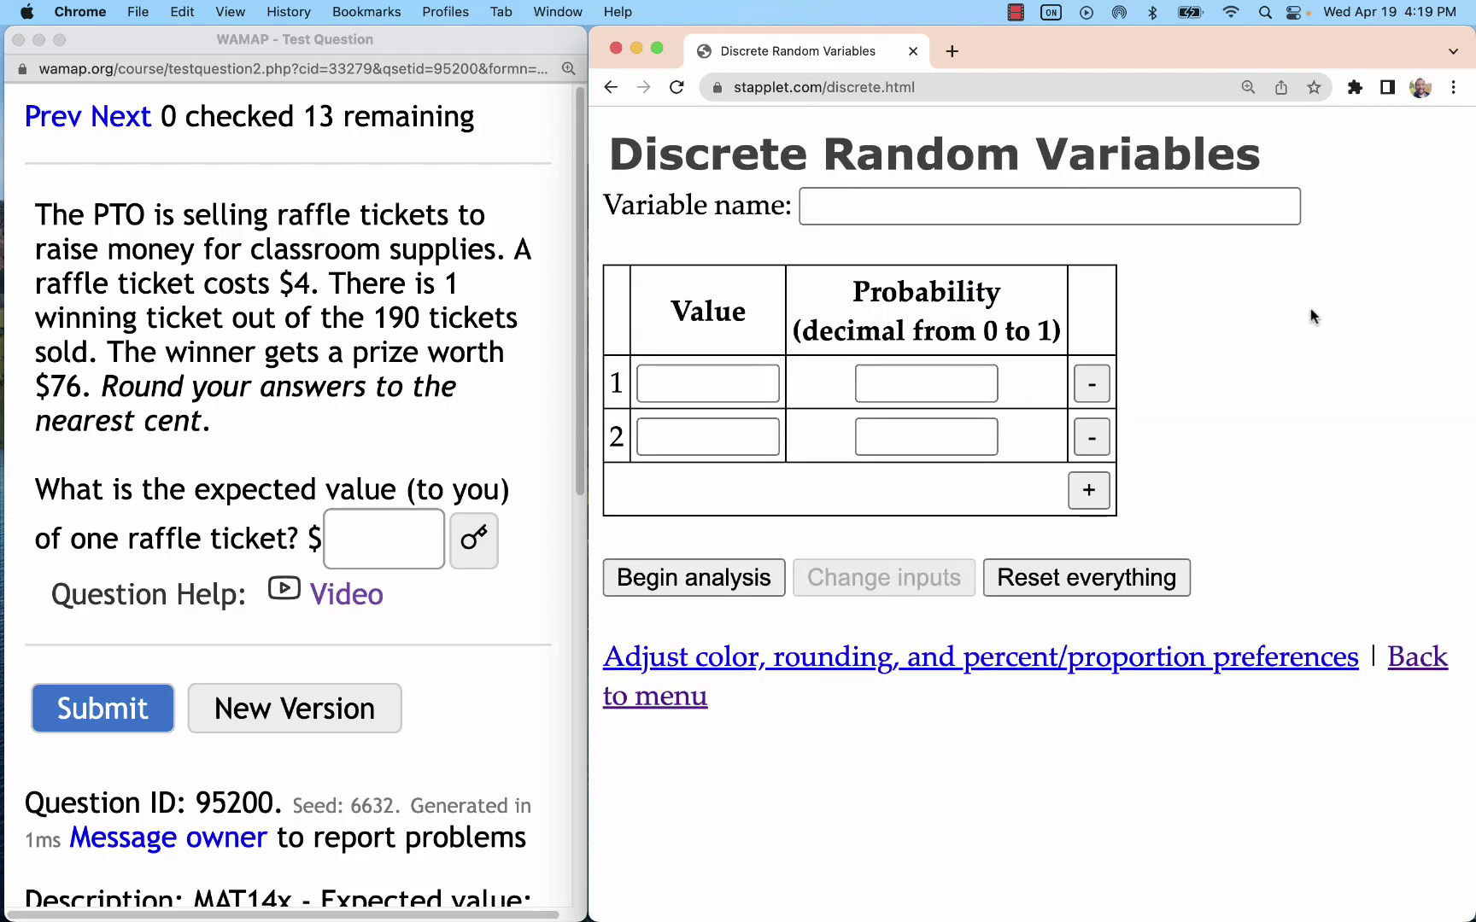
# Step: Zoom the StapPlet page from 175% to 200% and scroll through the raffle question
pyautogui.click(1245, 87)
pyautogui.click(1222, 123)
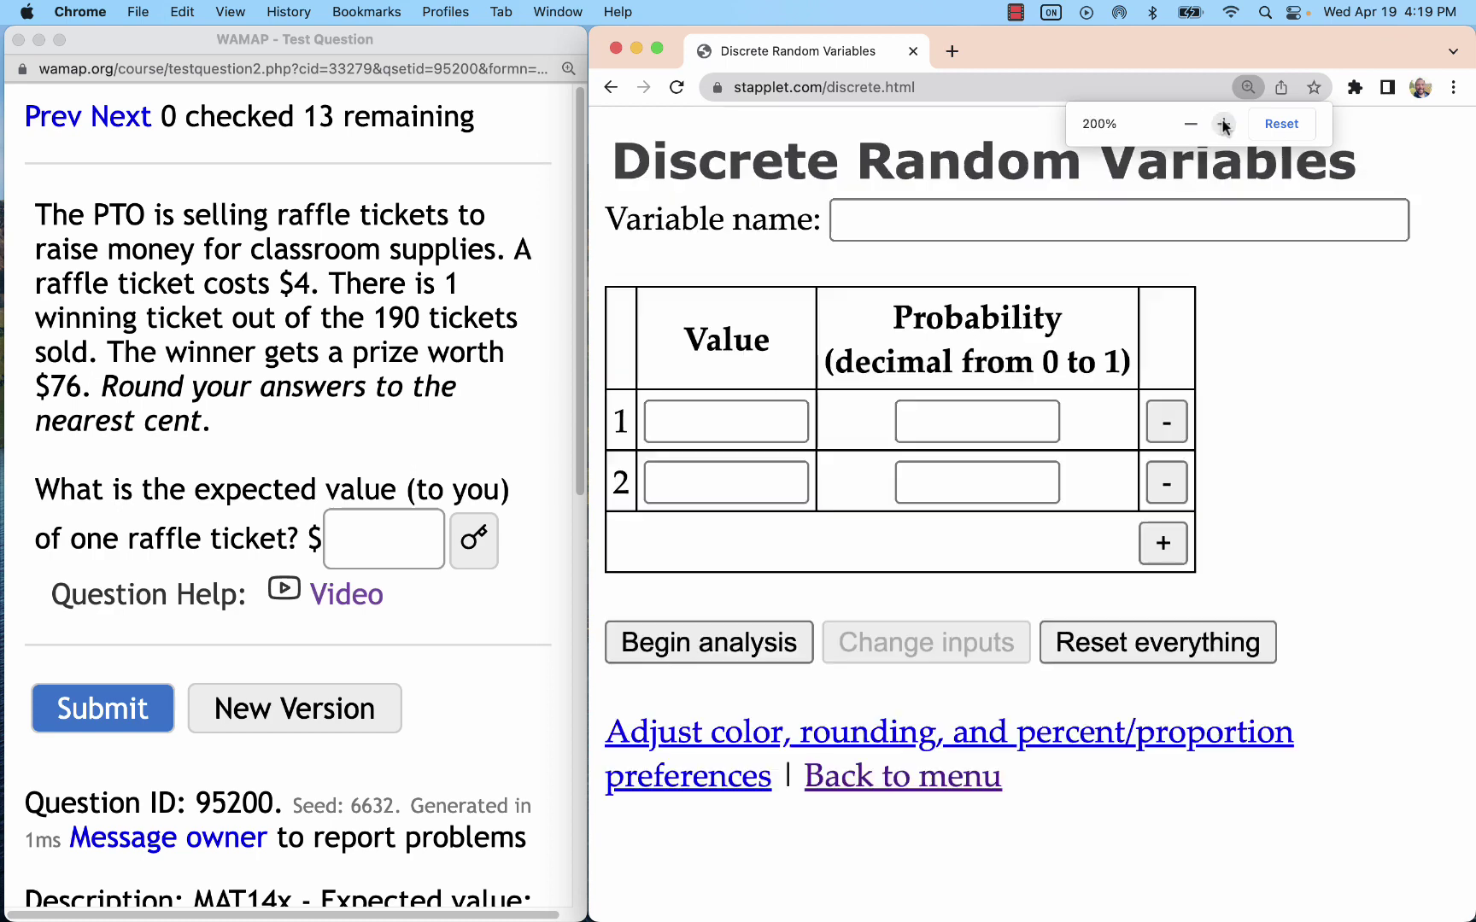
pyautogui.click(199, 494)
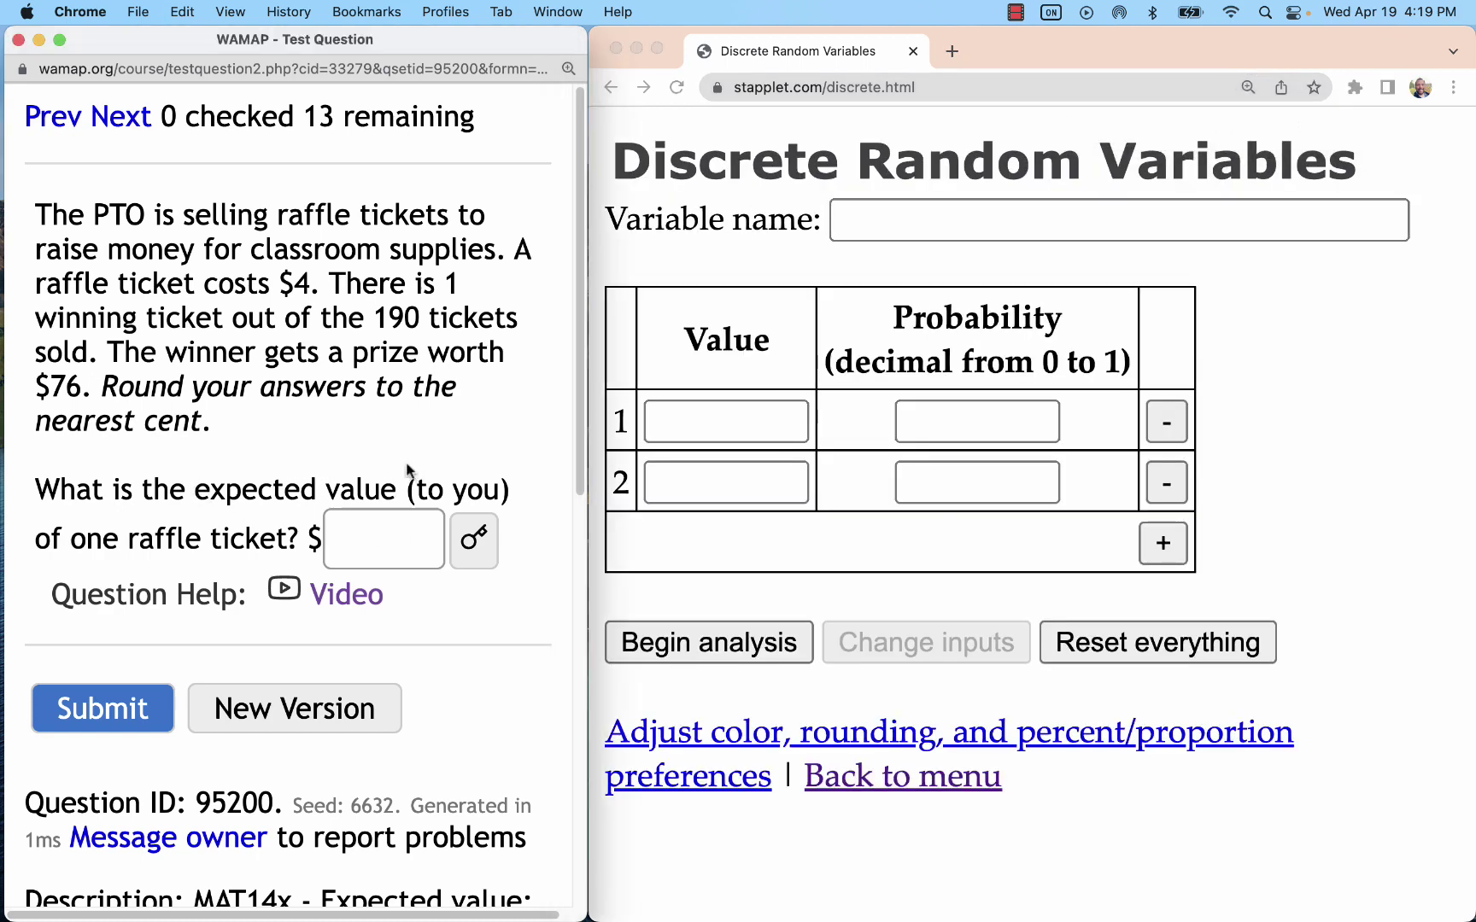
pyautogui.scroll(-1, 369, 436)
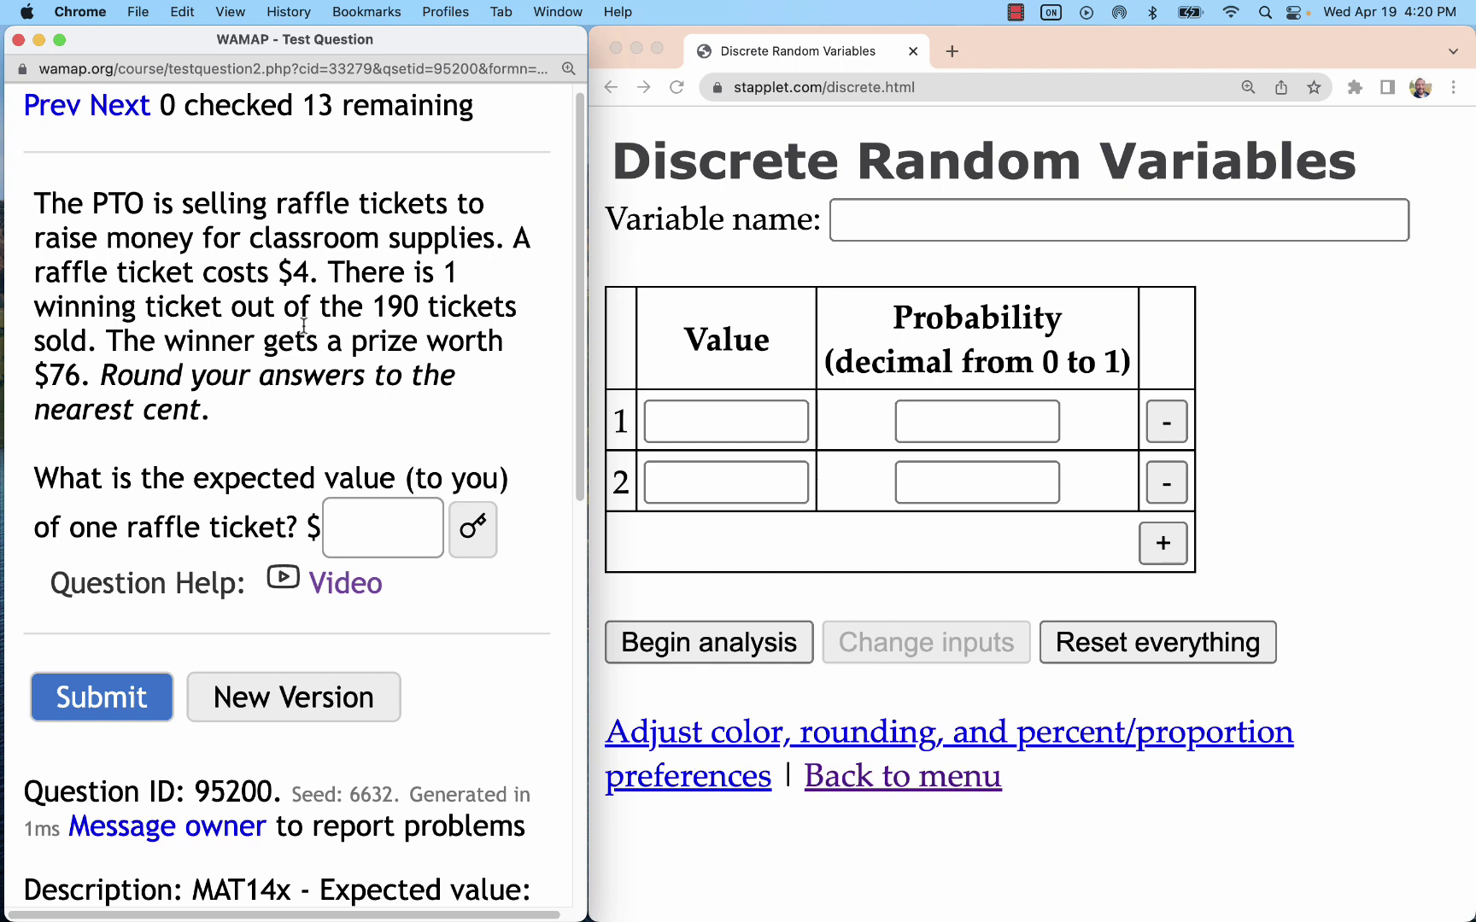
pyautogui.scroll(-1, 280, 336)
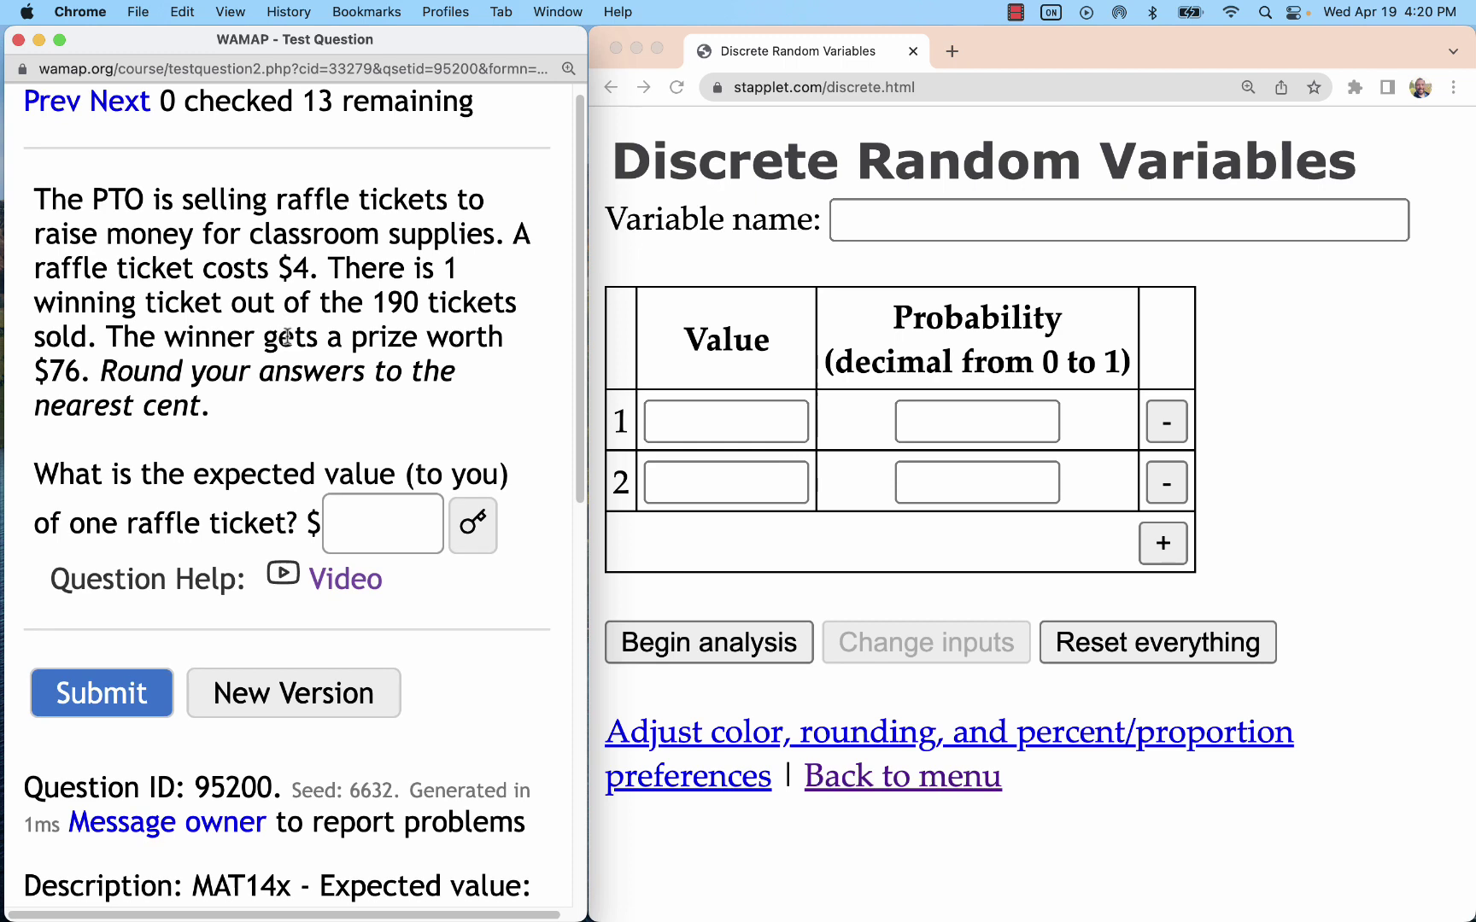
# Step: Highlight the word 'expected' in the raffle-ticket question, then go back to StapPlet
pyautogui.doubleClick(244, 469)
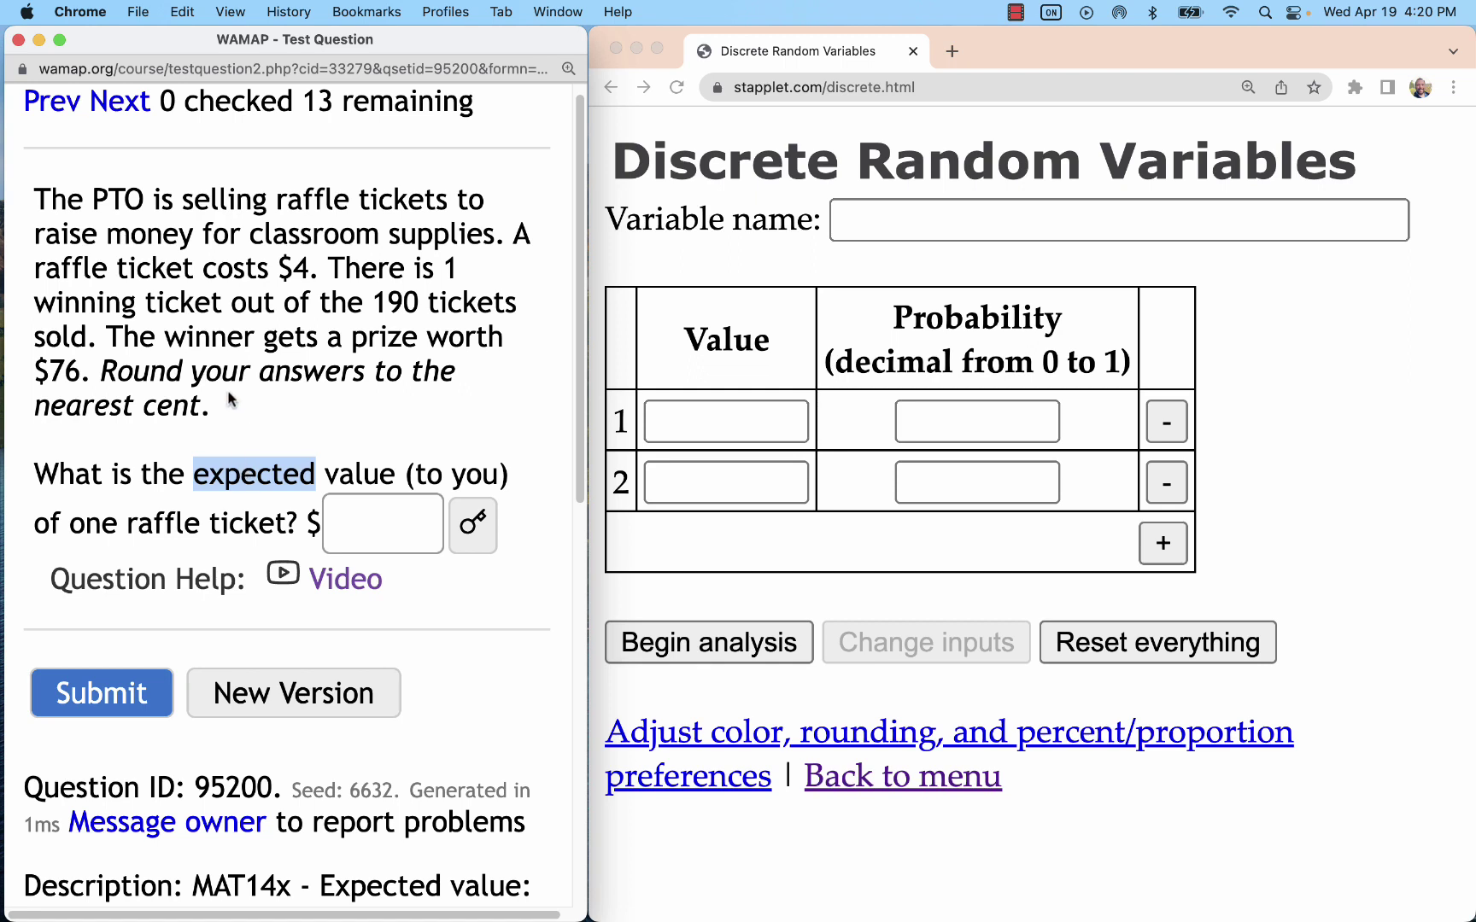
pyautogui.scroll(-2, 208, 411)
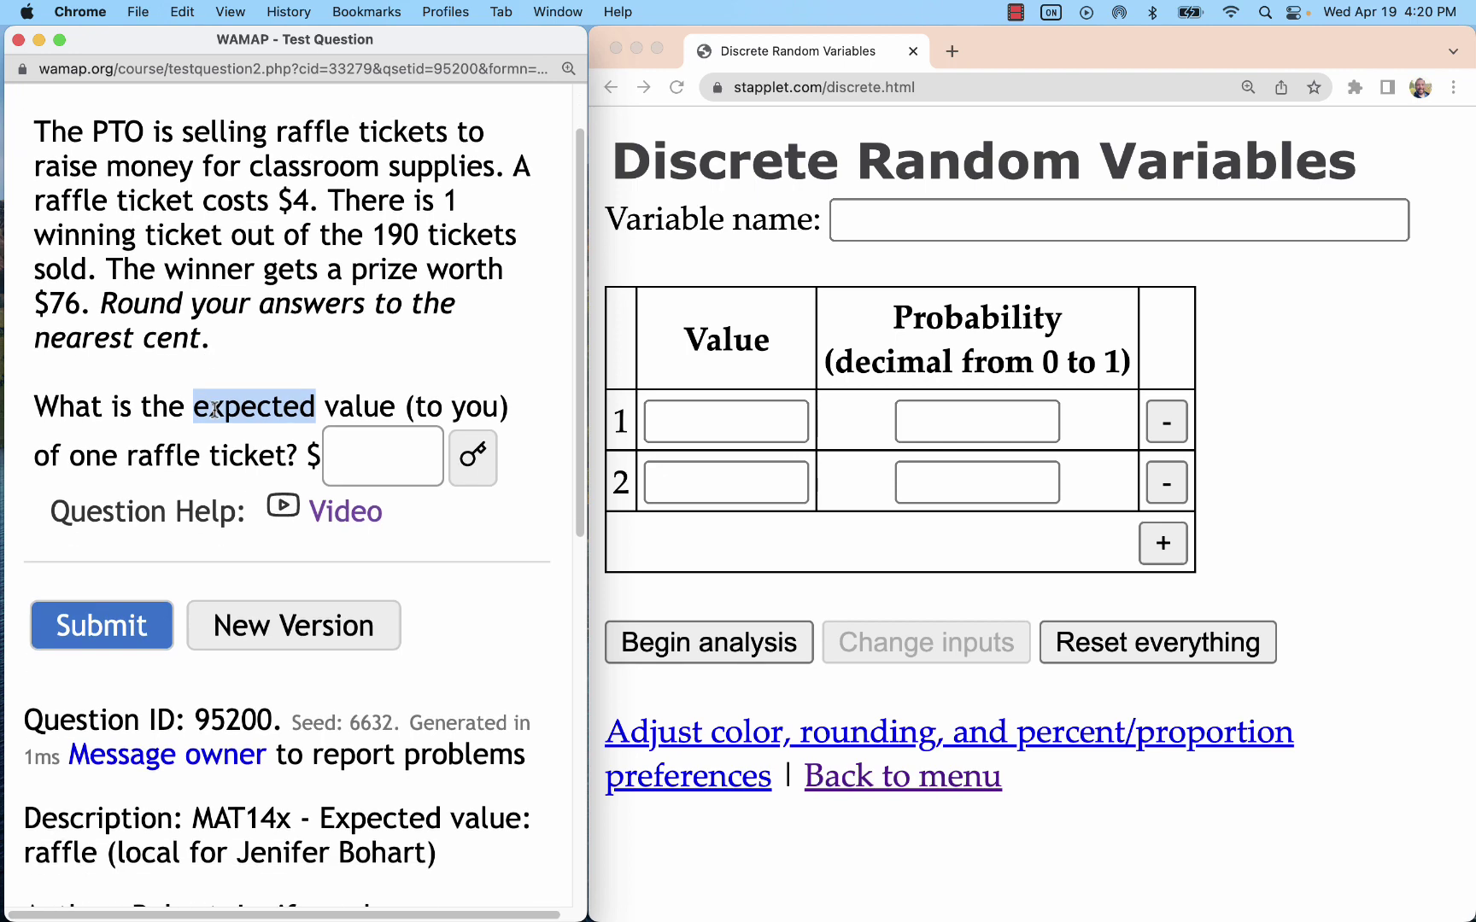
pyautogui.scroll(2, 242, 436)
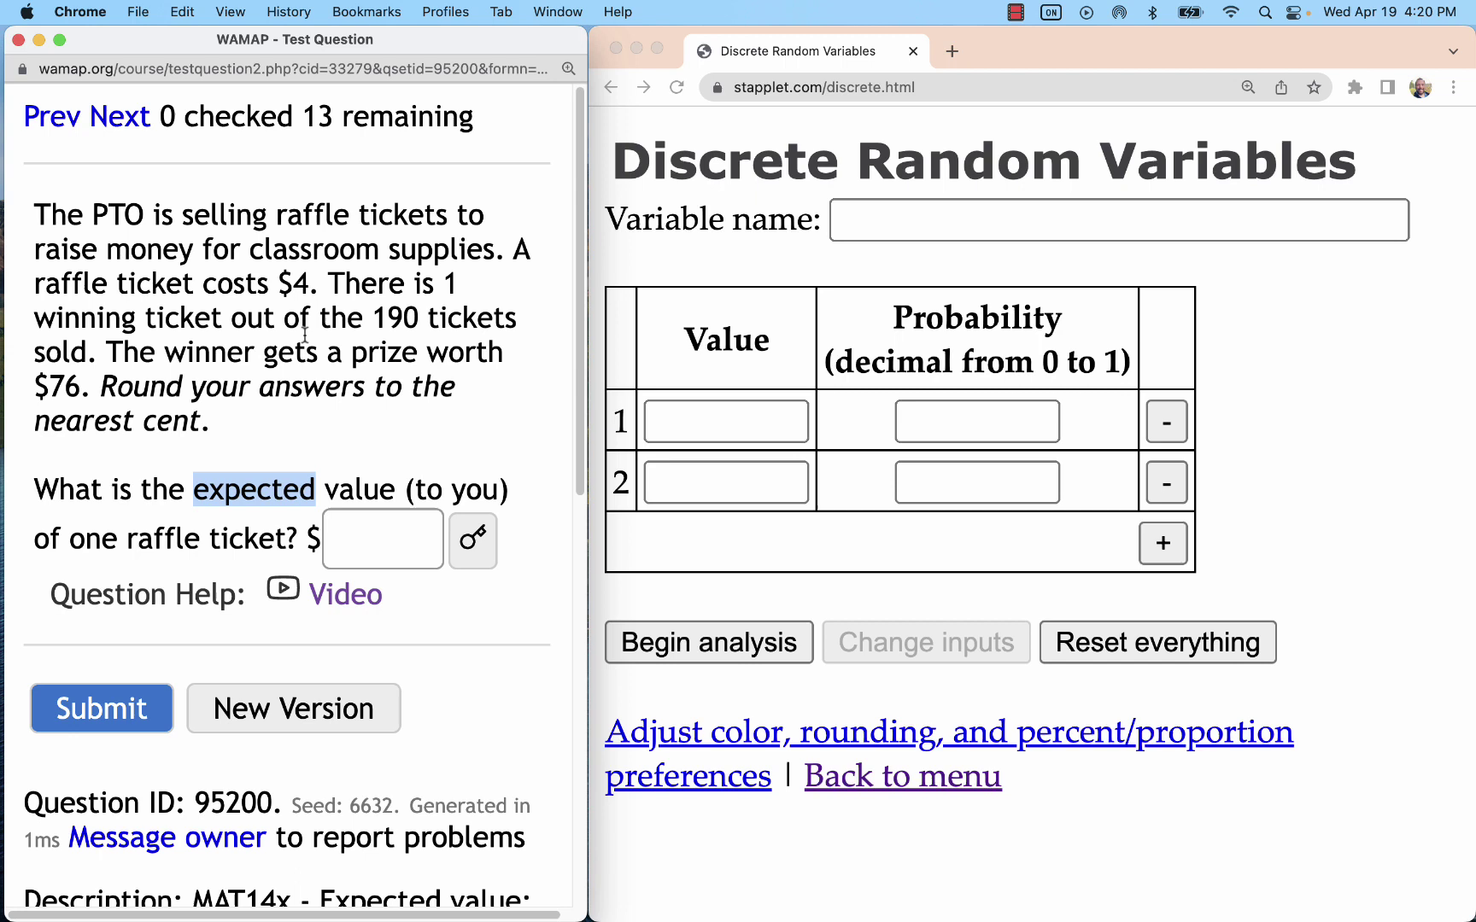
pyautogui.click(322, 373)
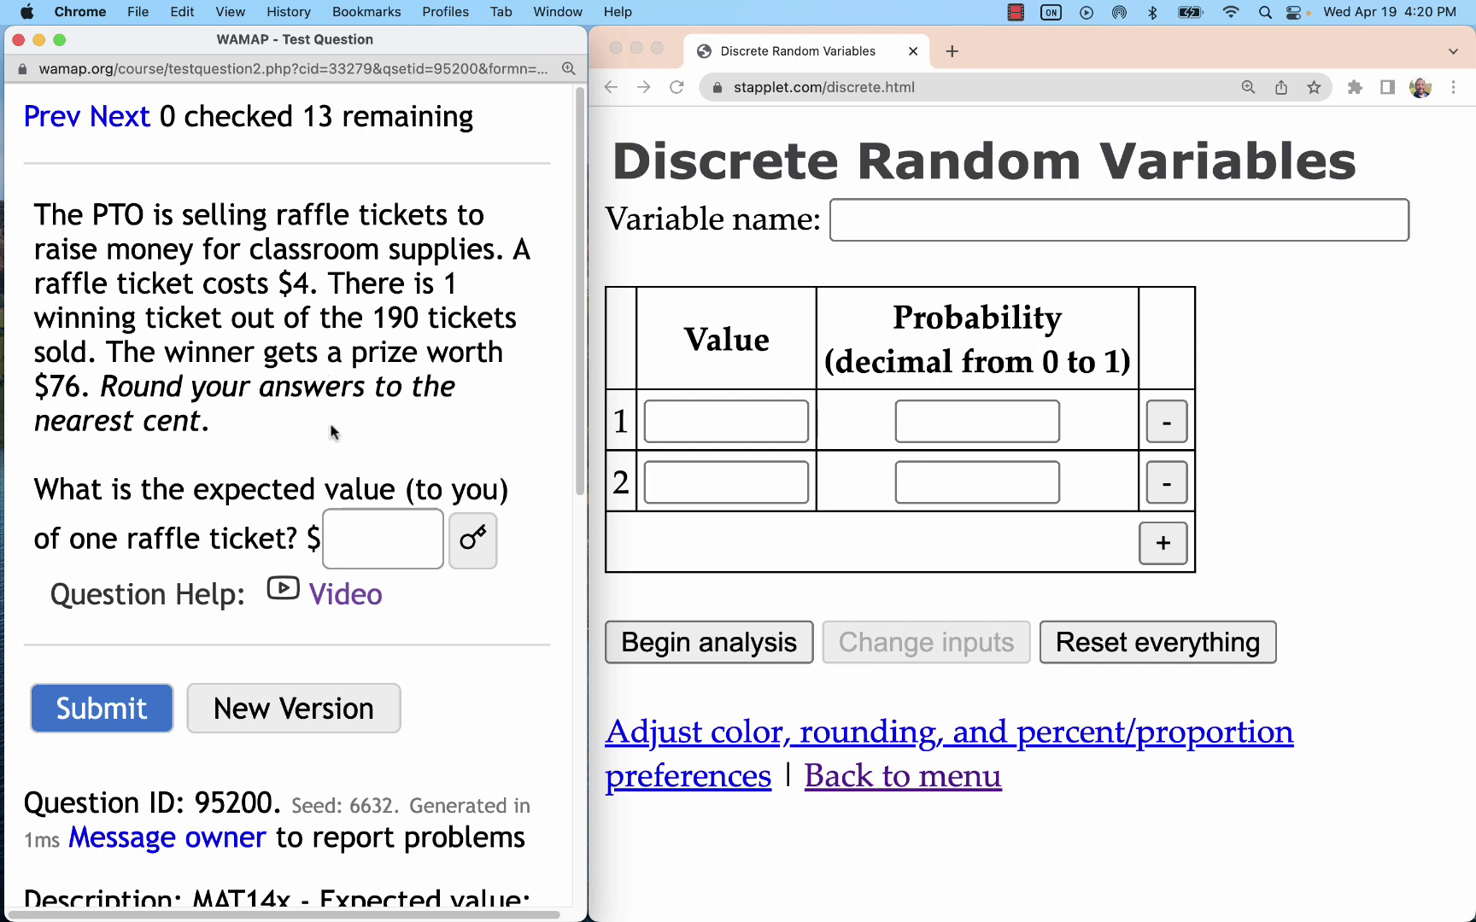
pyautogui.doubleClick(243, 487)
pyautogui.click(270, 458)
pyautogui.click(775, 421)
# Step: Name the random variable Profit
pyautogui.click(775, 421)
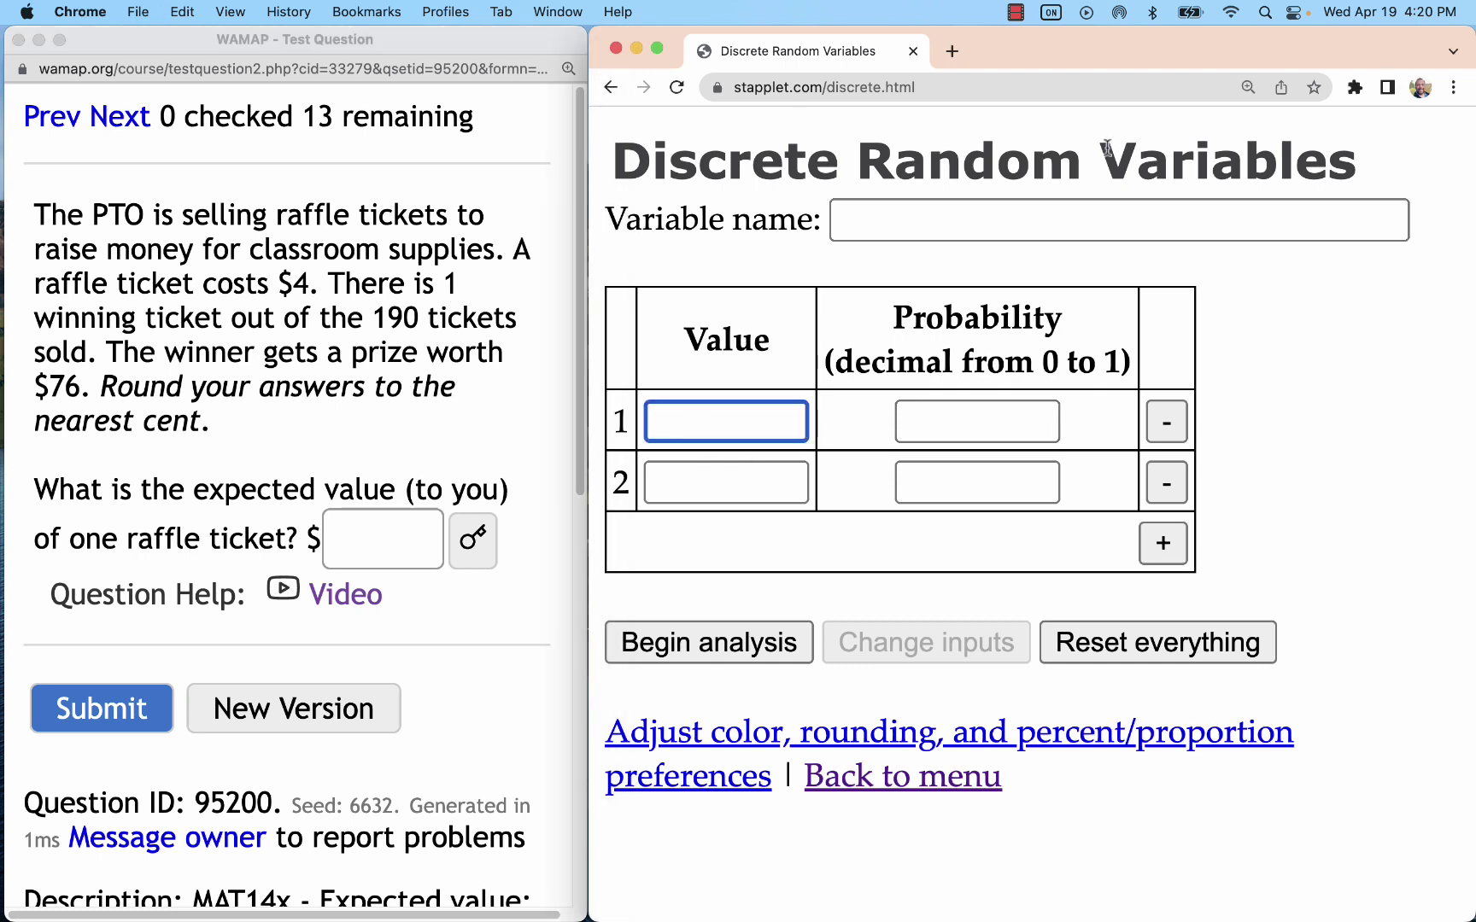
pyautogui.click(1020, 217)
pyautogui.write('P')
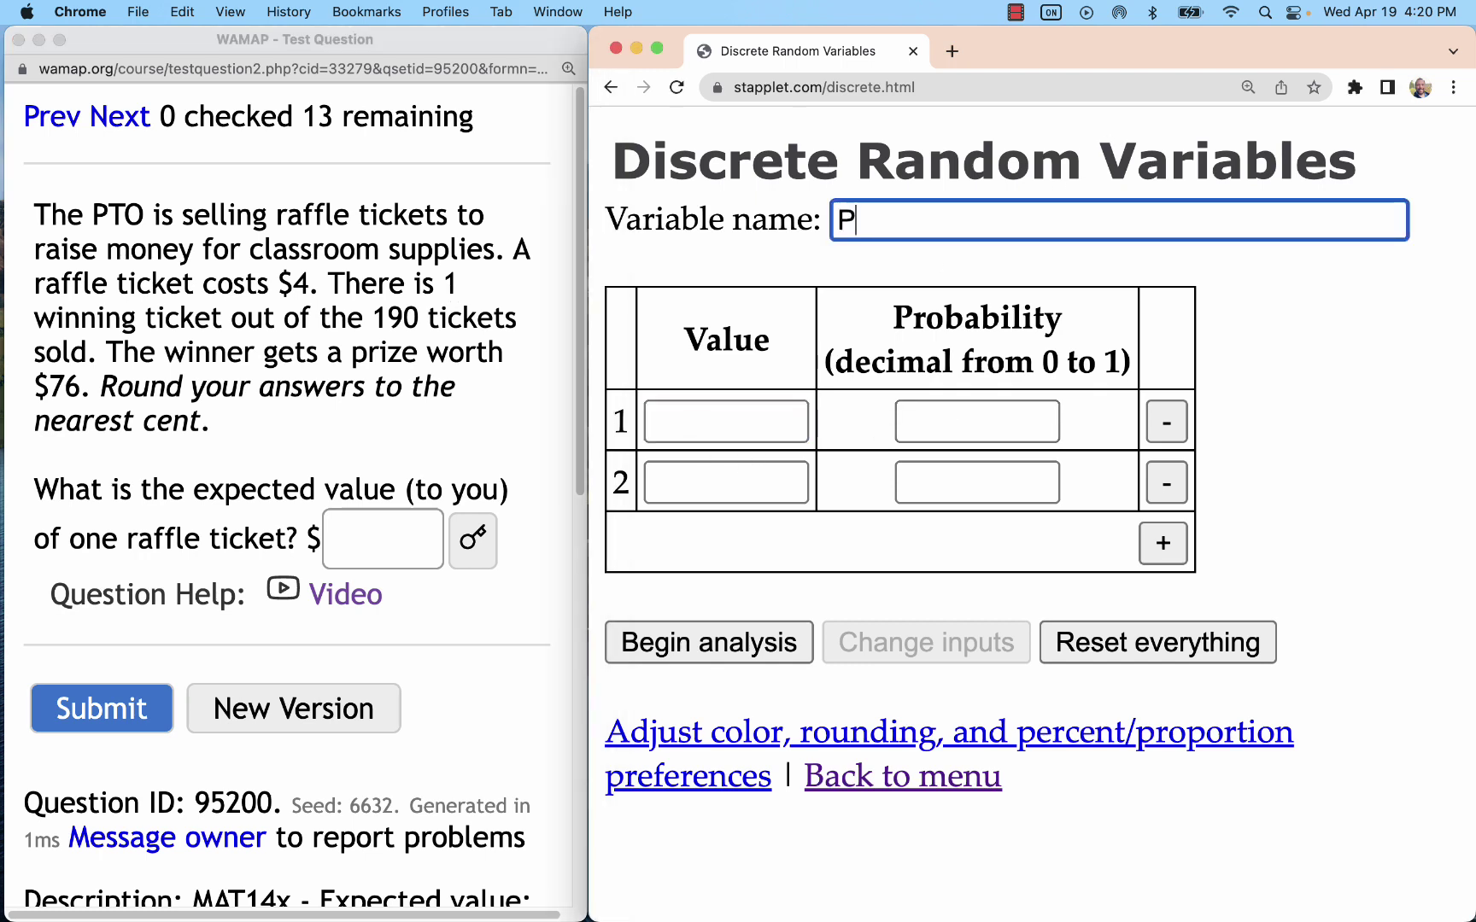
pyautogui.write('rofit')
# Step: Enter -4, the $4 ticket cost, as the first row's value
pyautogui.click(758, 419)
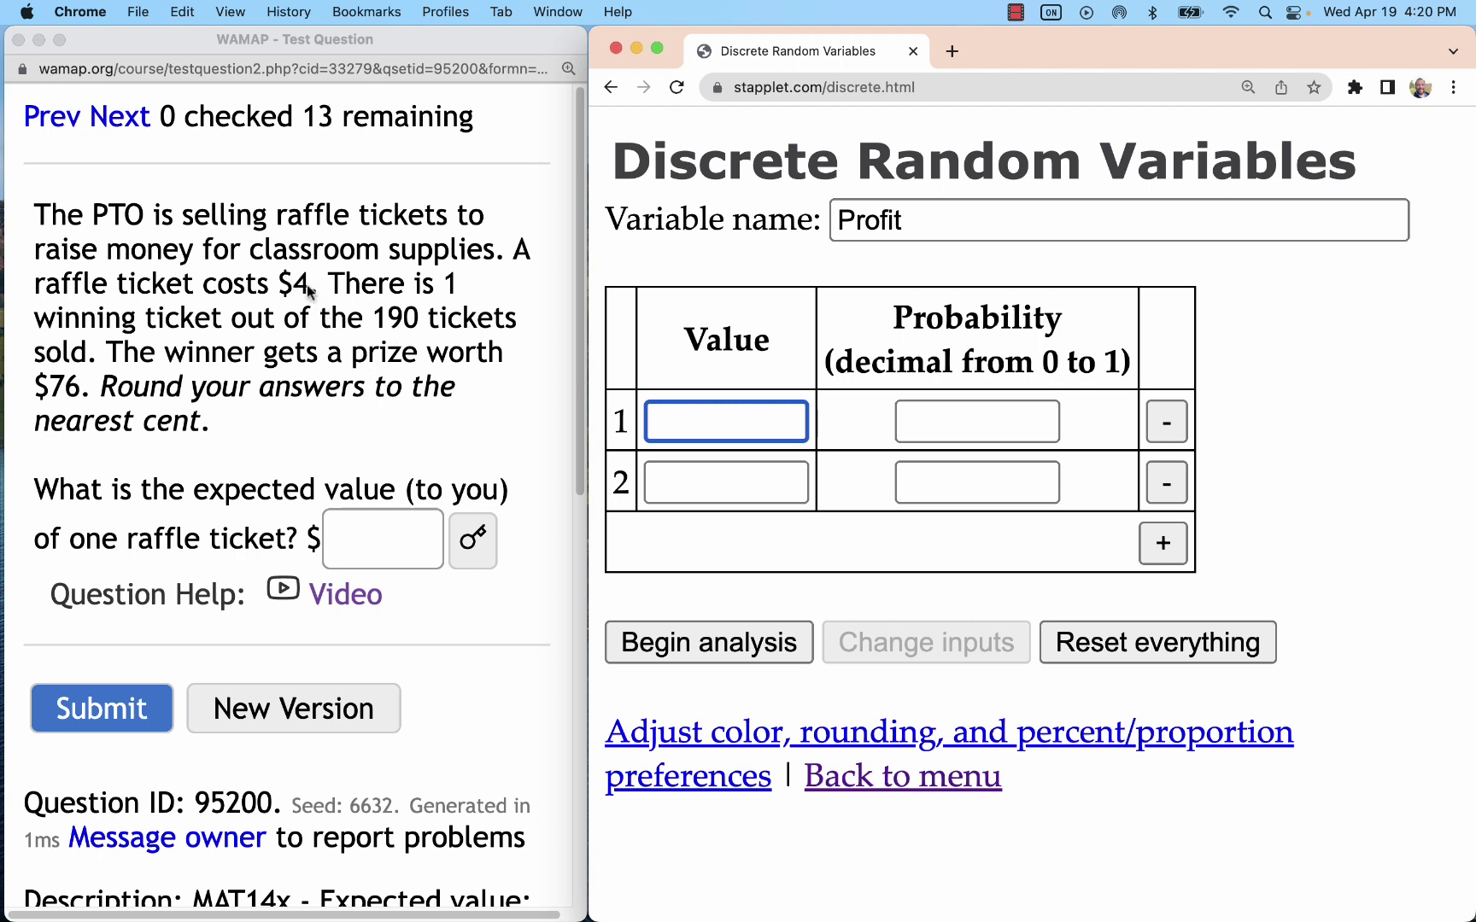
pyautogui.moveTo(310, 289); pyautogui.dragTo(200, 285)
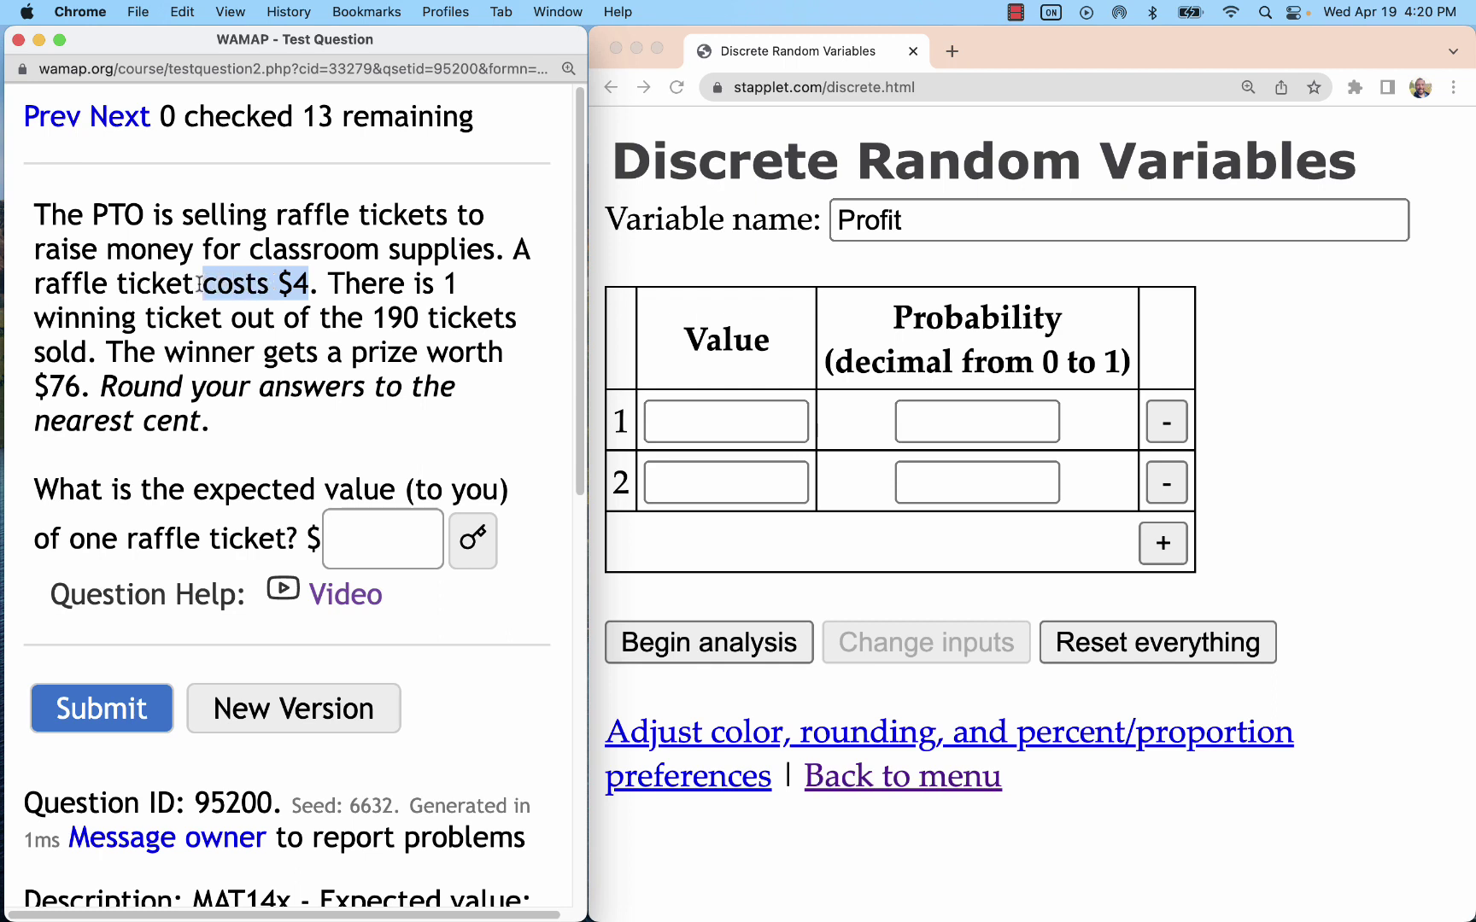
pyautogui.click(686, 429)
pyautogui.write('-')
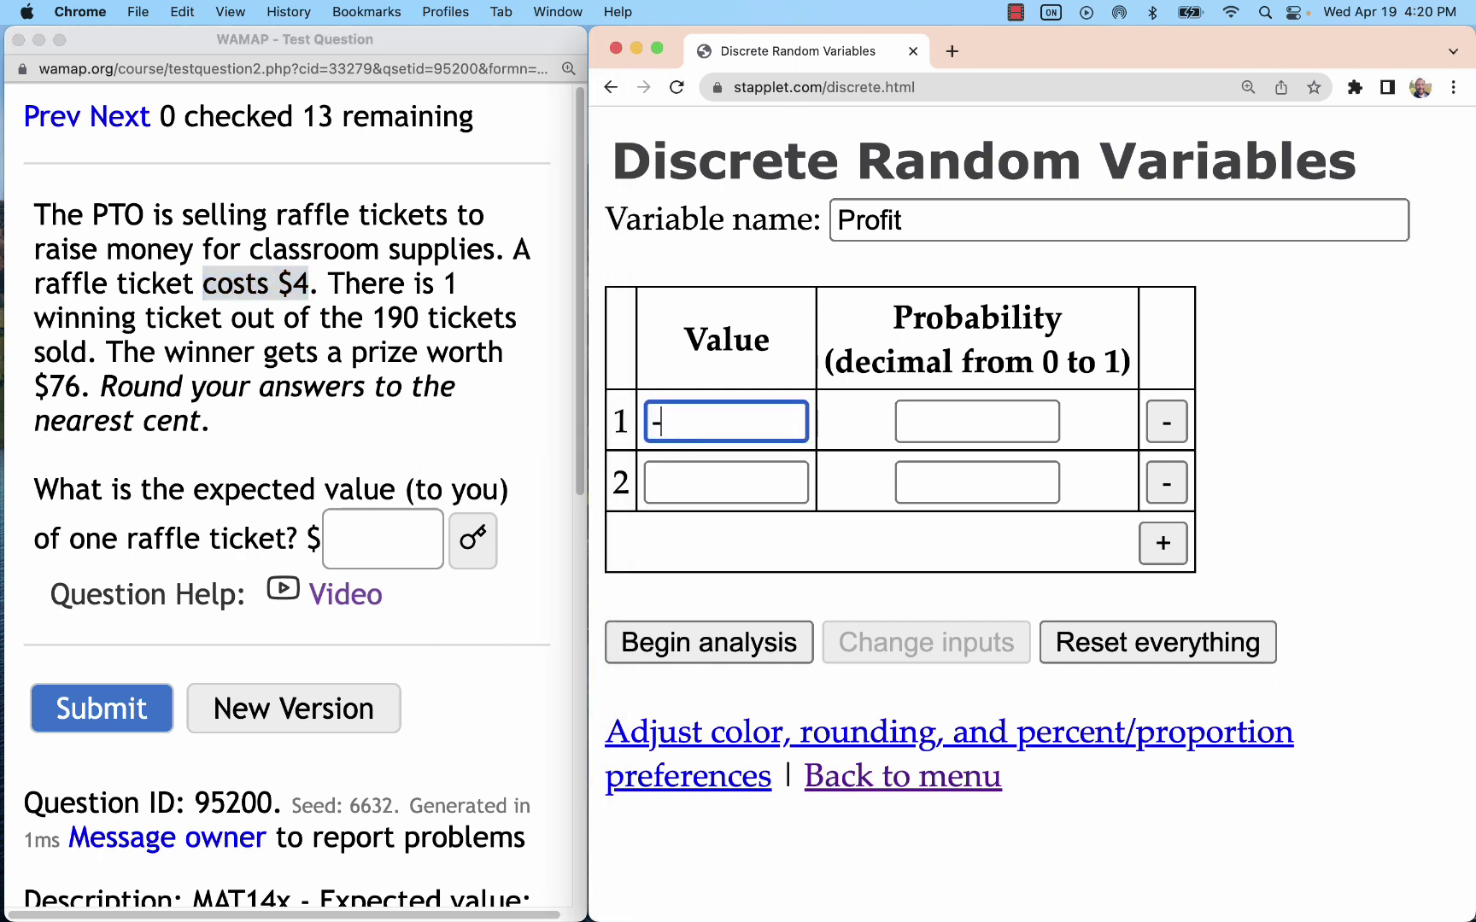
pyautogui.write('4')
pyautogui.hscroll(1, 393, 299)
pyautogui.doubleClick(710, 423)
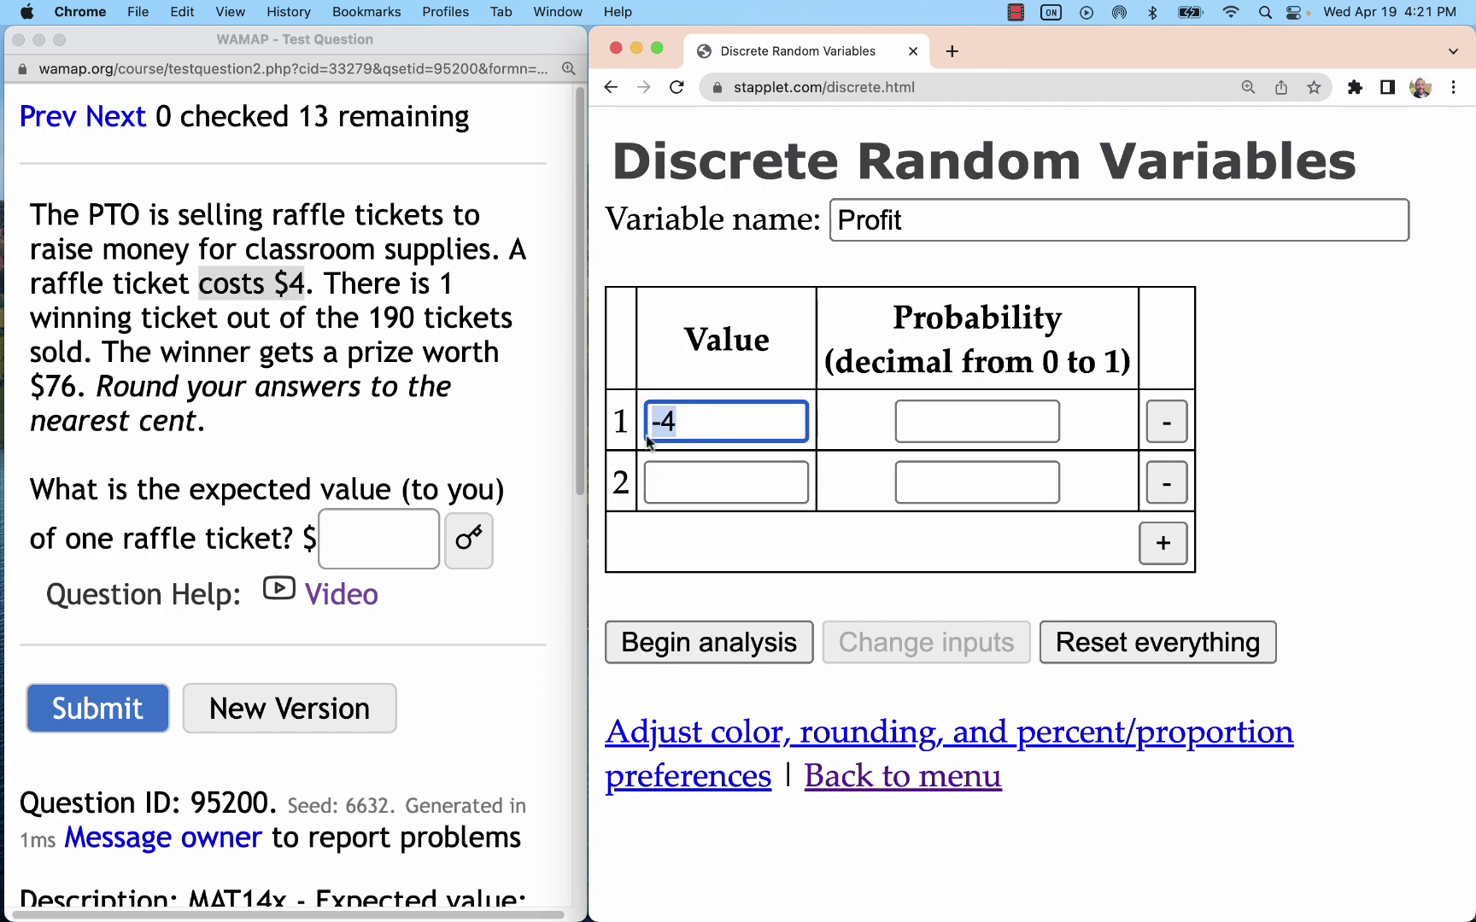
pyautogui.click(1011, 432)
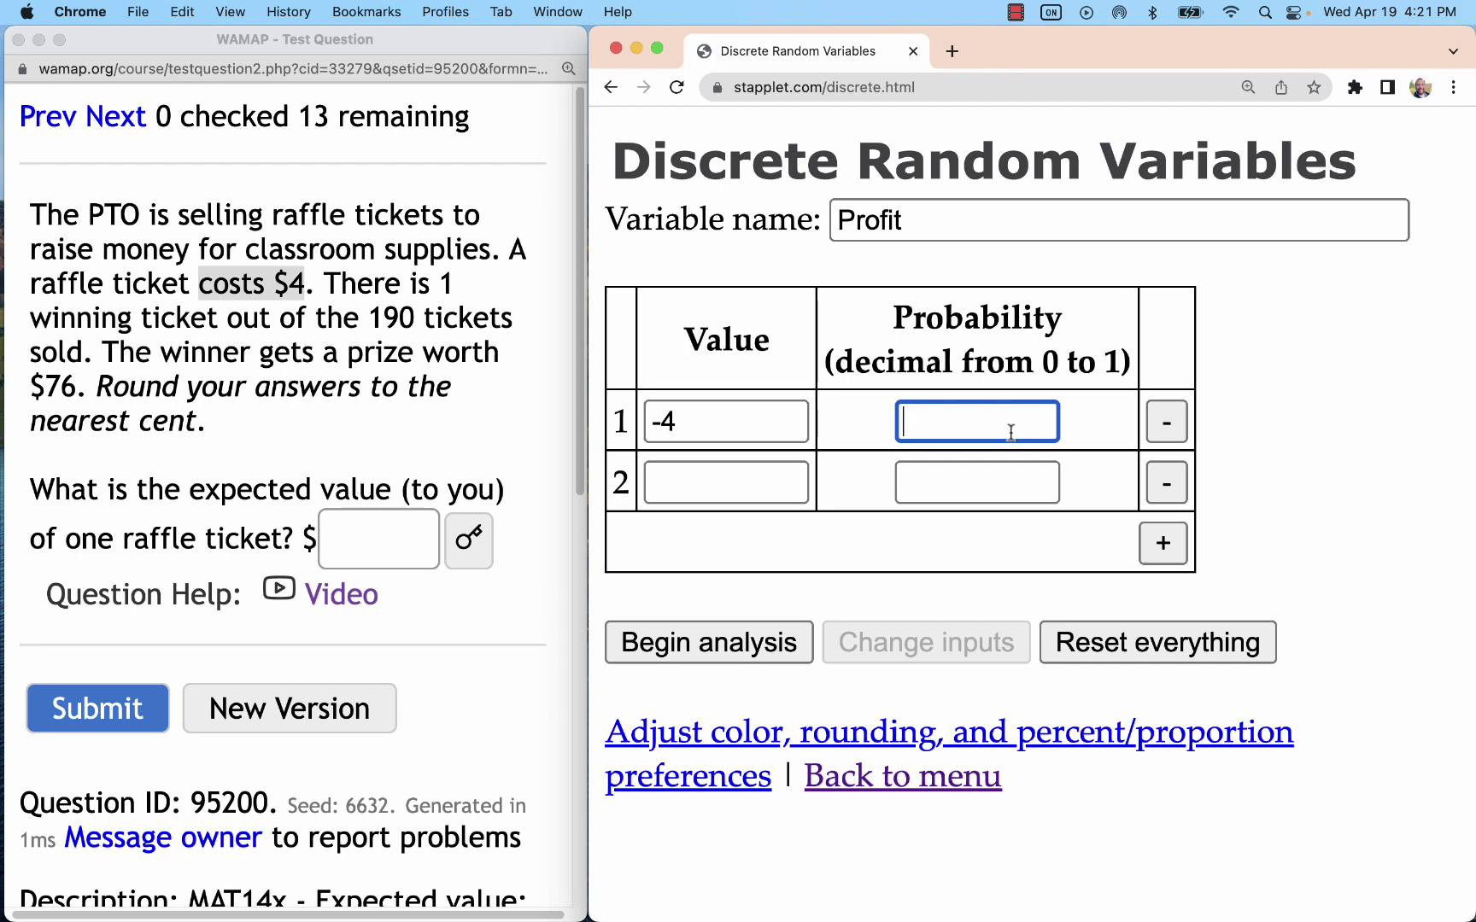
# Step: Open the Desmos Scientific Calculator in a new tab and evaluate 189/190 ≈ 0.9947
pyautogui.click(948, 54)
pyautogui.write('de')
pyautogui.press('Return')
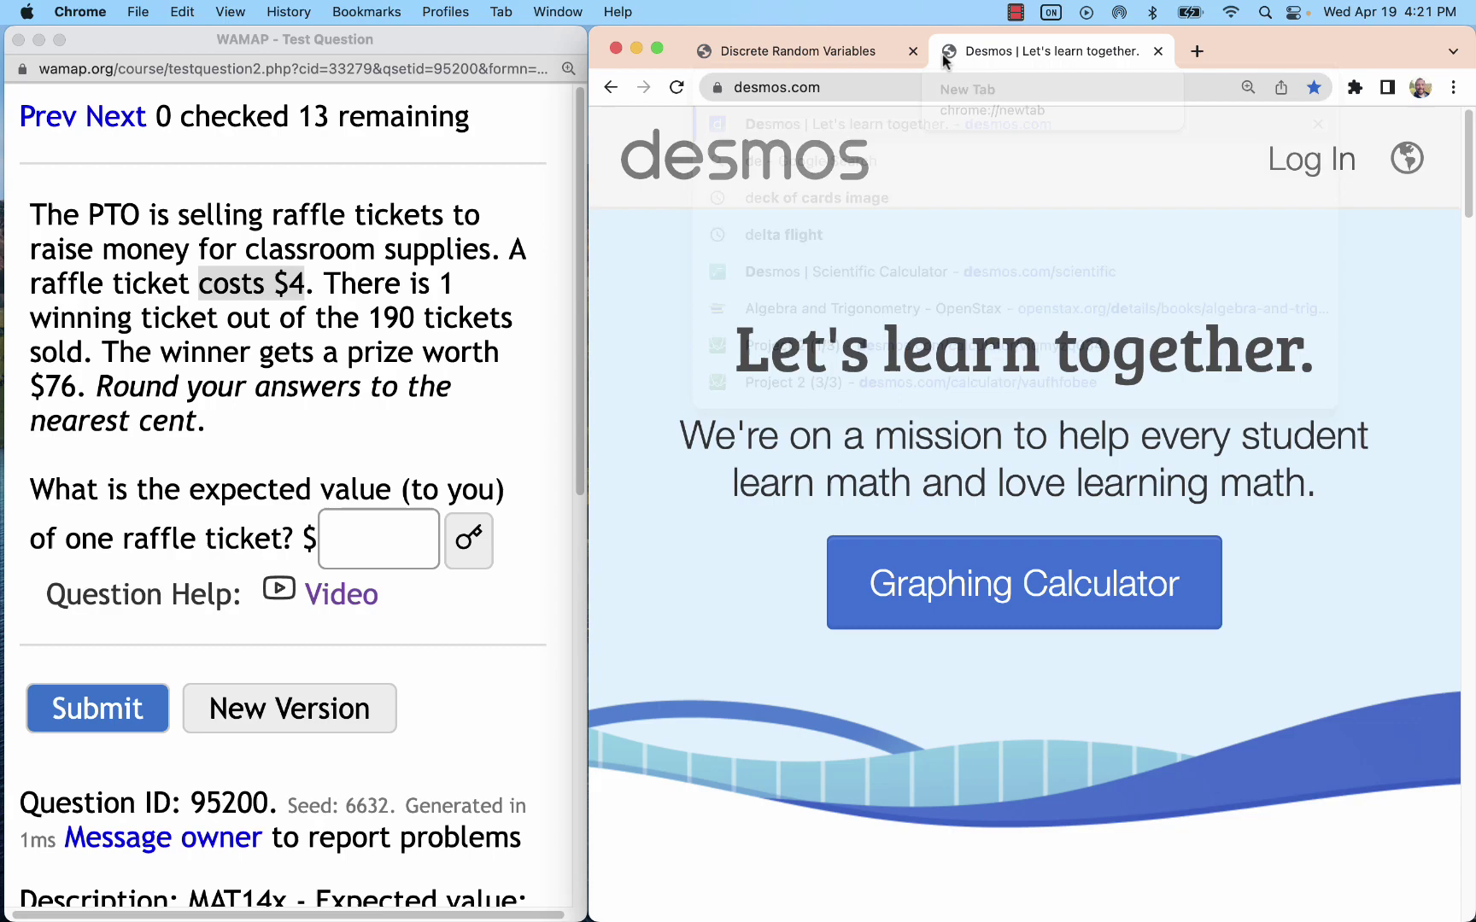
pyautogui.scroll(-20, 995, 319)
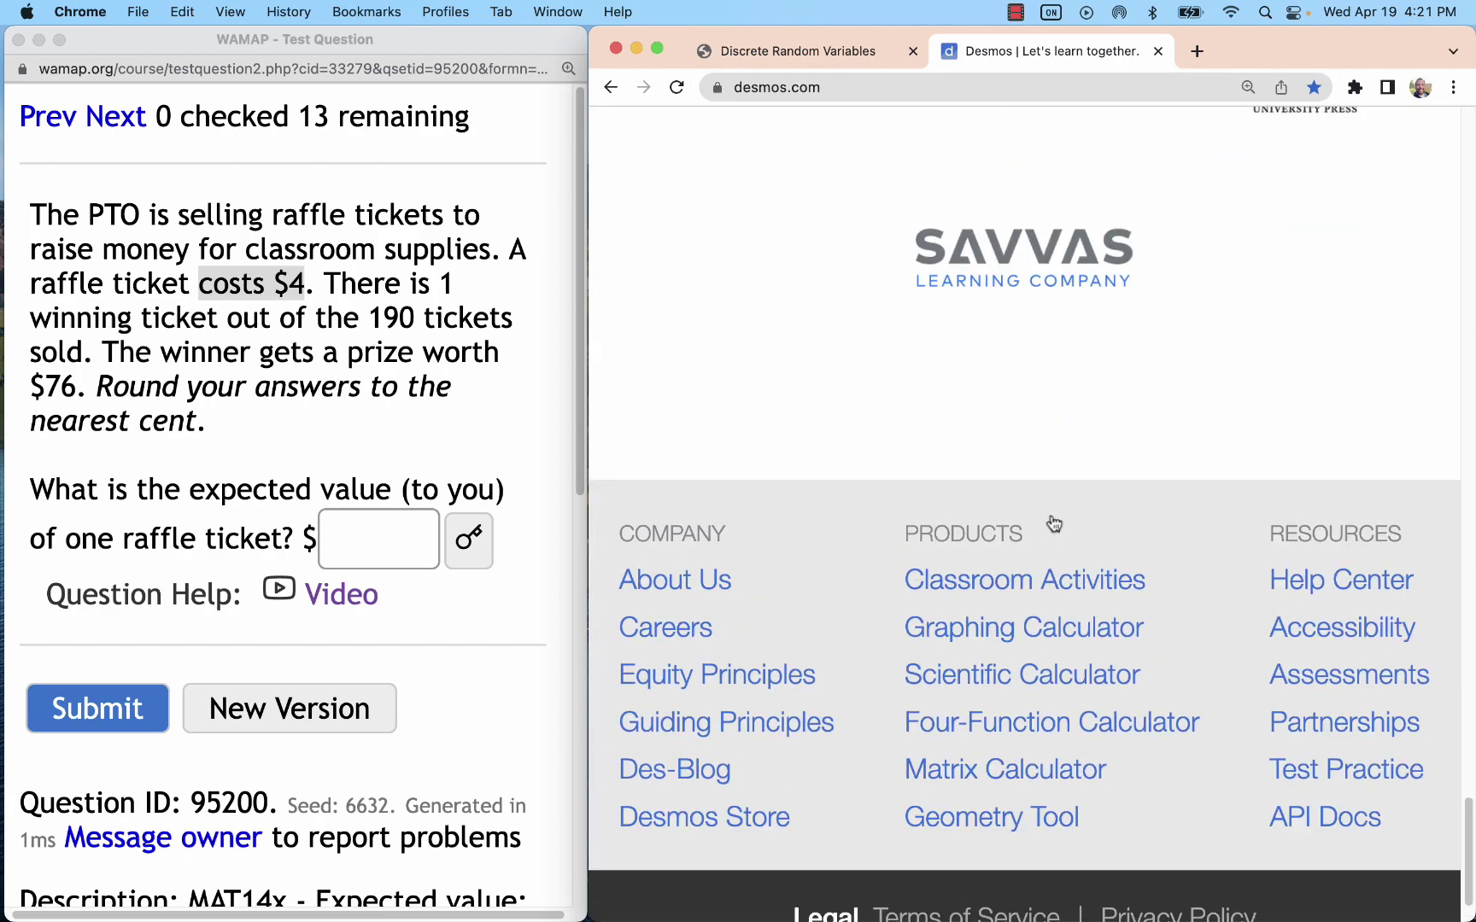
pyautogui.click(995, 674)
pyautogui.write('189/190')
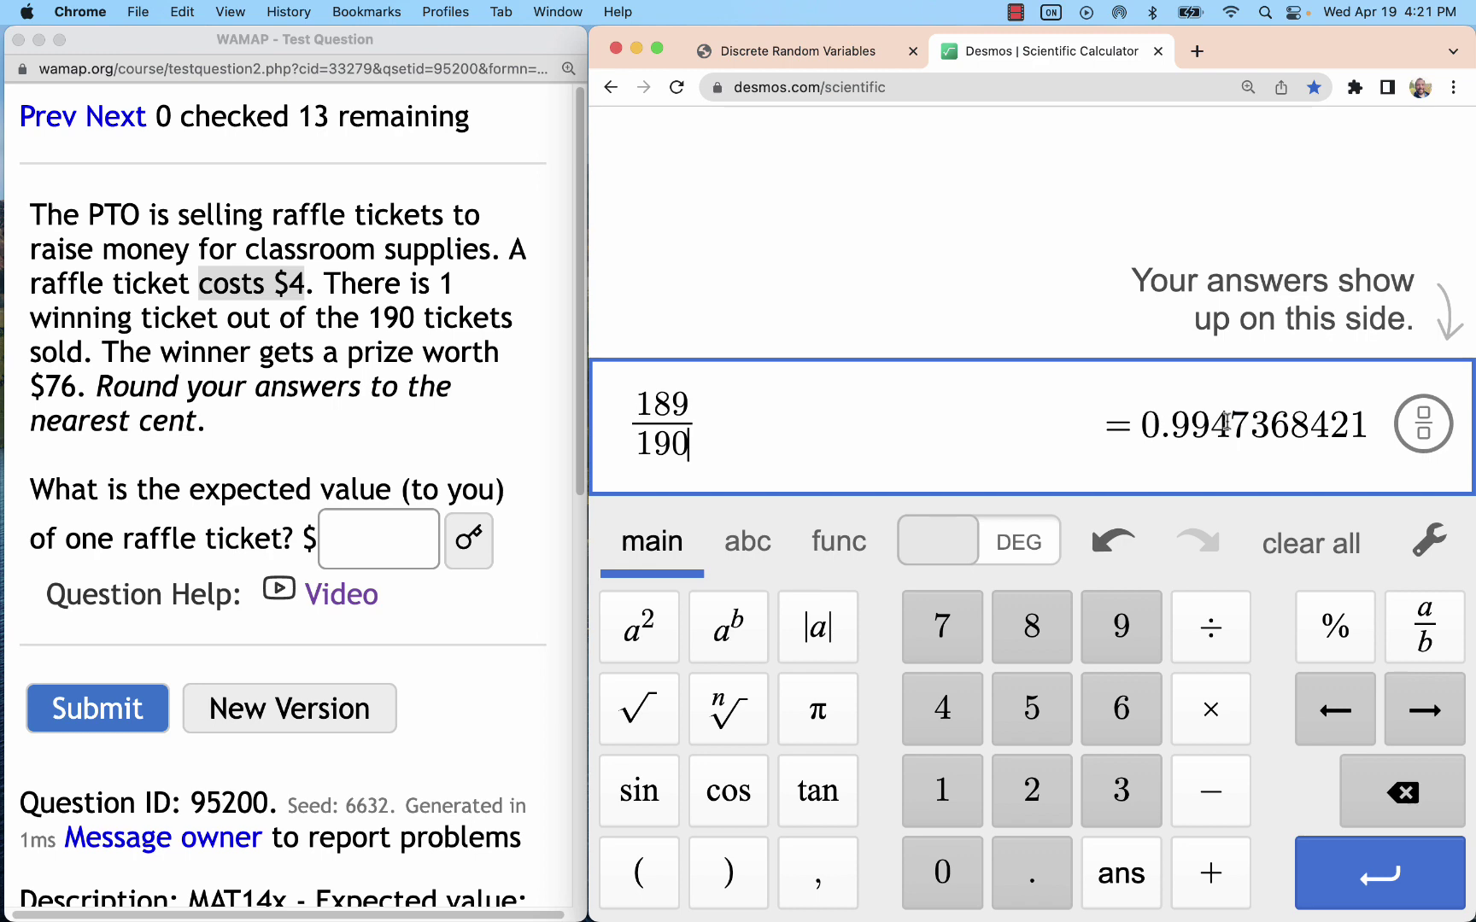
pyautogui.moveTo(1250, 424); pyautogui.dragTo(1137, 430)
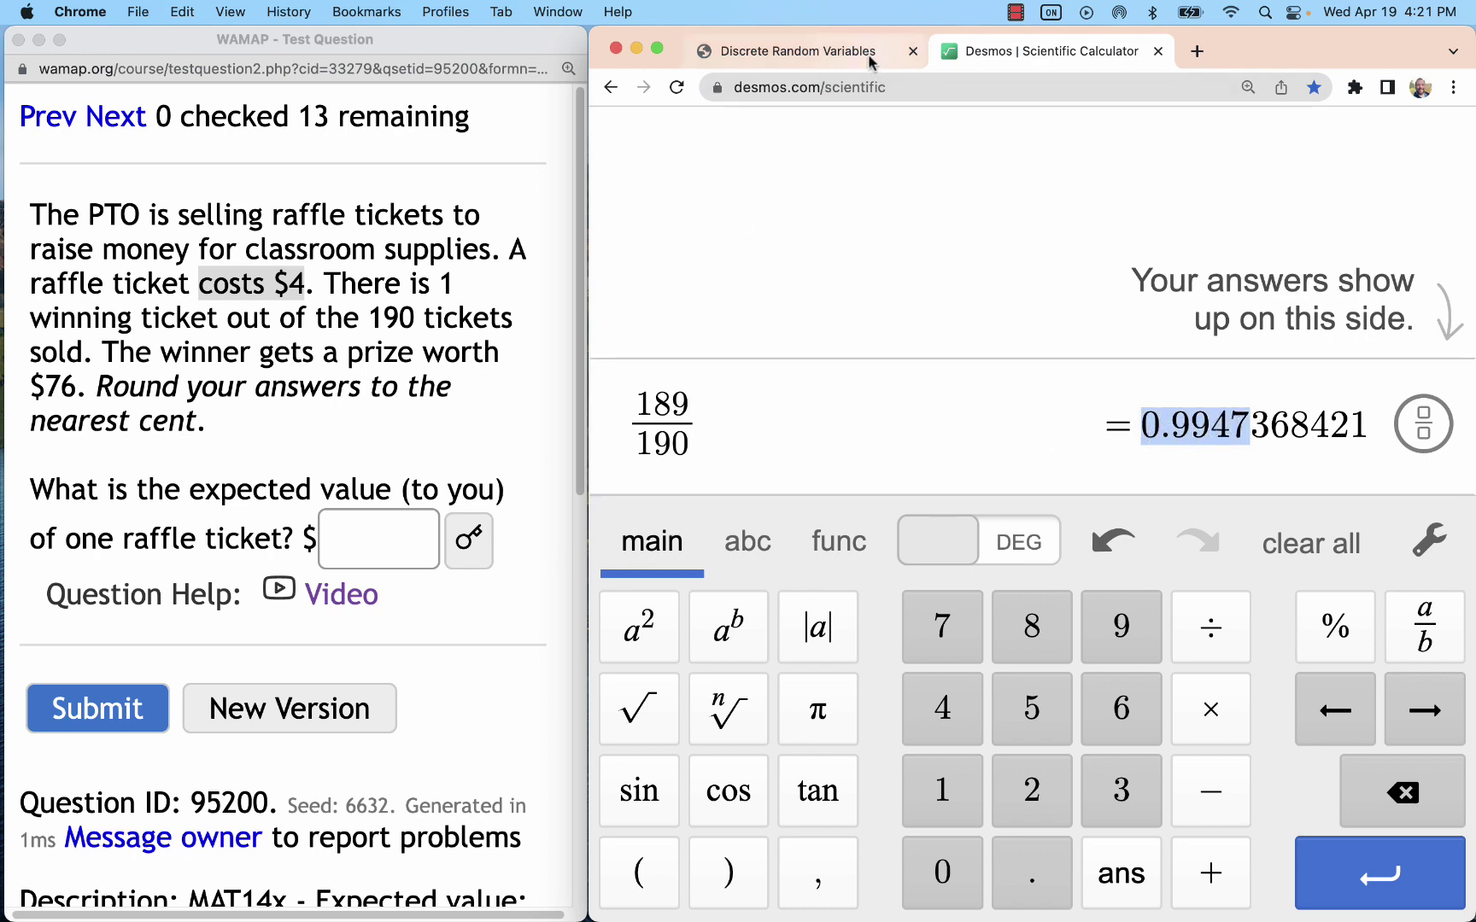
# Step: Enter probabilities 0.9947 and 0.0053, confirming 1 − 0.9947 in Desmos
pyautogui.click(811, 52)
pyautogui.write('0')
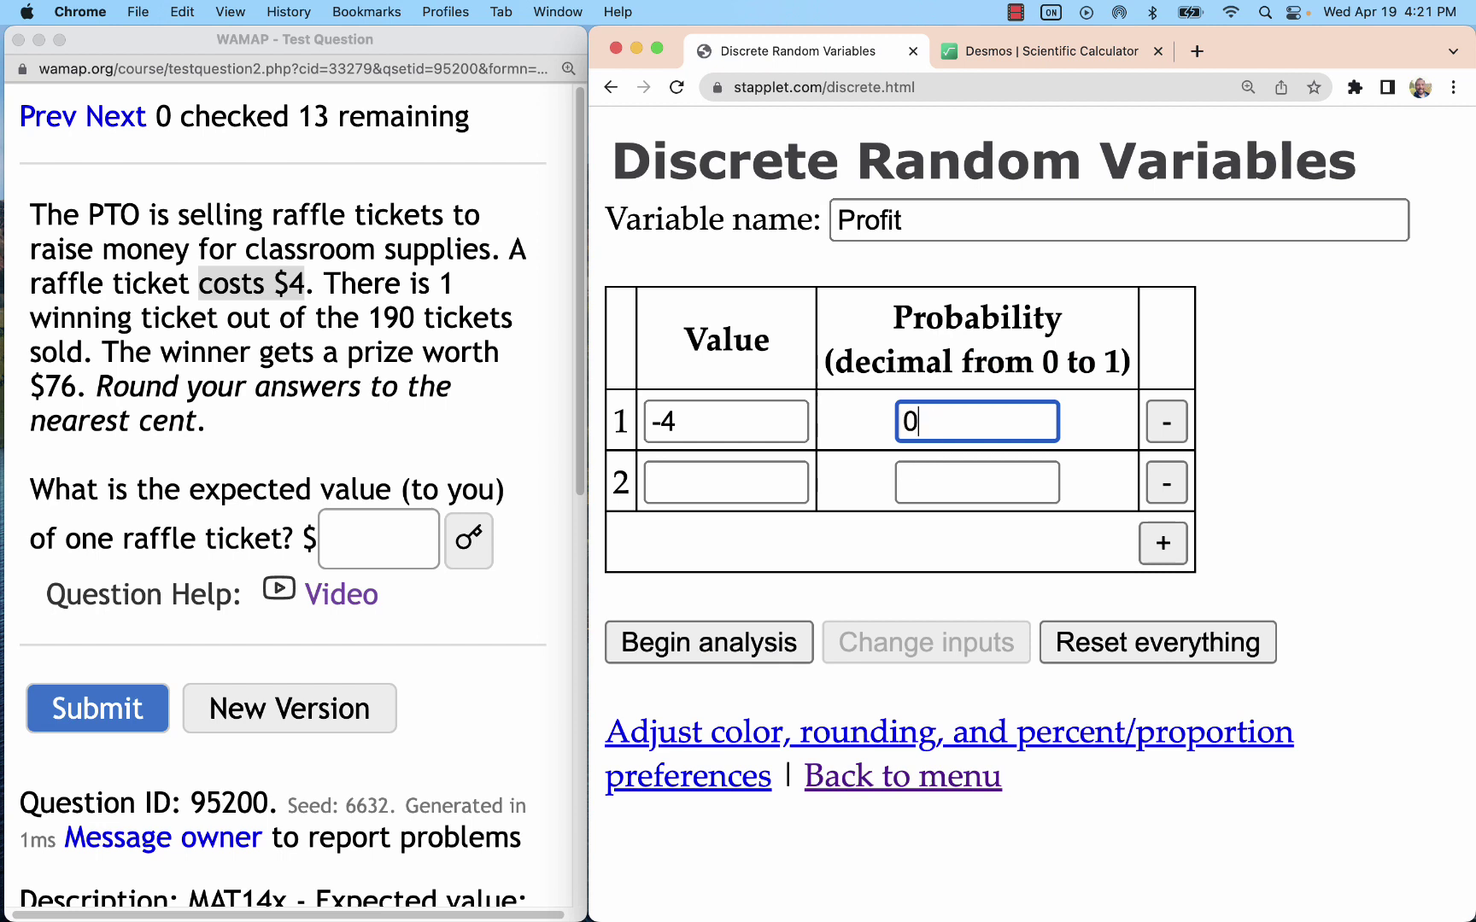
pyautogui.write('.9947')
pyautogui.click(958, 486)
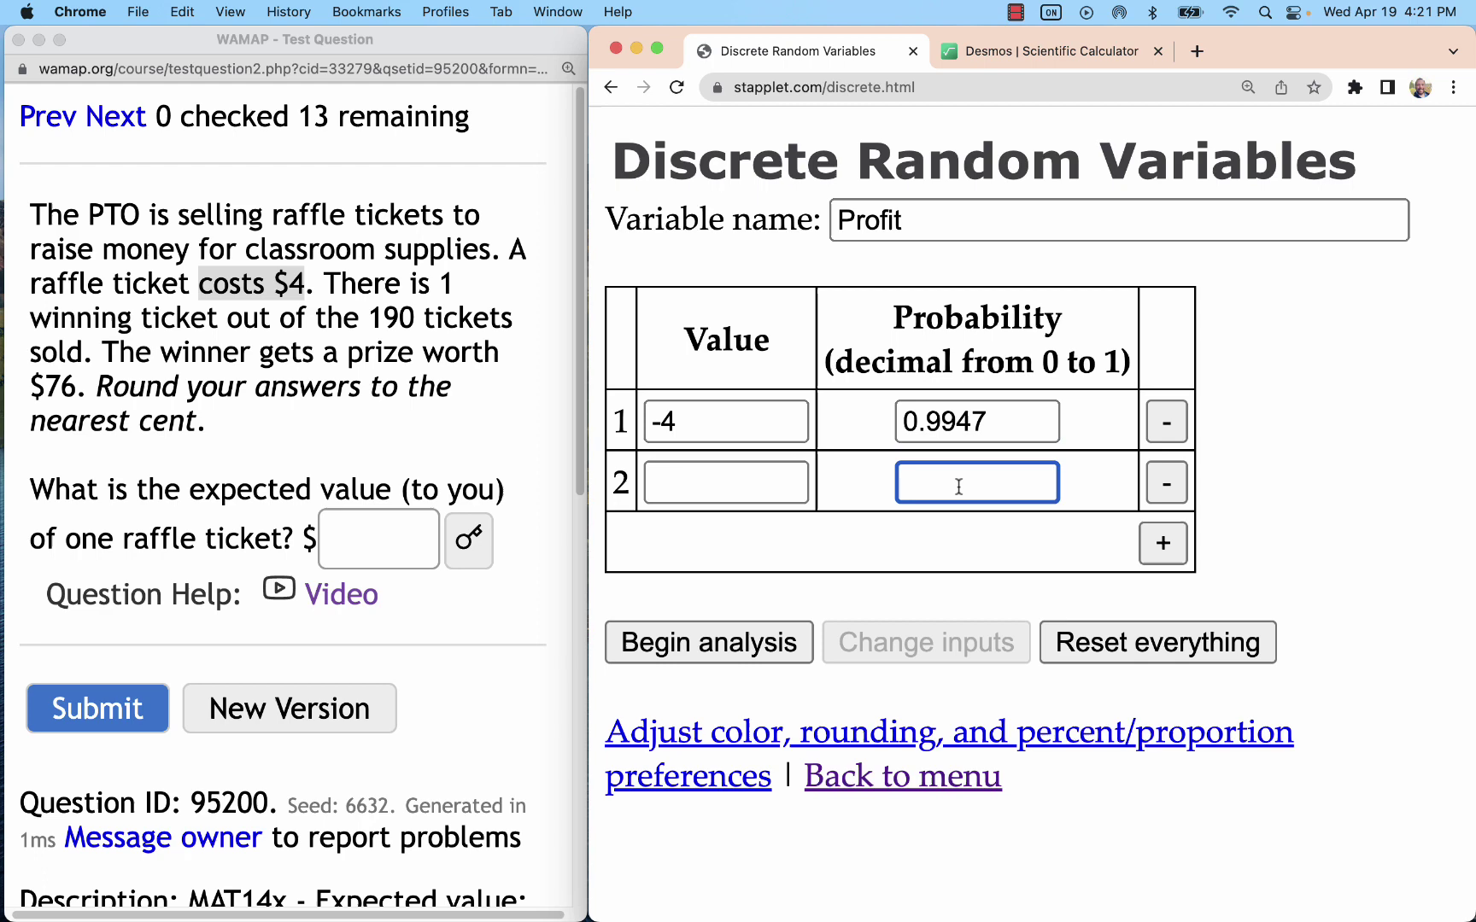
pyautogui.write('0.0053')
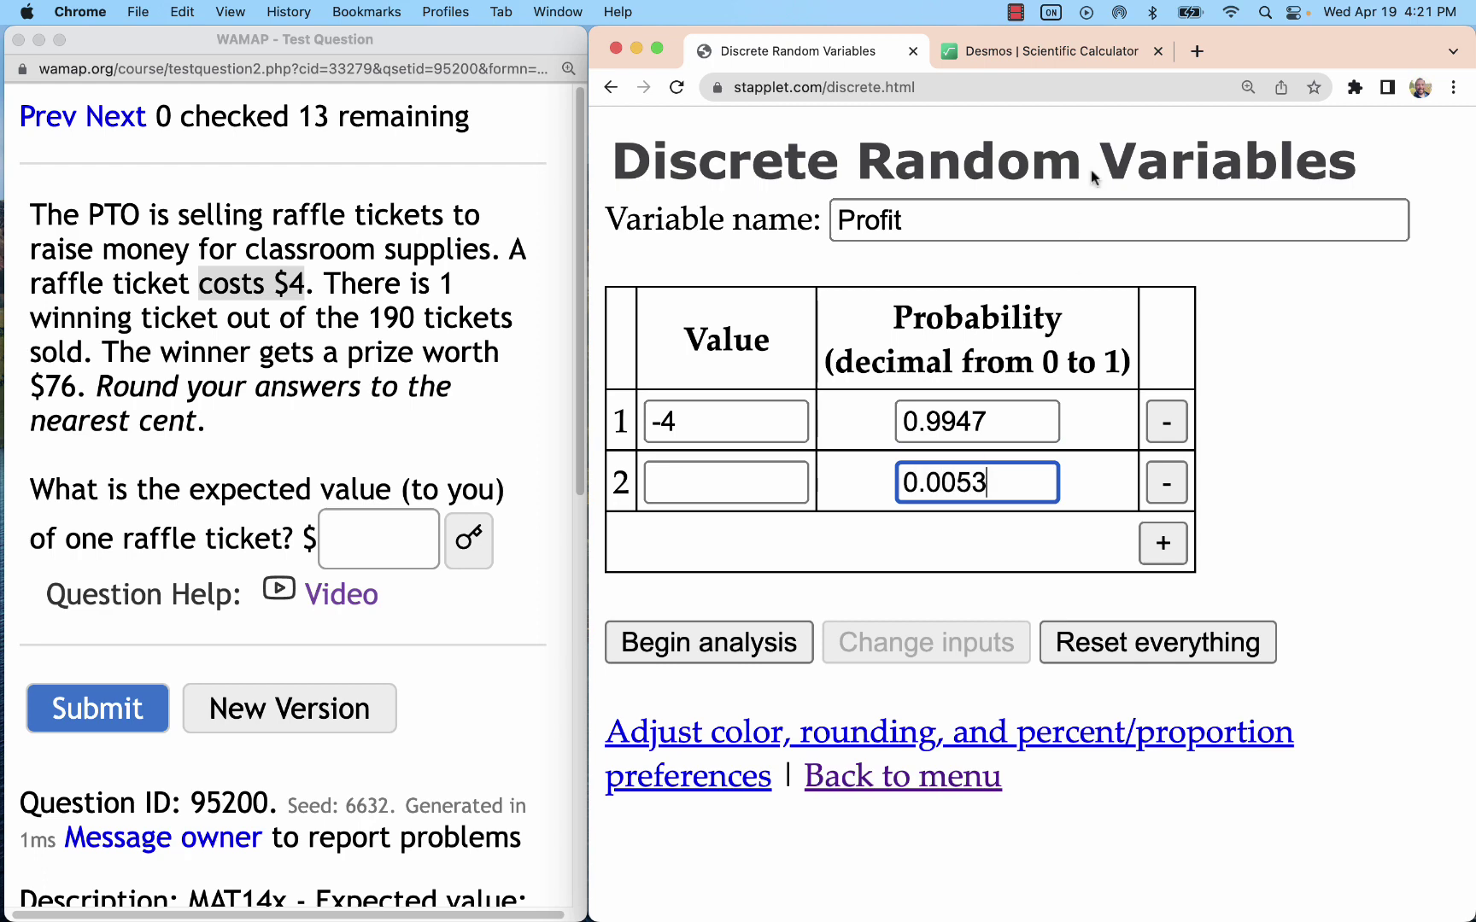
pyautogui.click(1061, 49)
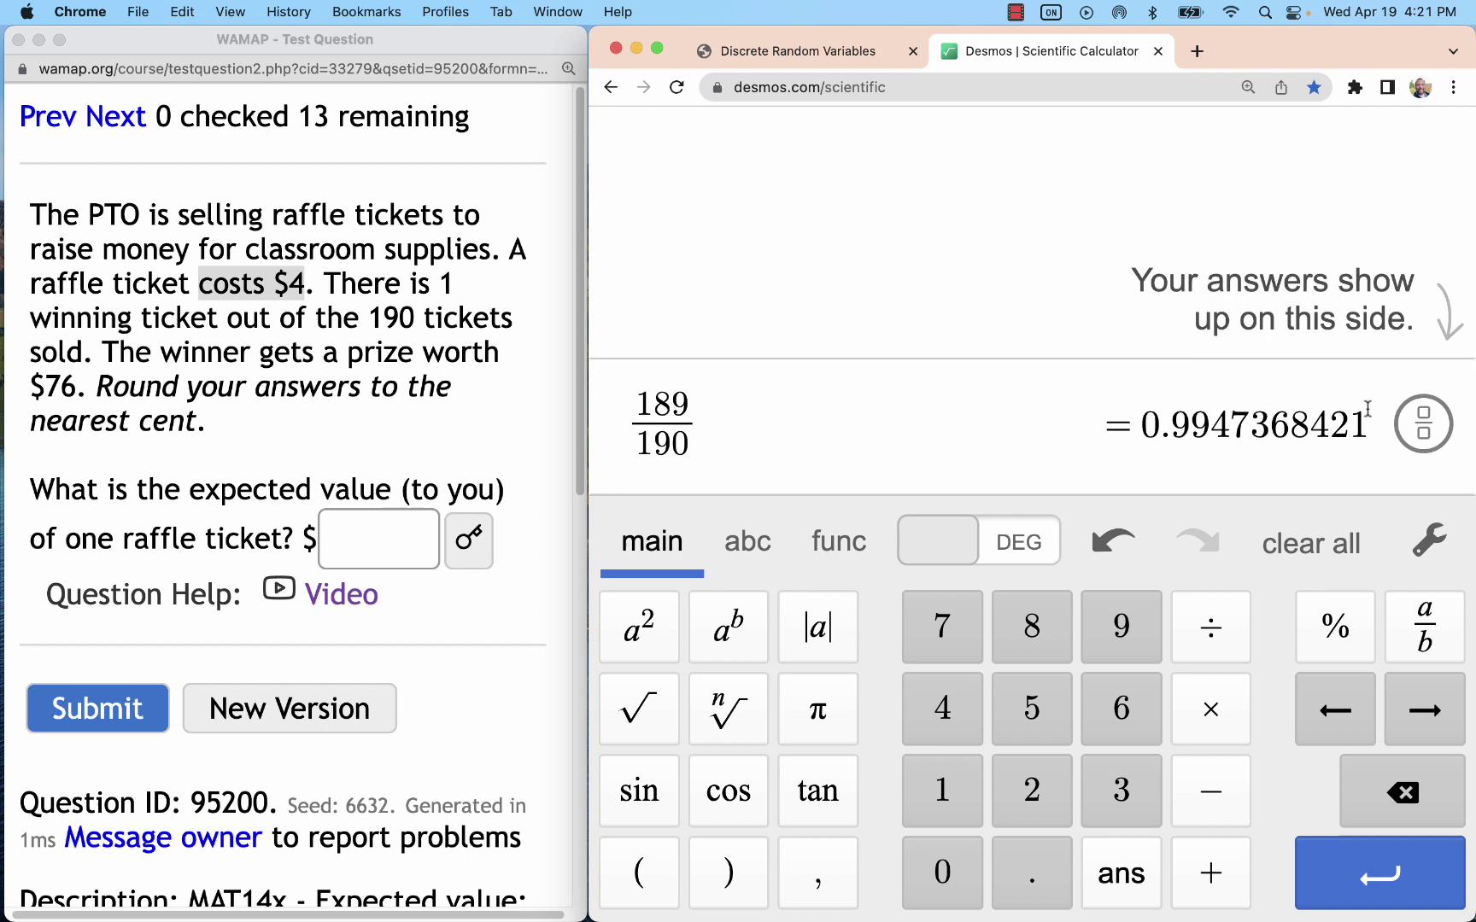
pyautogui.press('Return')
pyautogui.write('1-0.9947')
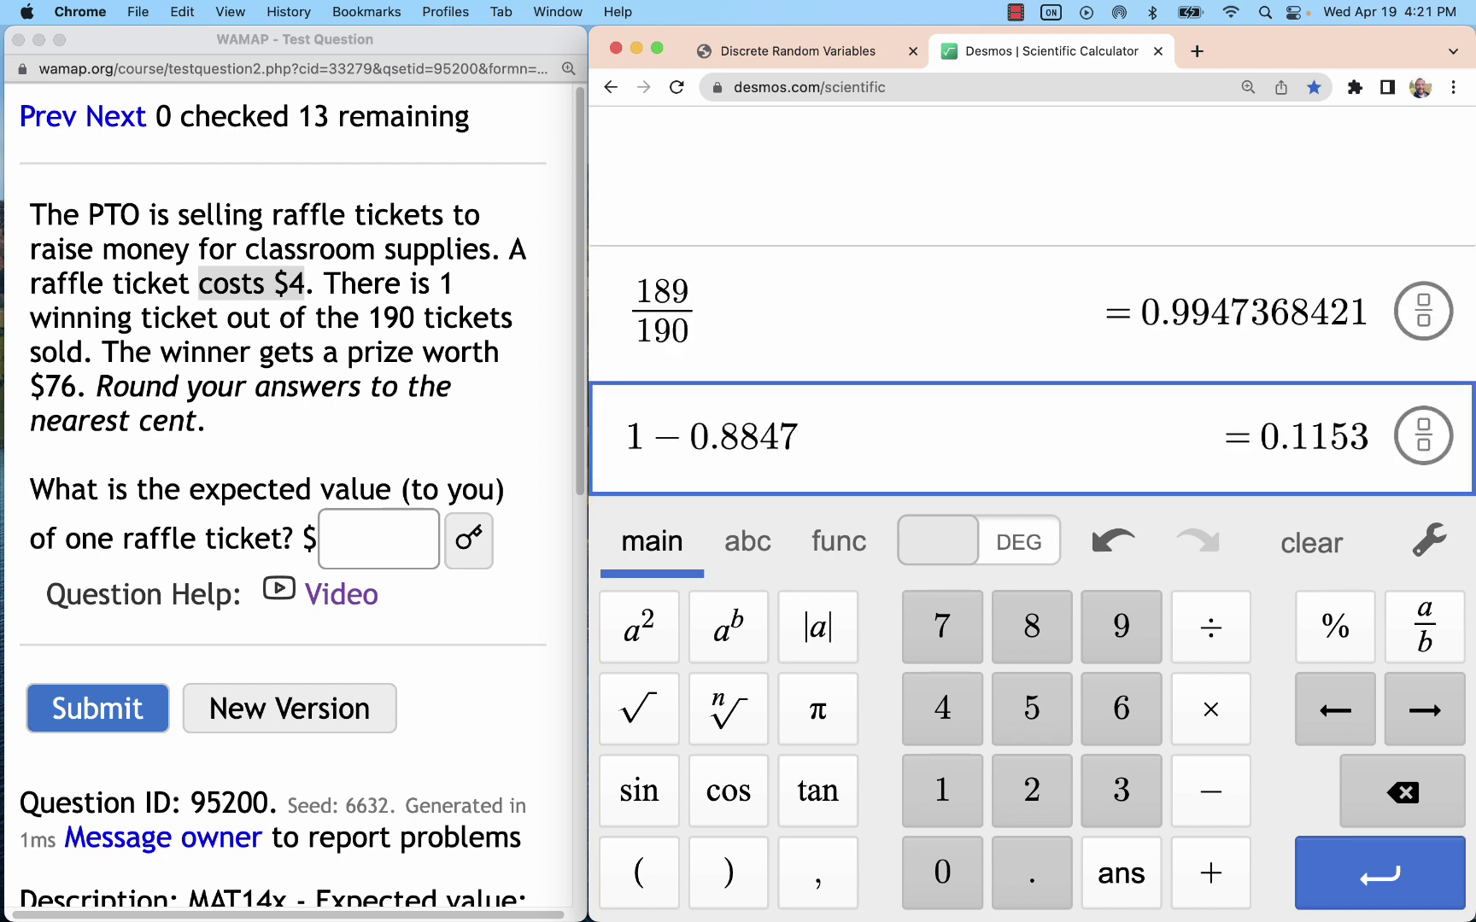
pyautogui.hotkey('ctrl', 'shift', 'Tab')
pyautogui.doubleClick(939, 478)
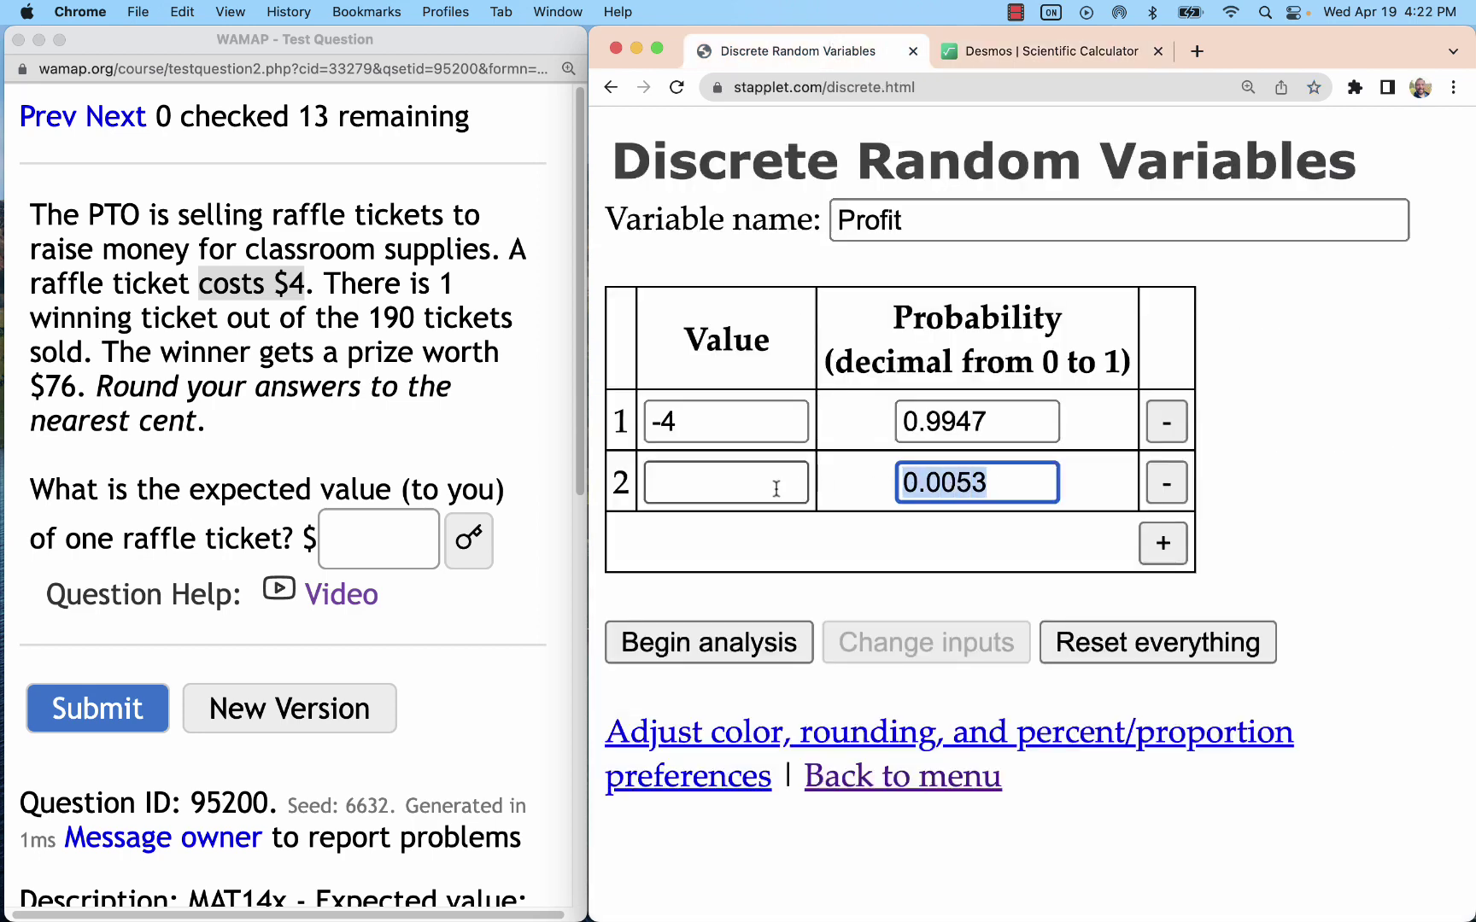
pyautogui.click(713, 486)
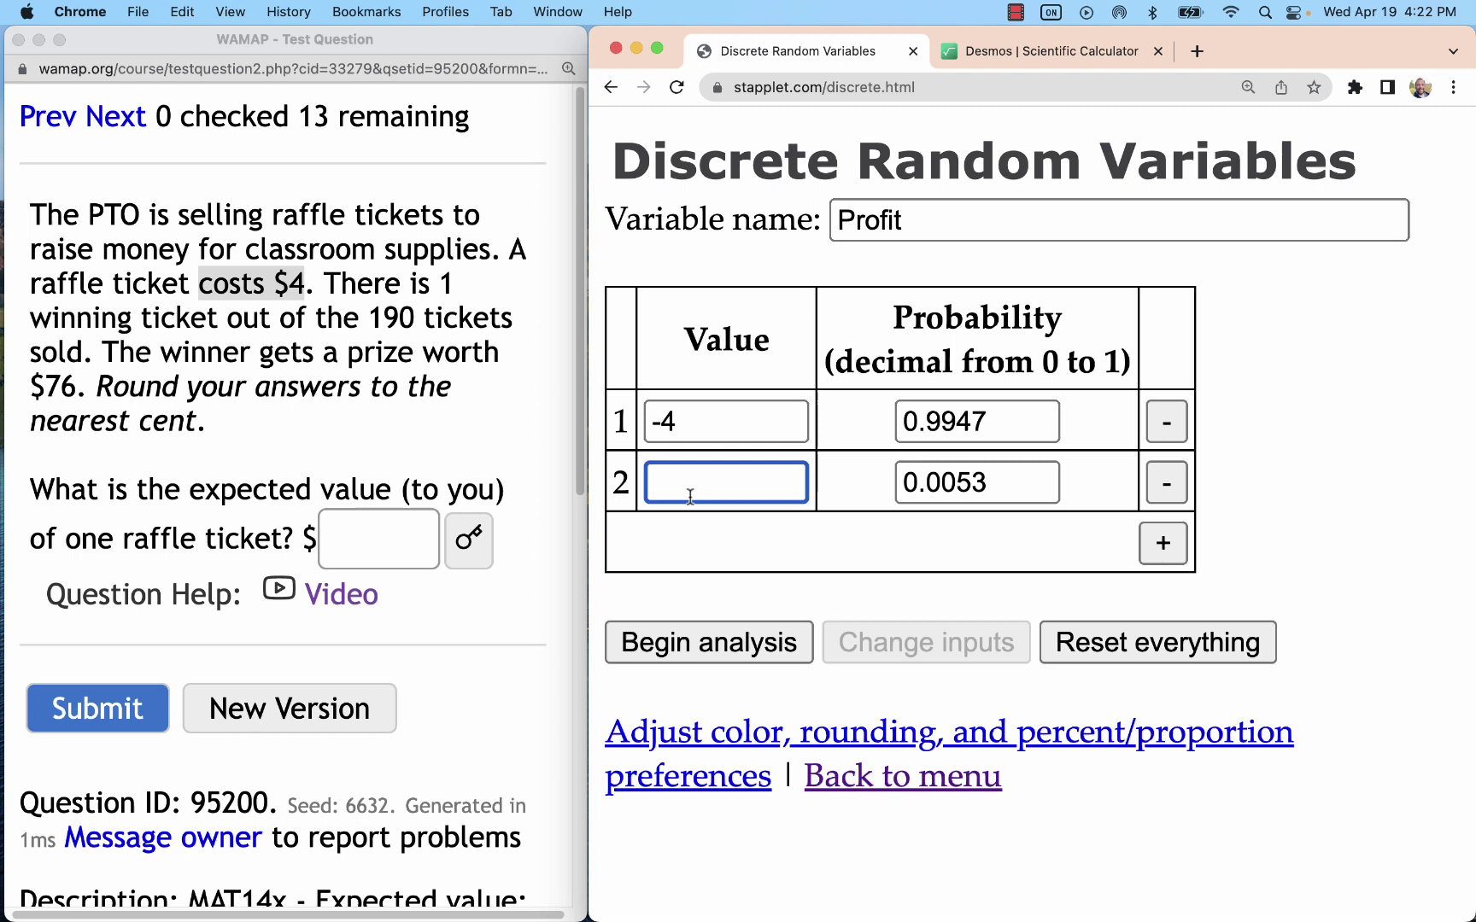
# Step: Enter 72 (the $76 prize minus the $4 ticket) as the second row's value
pyautogui.click(67, 387)
pyautogui.moveTo(72, 386); pyautogui.dragTo(38, 385)
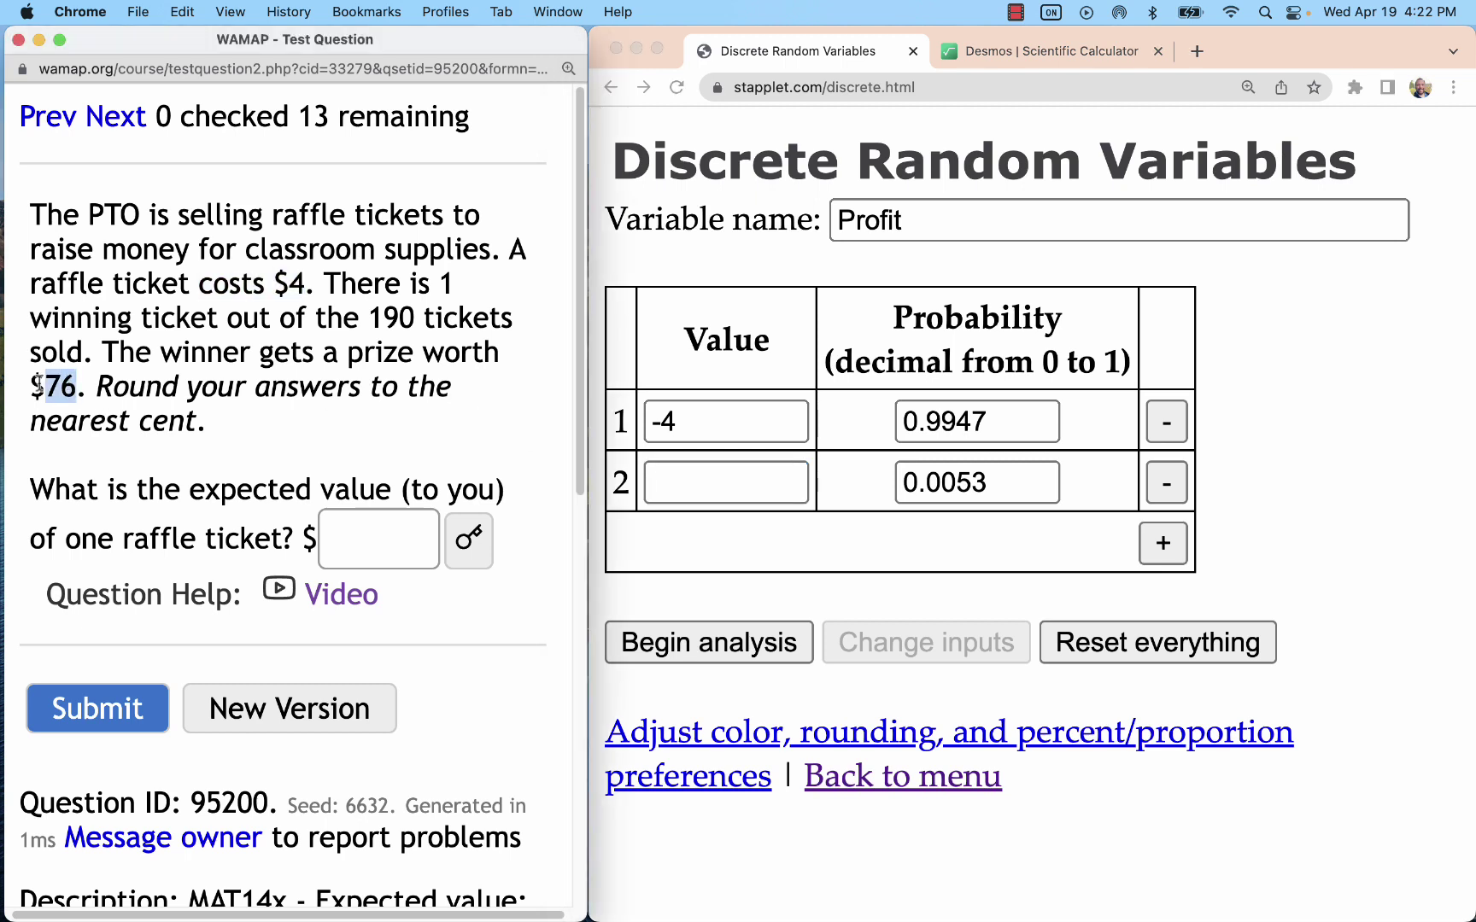
pyautogui.doubleClick(299, 283)
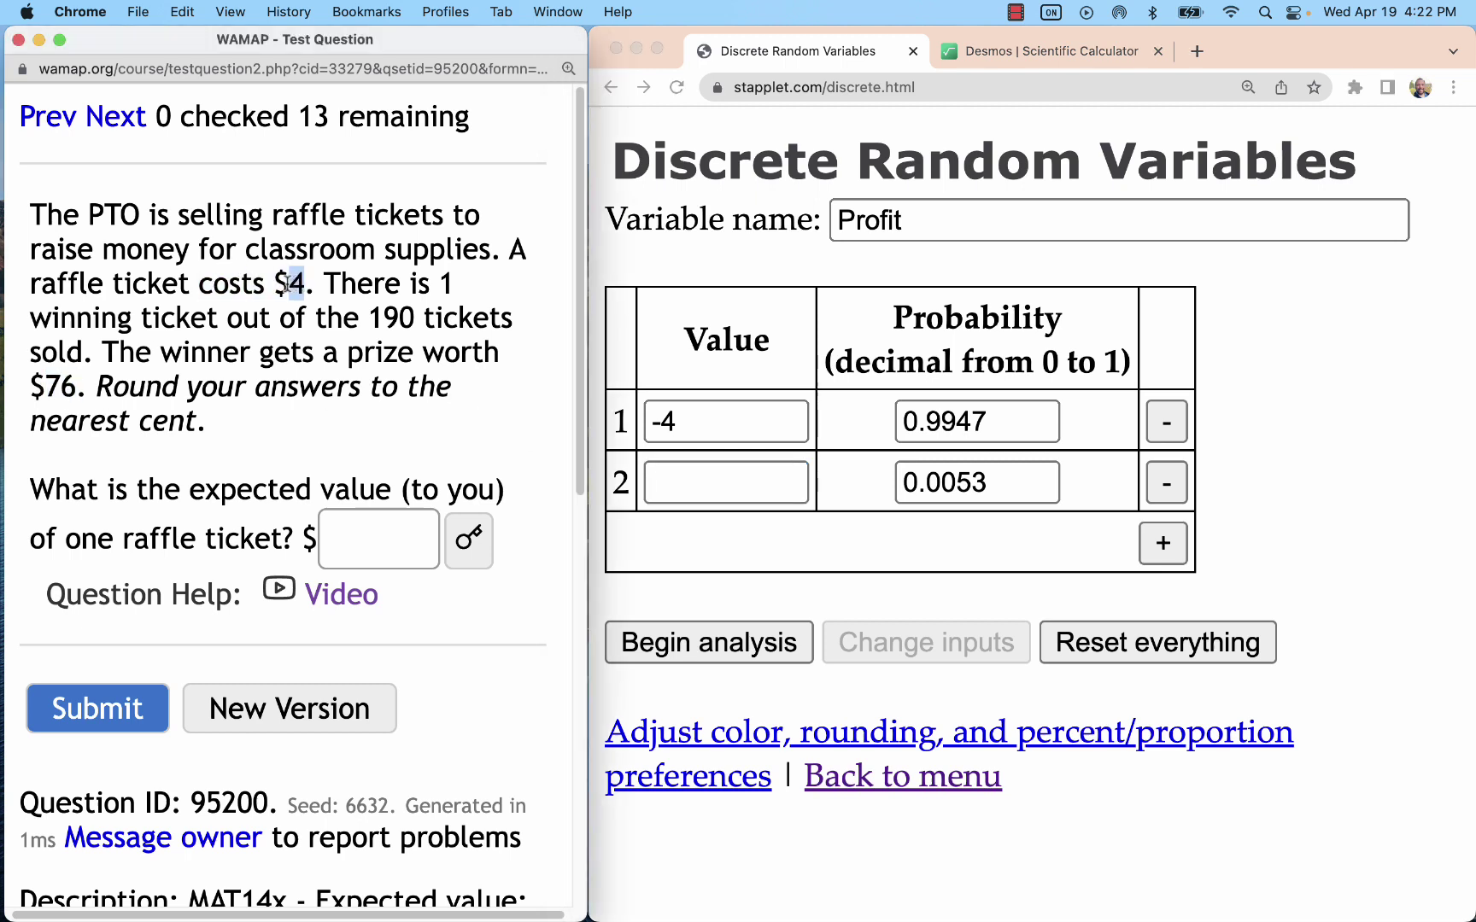
pyautogui.click(684, 483)
pyautogui.write('7')
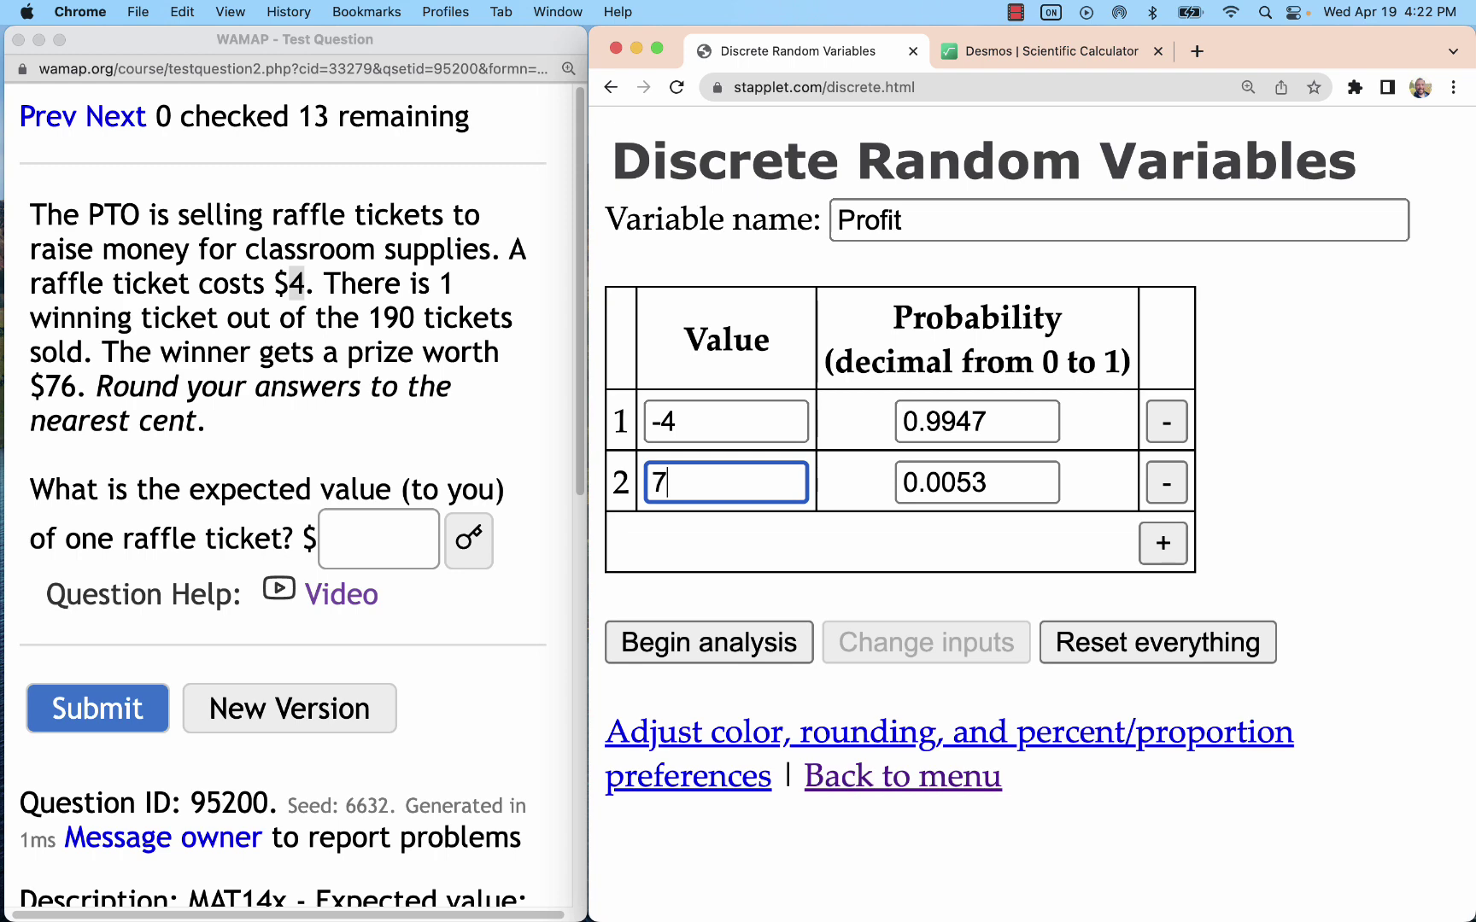
pyautogui.write('2')
# Step: Run the analysis and find the Profit mean -3.5972 and SD 5.518202 in the summary
pyautogui.click(713, 642)
pyautogui.scroll(-10, 713, 642)
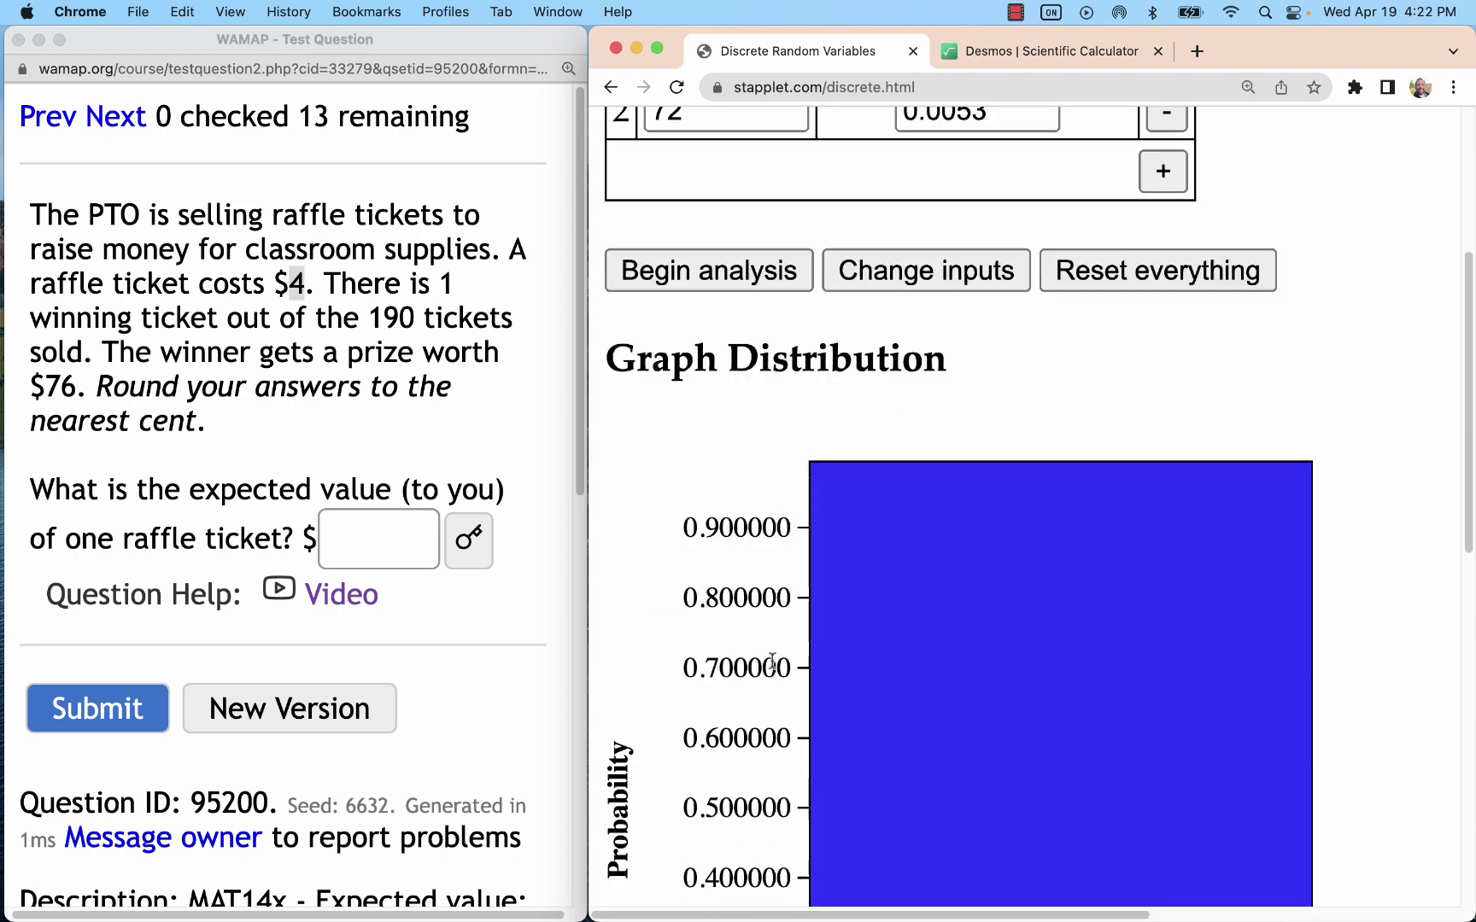
pyautogui.hscroll(5, 962, 600)
pyautogui.moveTo(702, 474)
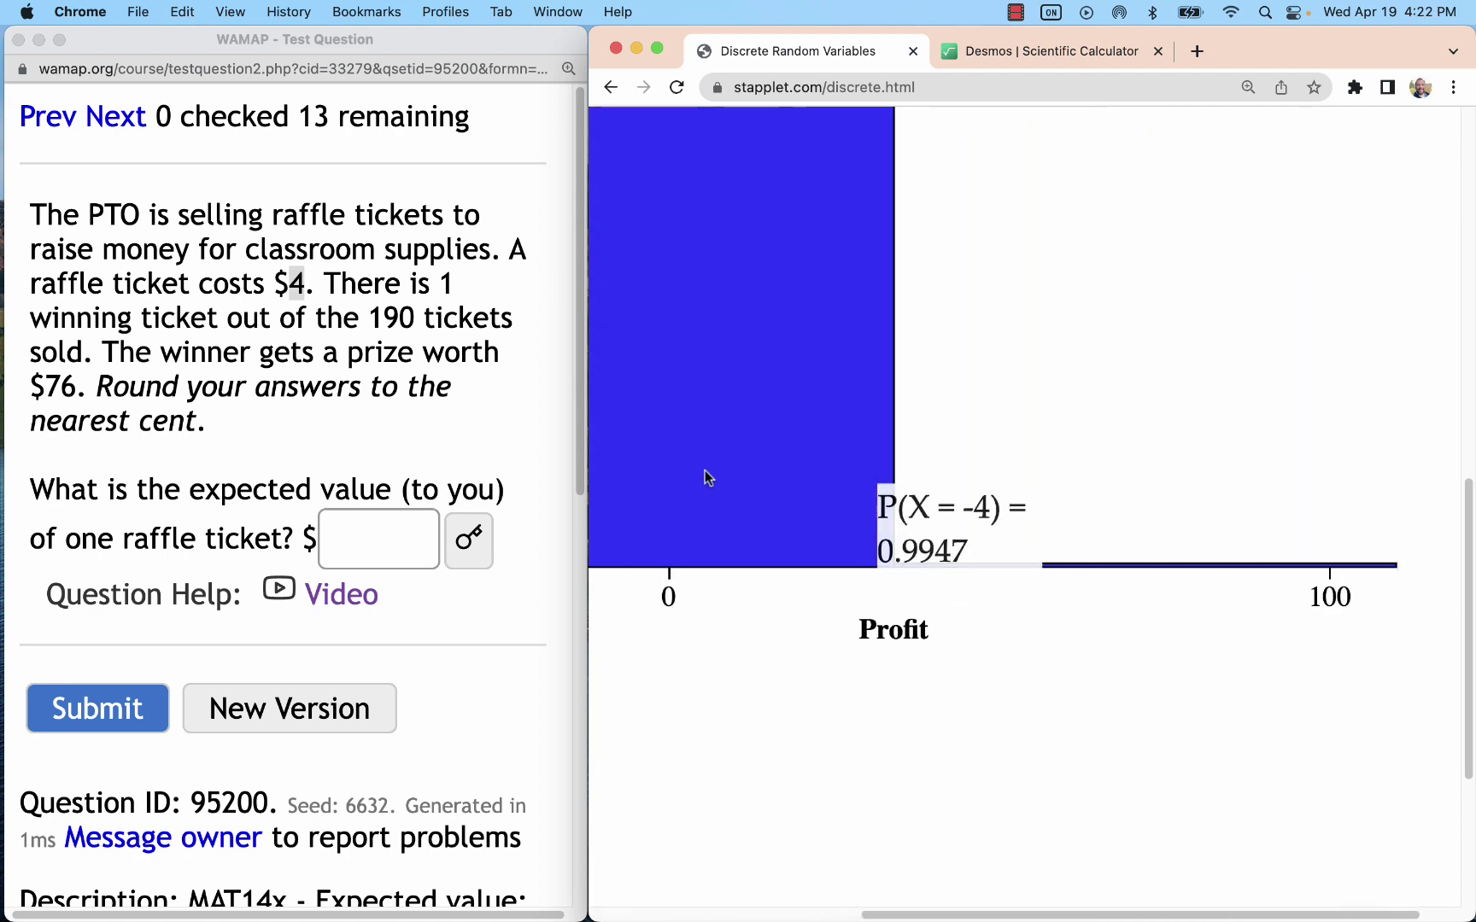
pyautogui.scroll(4, 755, 491)
pyautogui.hscroll(-4, 755, 491)
pyautogui.scroll(-7, 756, 486)
pyautogui.hscroll(-2, 756, 486)
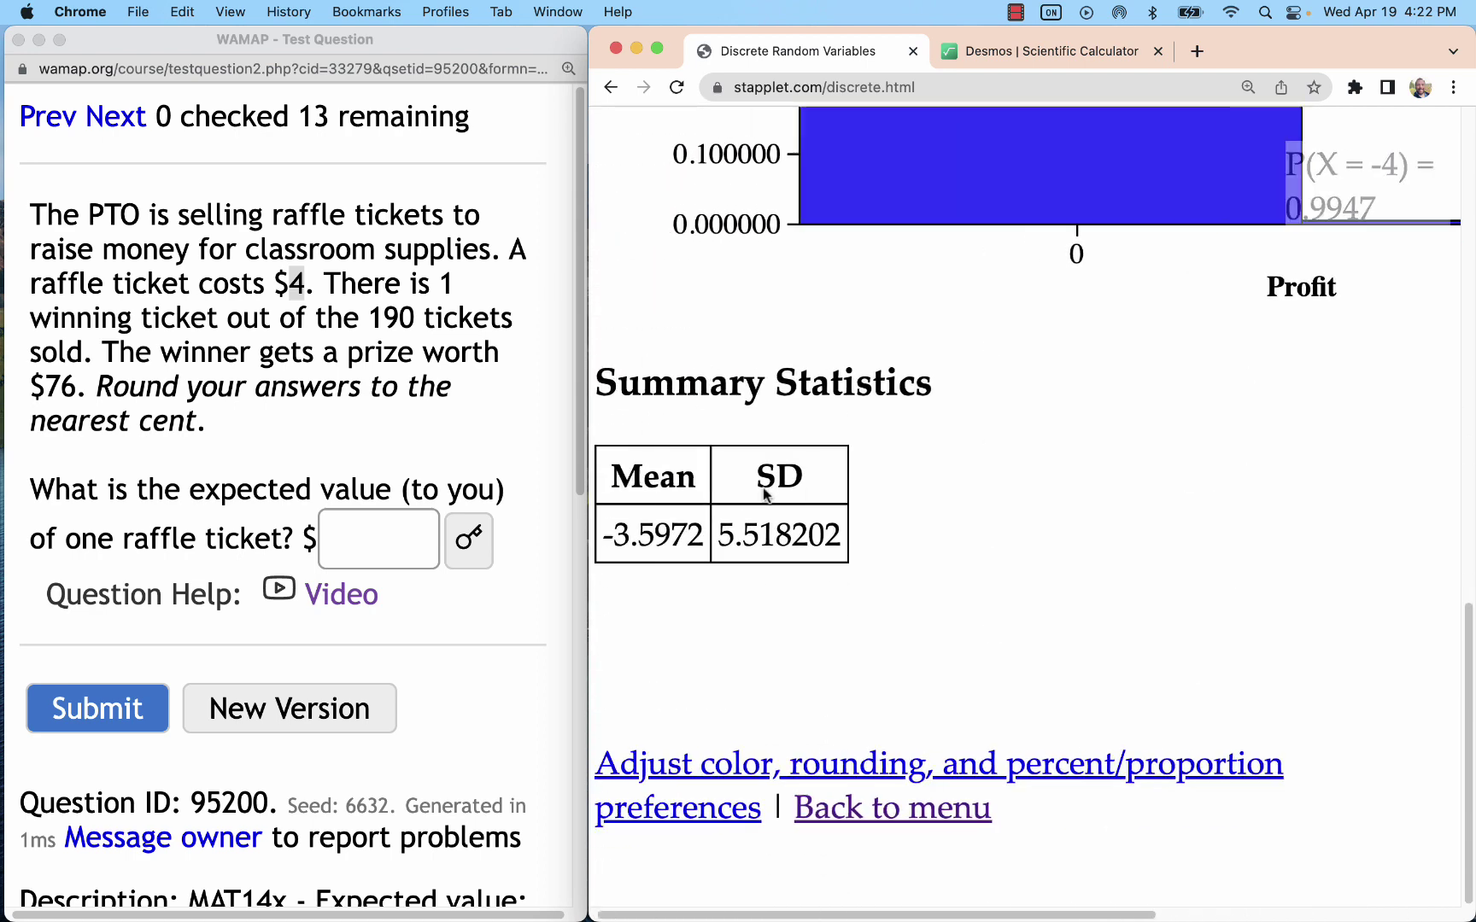
pyautogui.moveTo(714, 553); pyautogui.dragTo(609, 561)
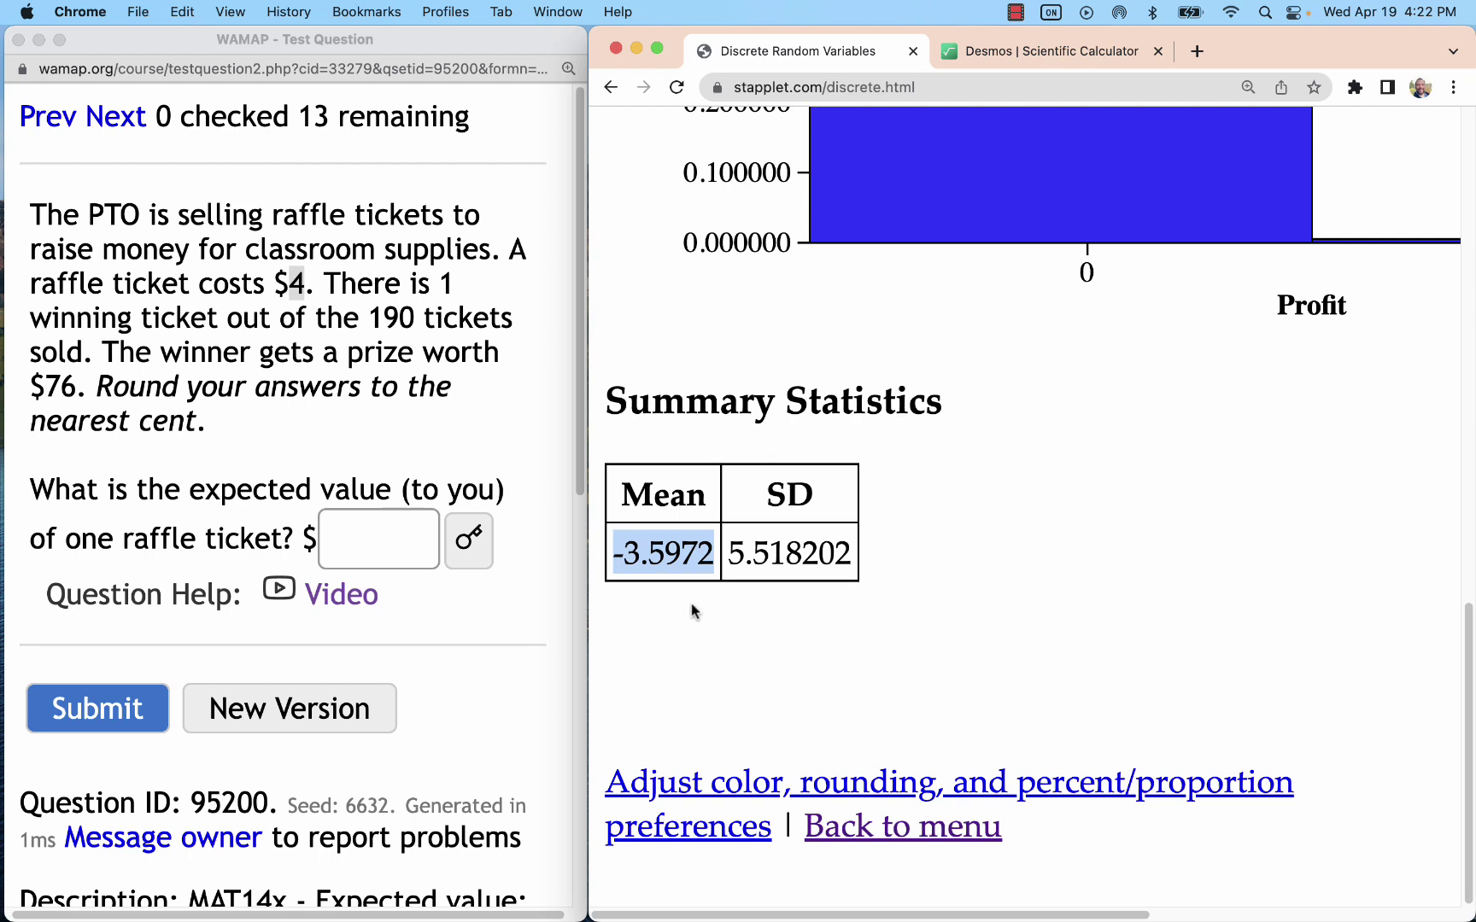
pyautogui.moveTo(681, 553); pyautogui.dragTo(615, 557)
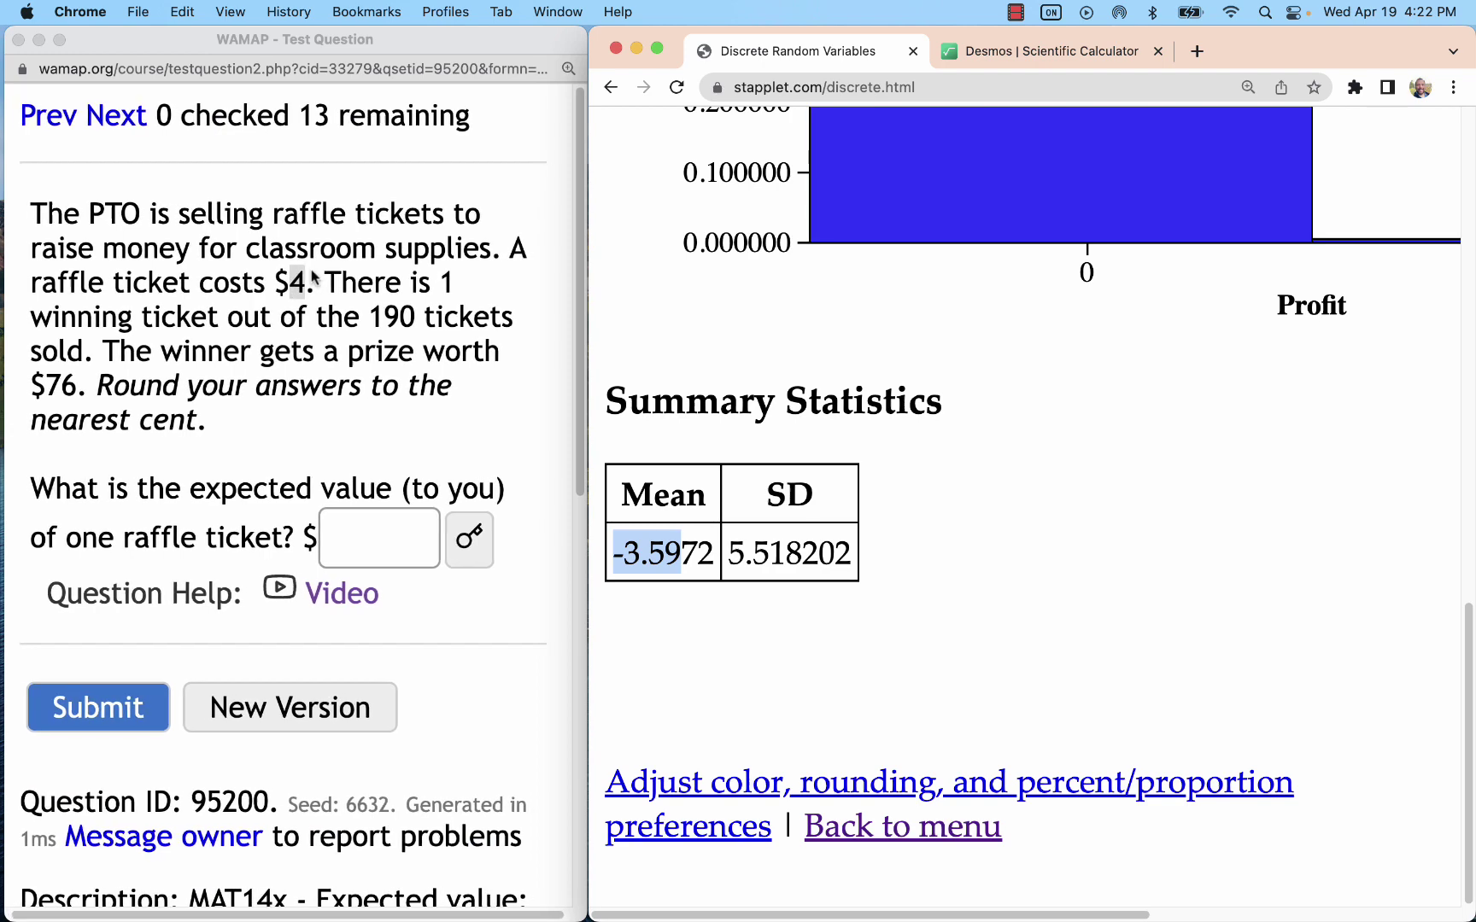
pyautogui.hscroll(-1, 312, 278)
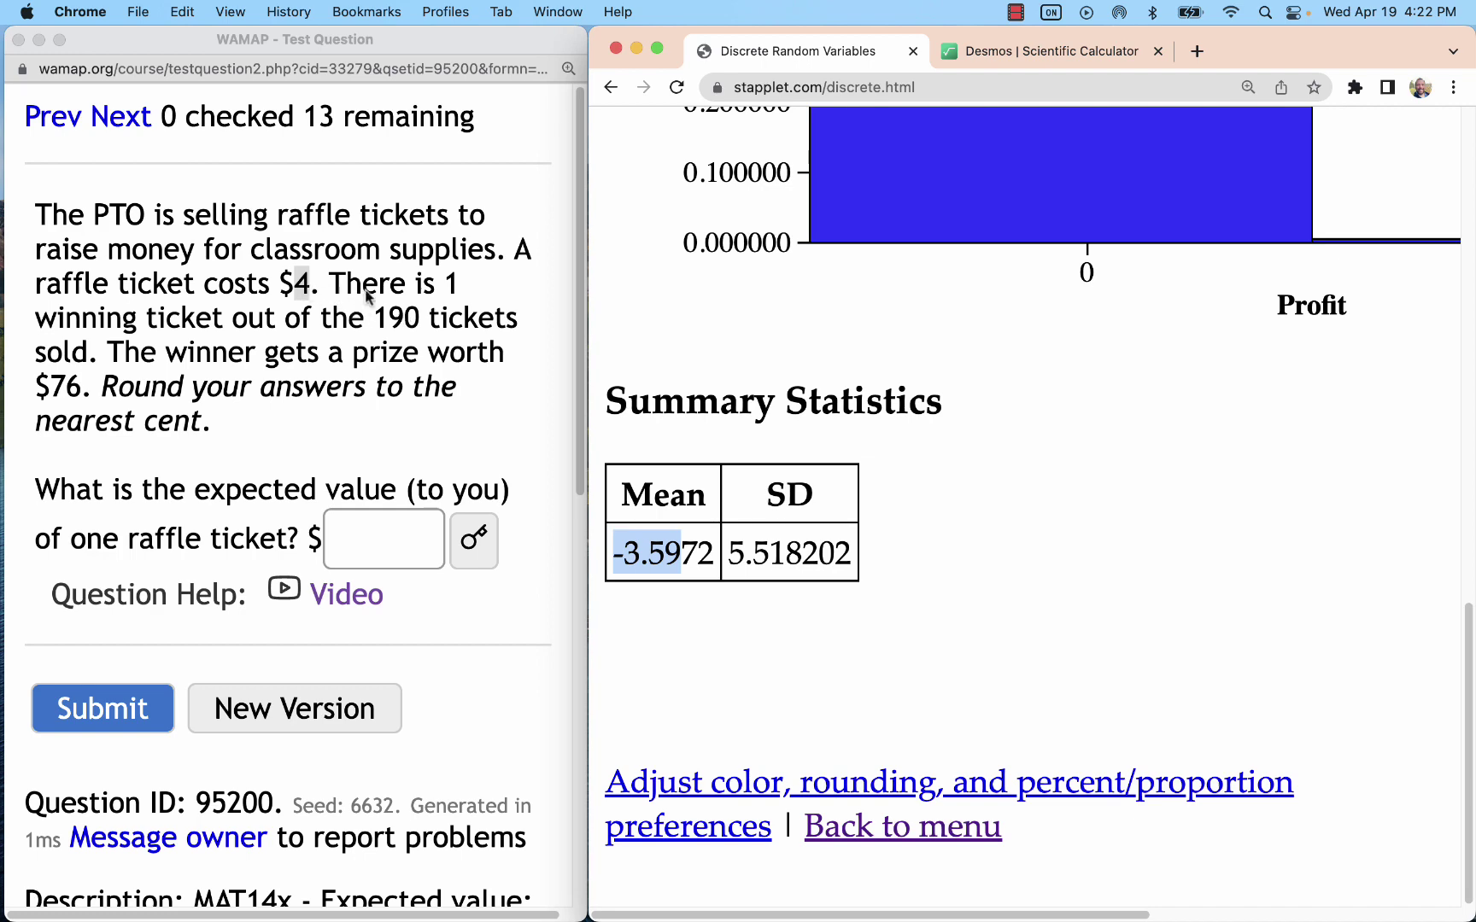
# Step: Compute 190 × 4 = 760 in Desmos and reveal the answer key of -3.6
pyautogui.click(1093, 53)
pyautogui.press('Return')
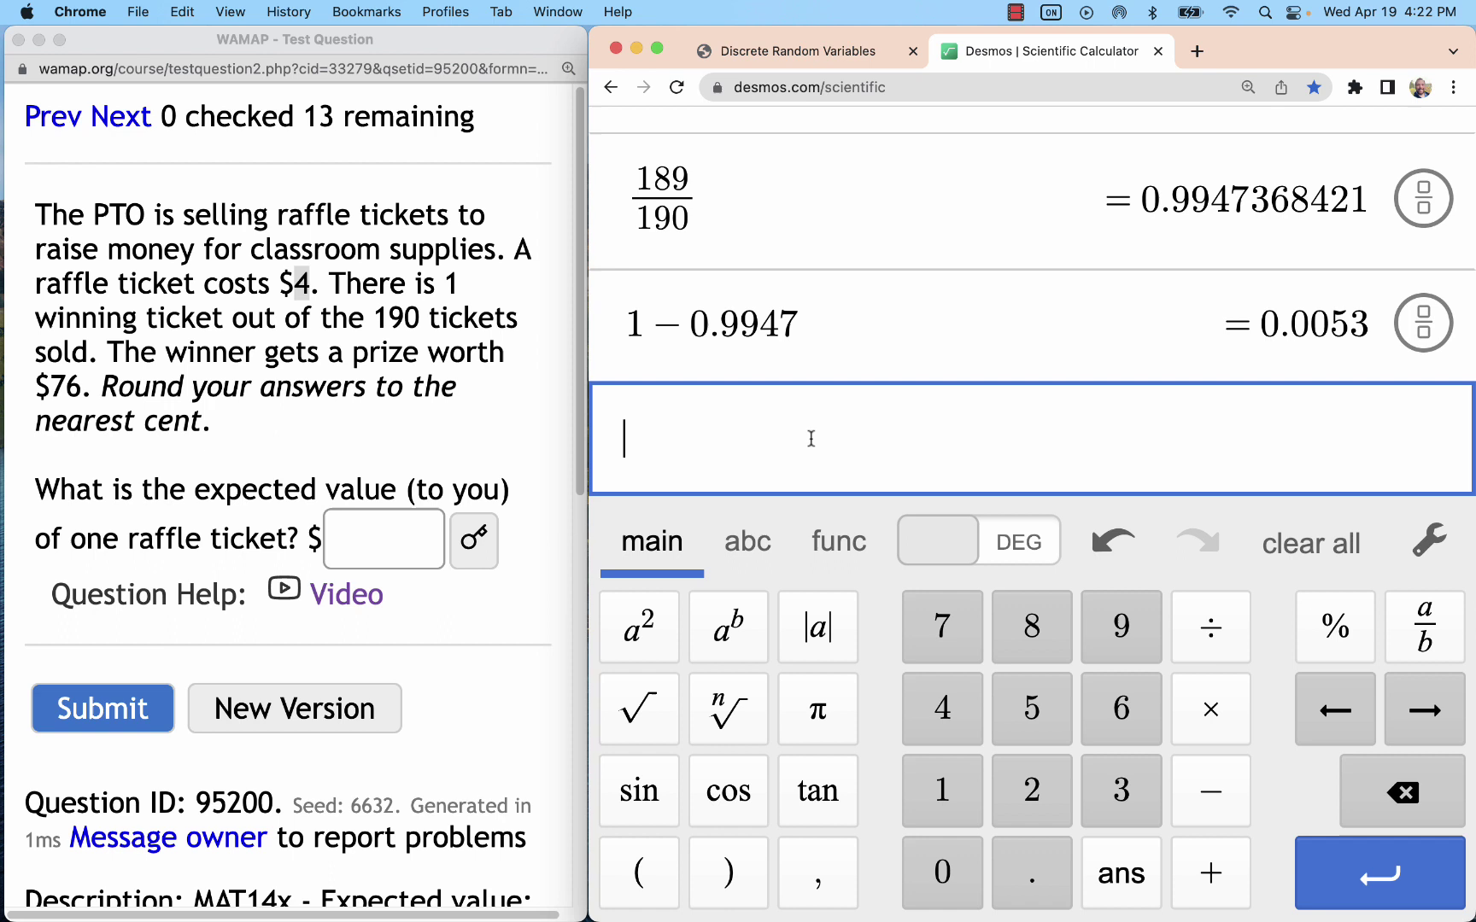
pyautogui.write('190')
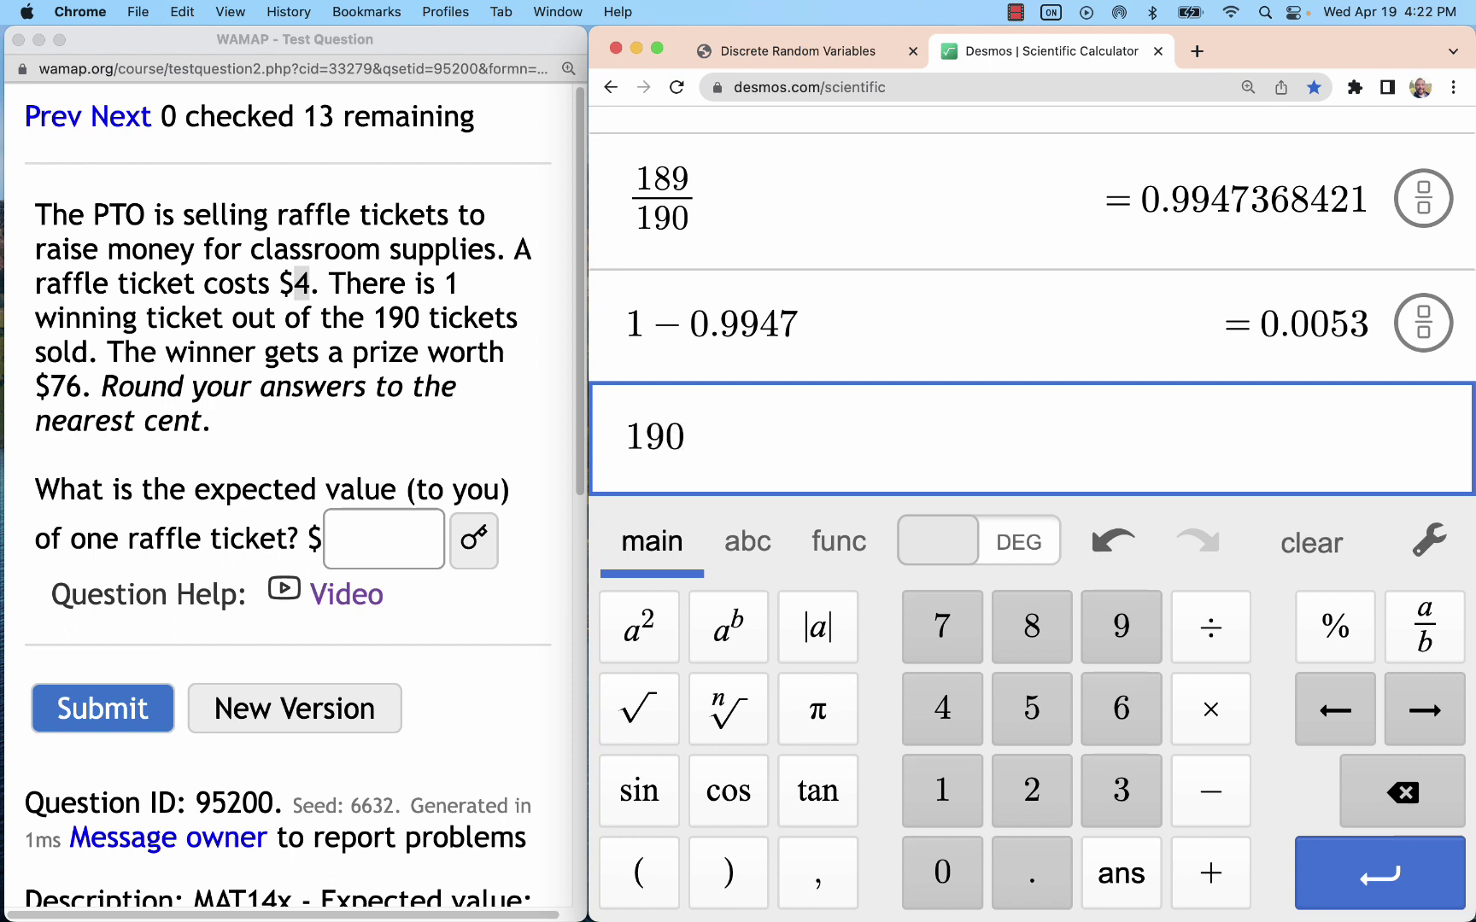
pyautogui.write('*4')
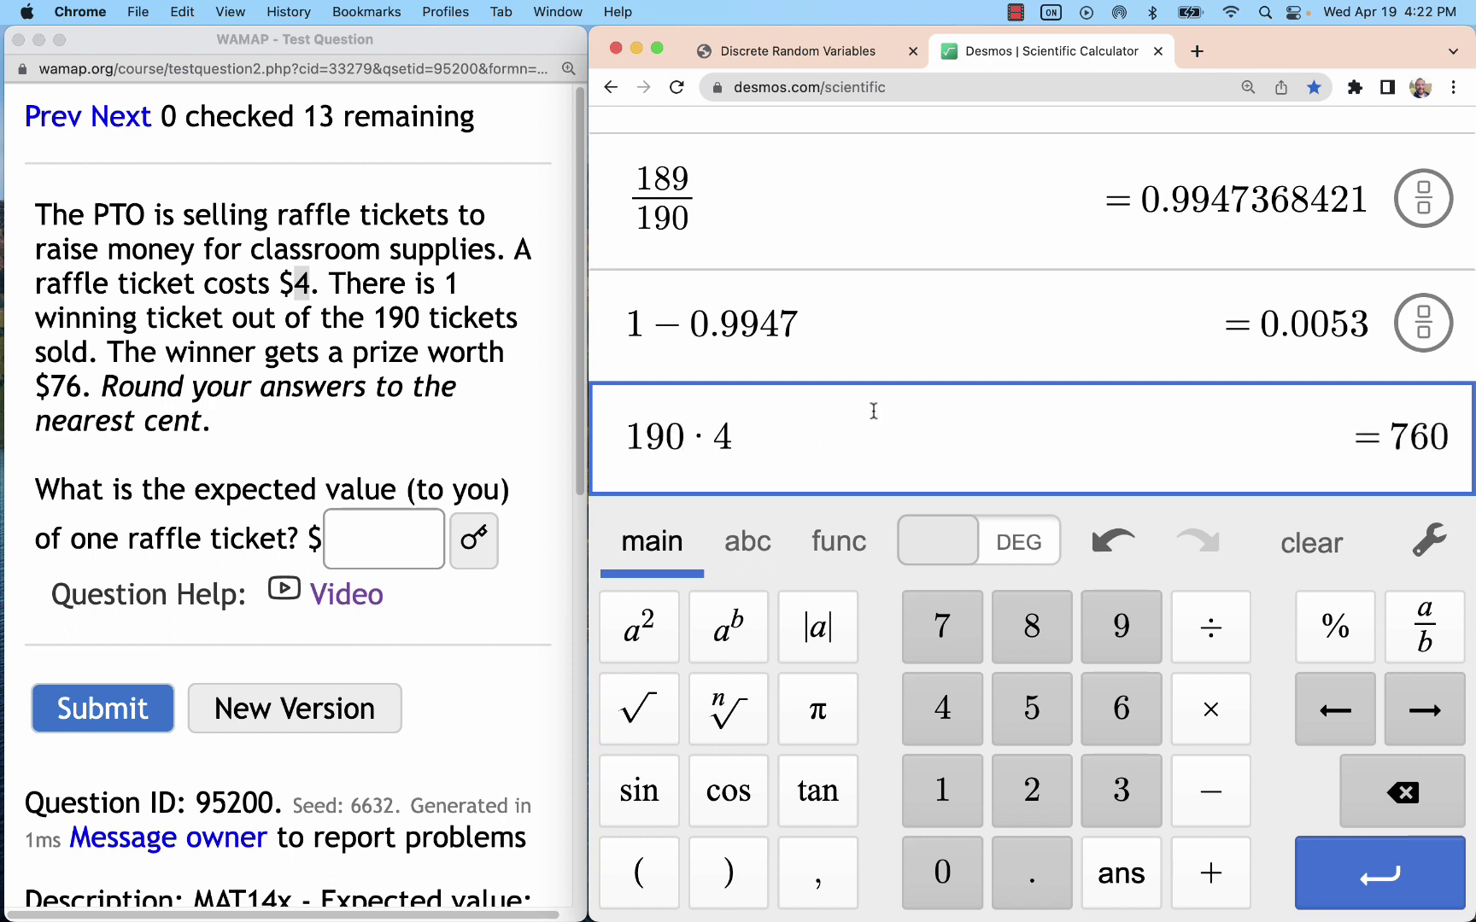
pyautogui.moveTo(1449, 436); pyautogui.dragTo(1393, 437)
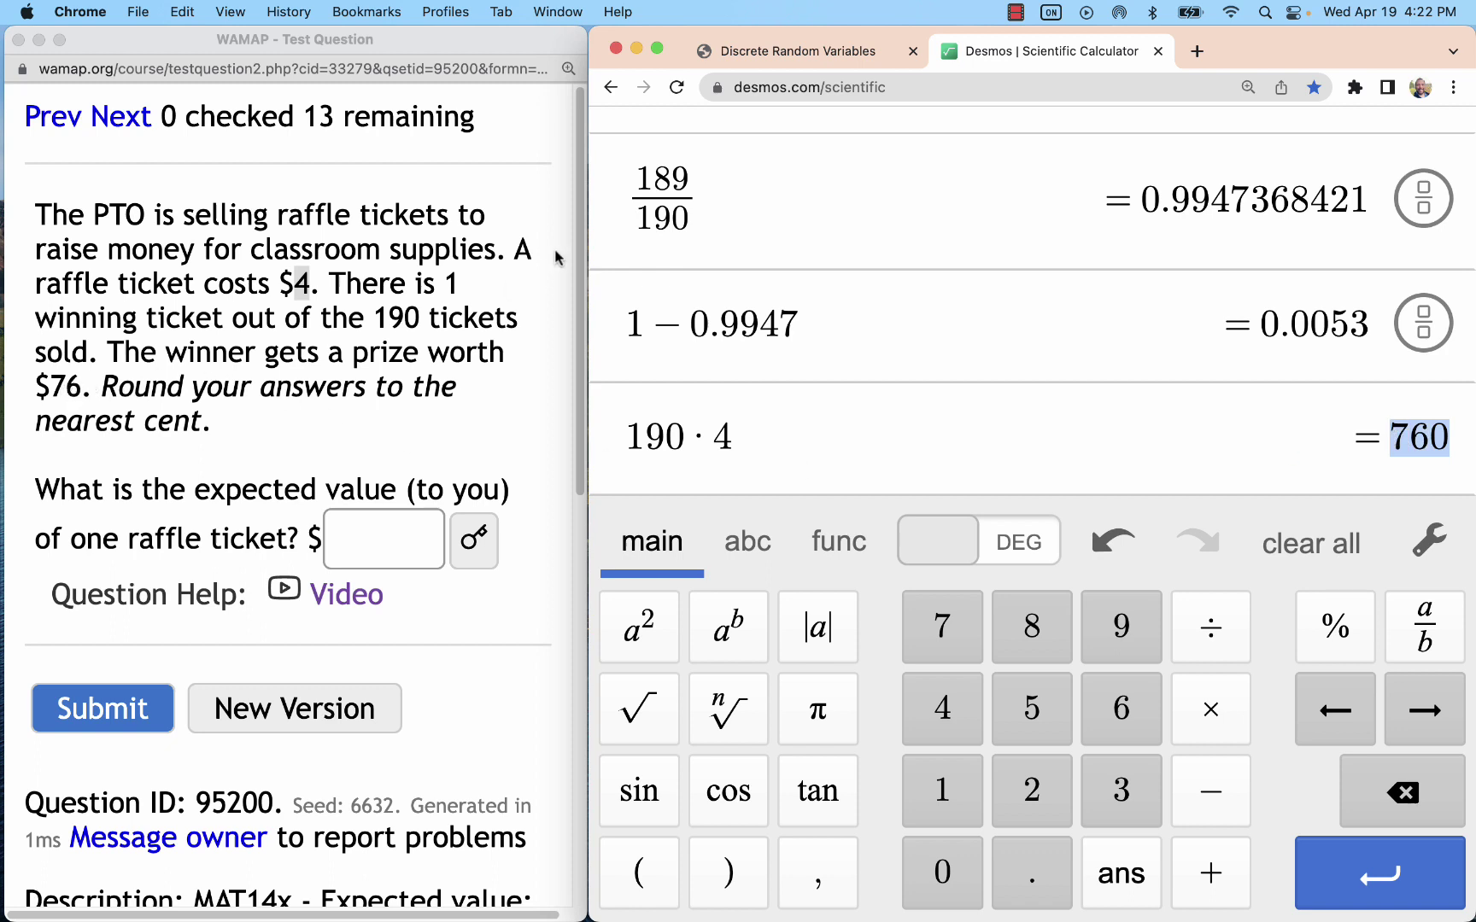
pyautogui.click(416, 52)
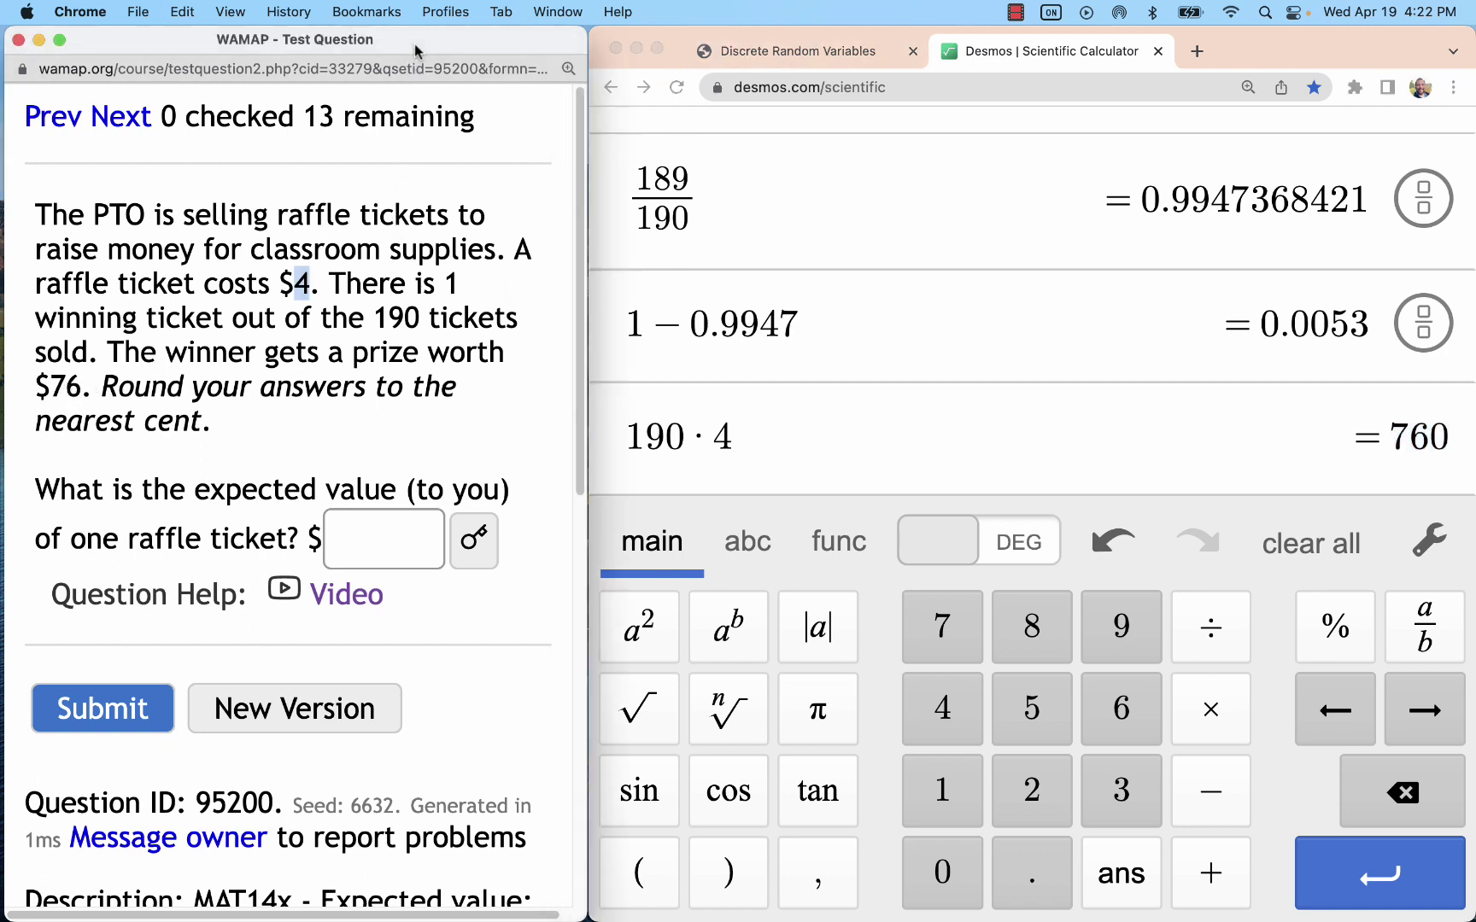
pyautogui.click(473, 538)
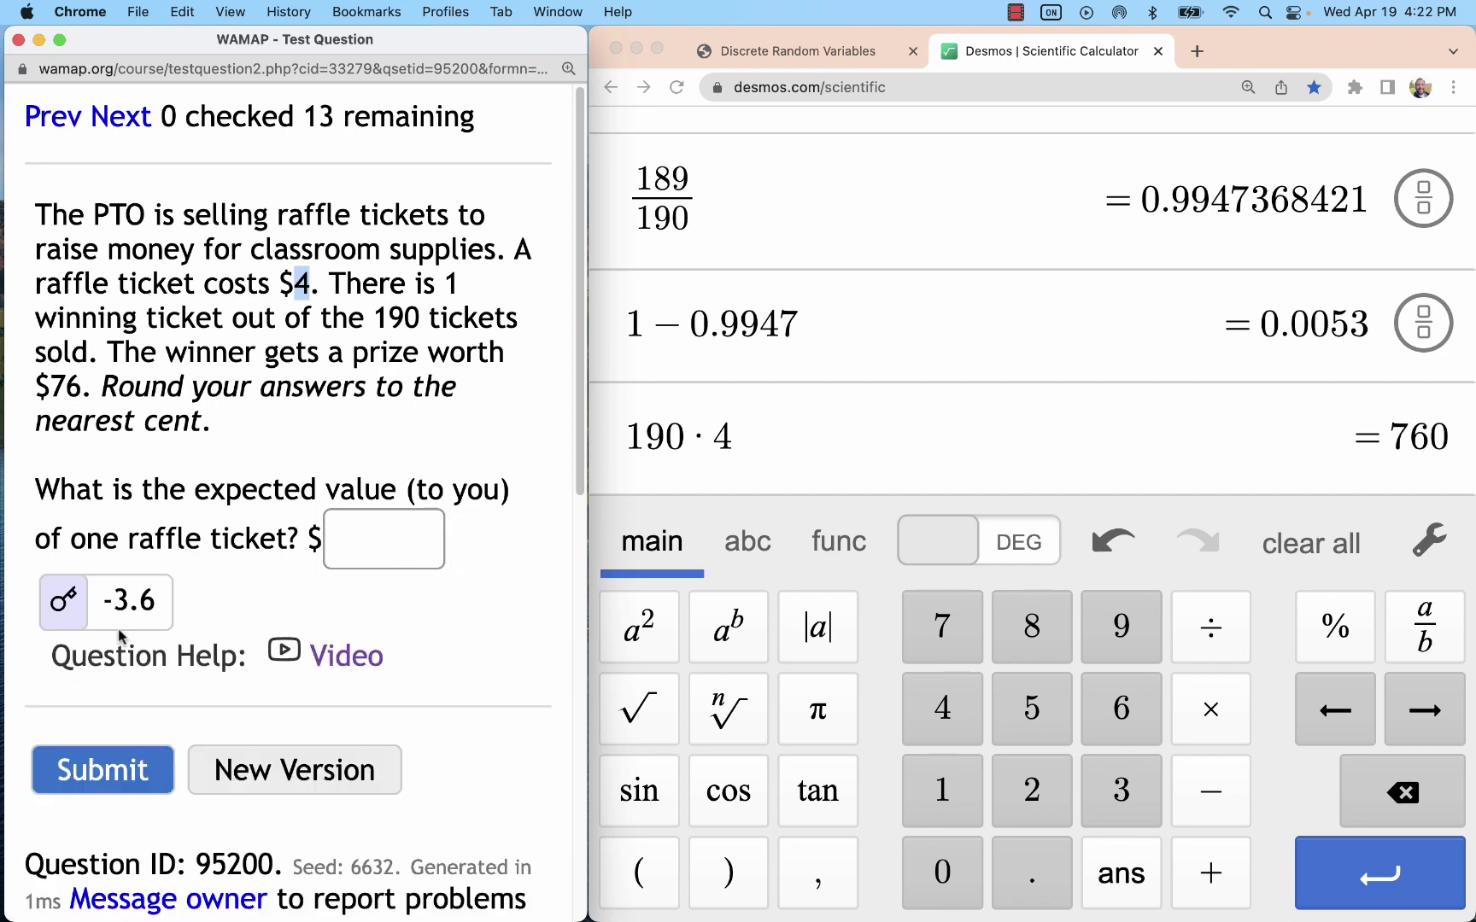
pyautogui.click(857, 61)
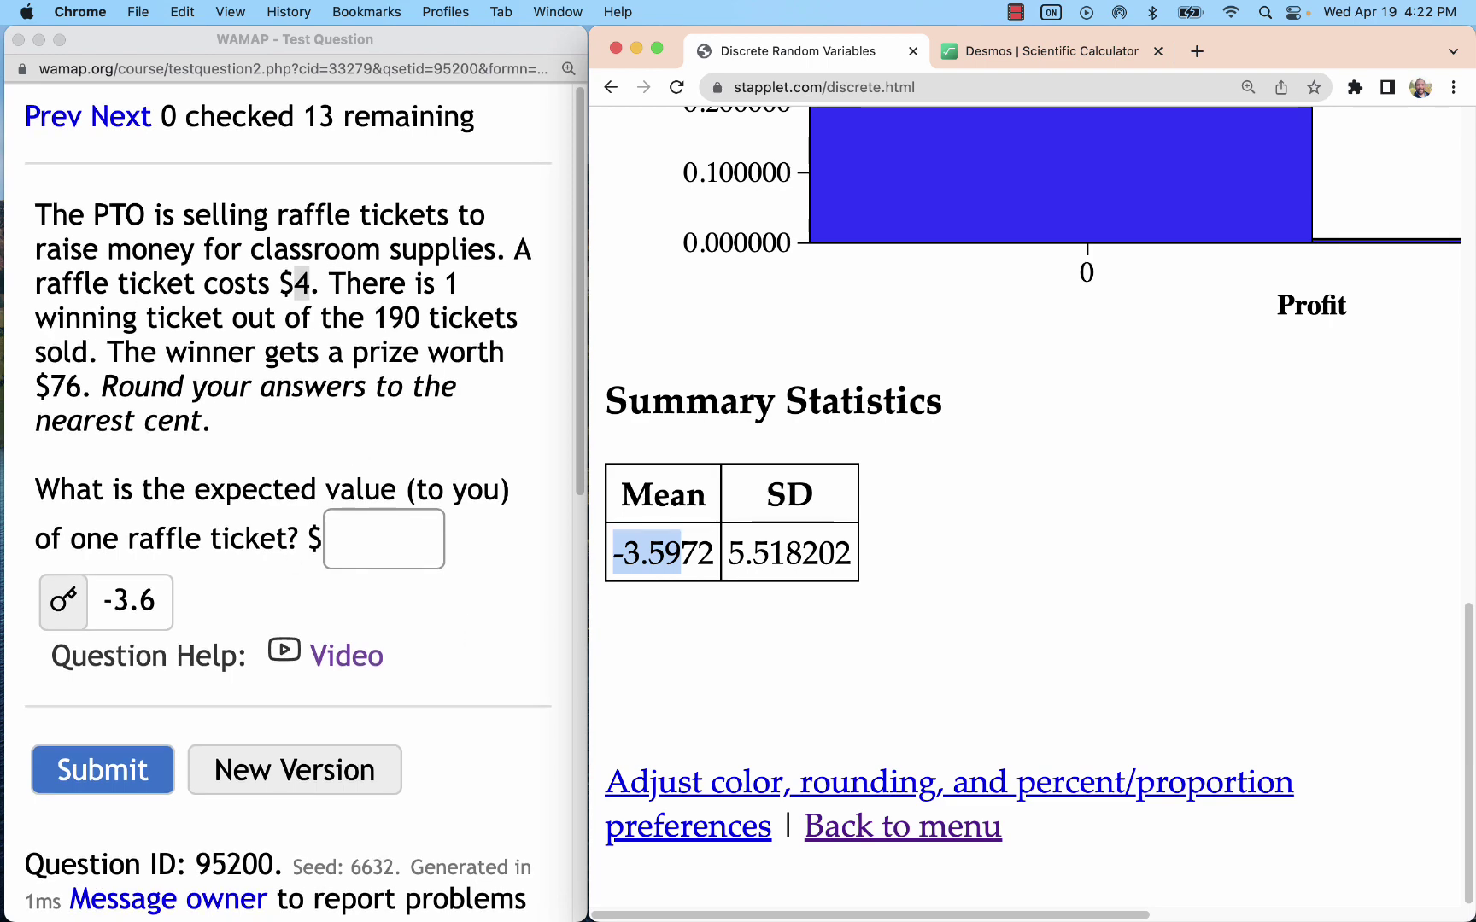
# Step: Load the life-insurance question and clear the StapPlet table with Reset everything
pyautogui.click(62, 602)
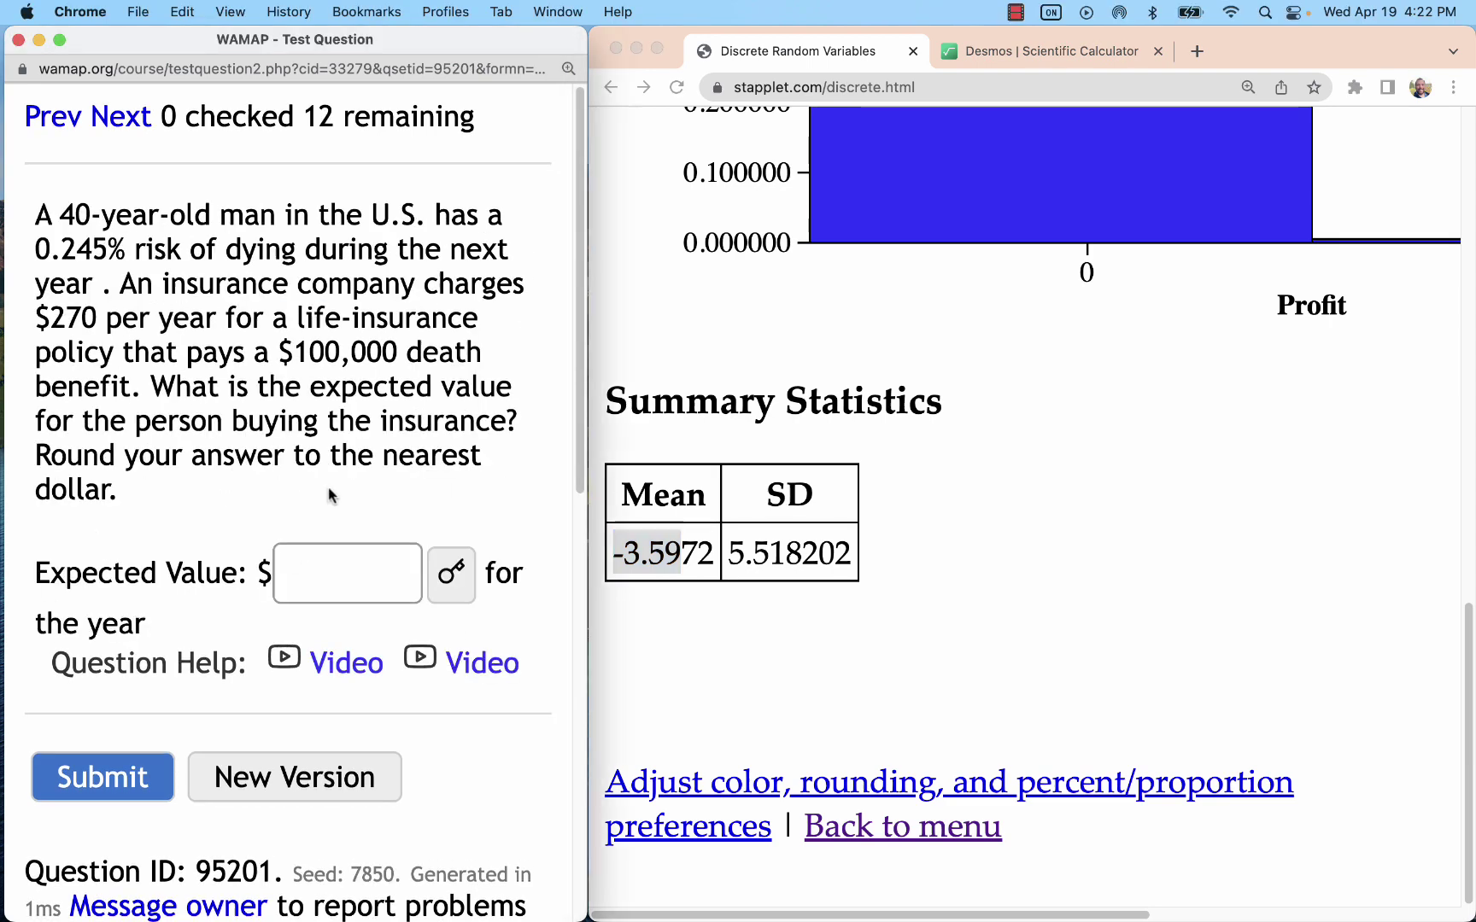
pyautogui.click(973, 526)
pyautogui.scroll(10, 972, 526)
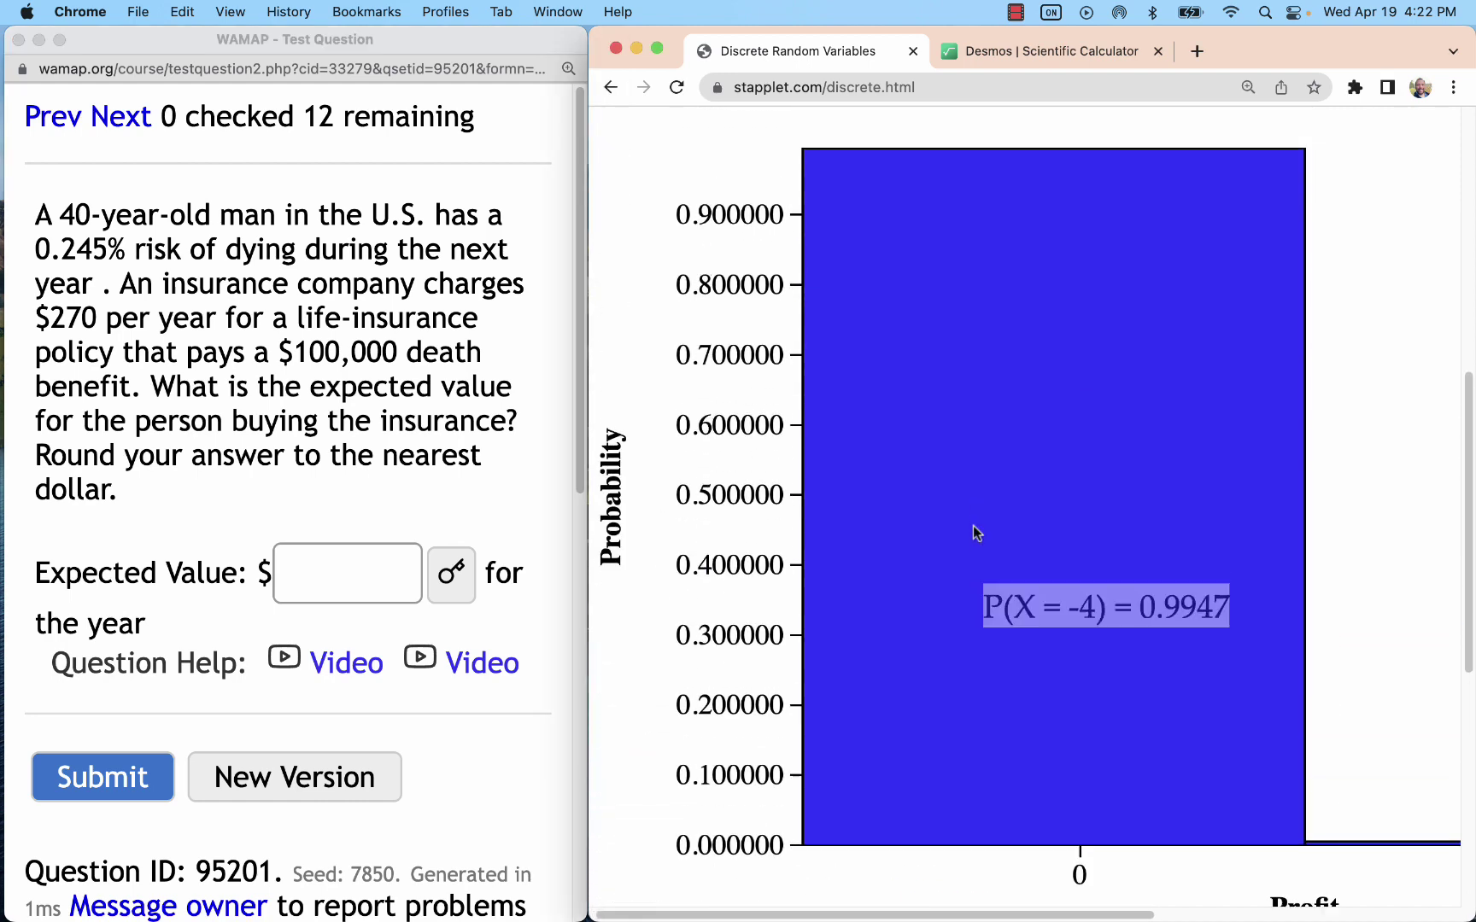
pyautogui.click(1114, 650)
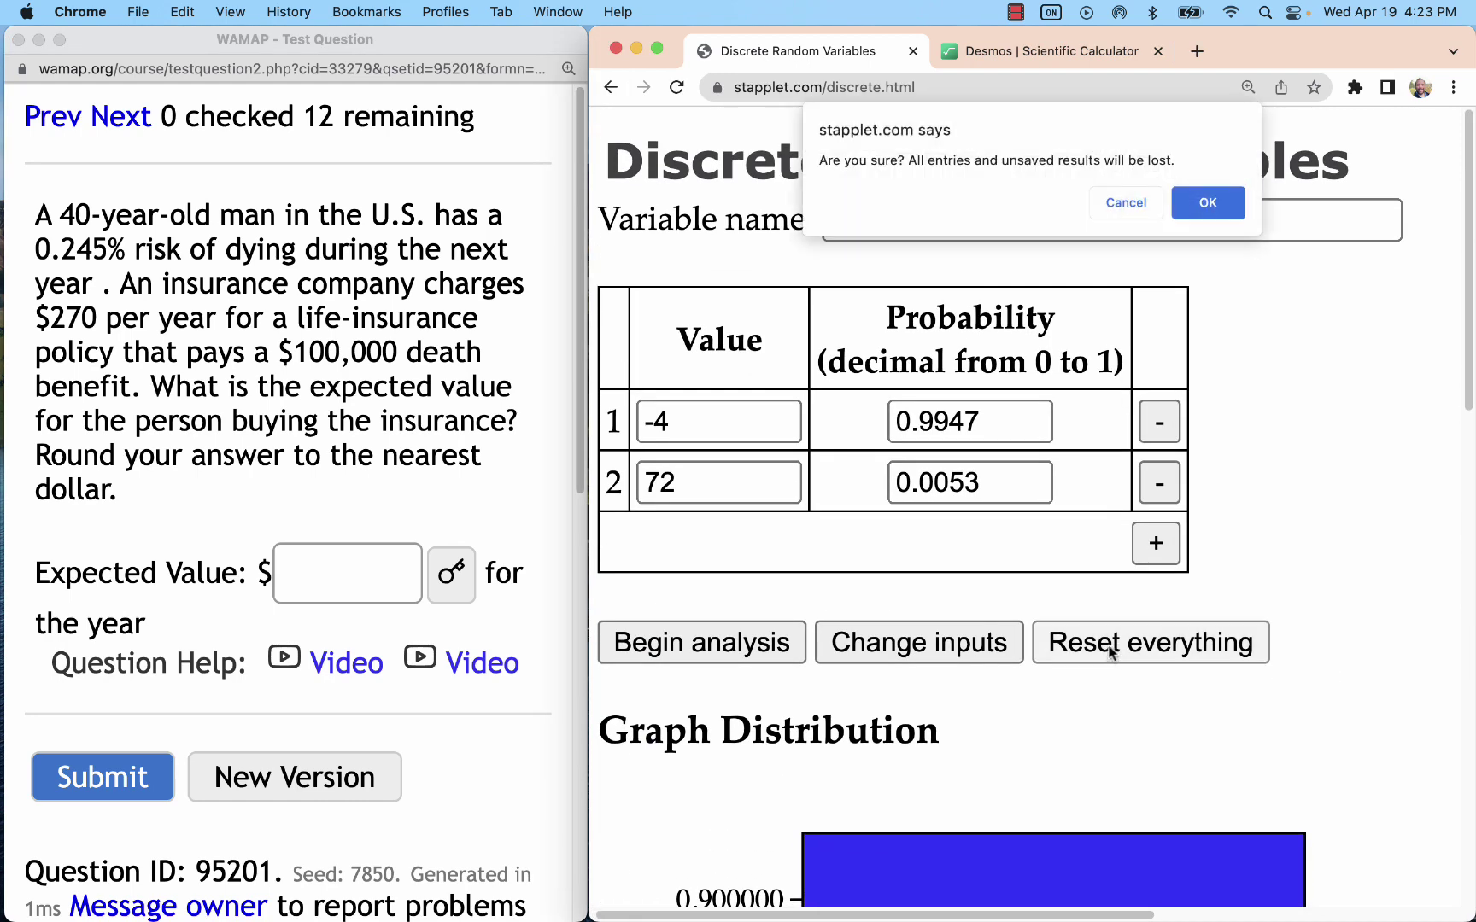
pyautogui.click(1179, 203)
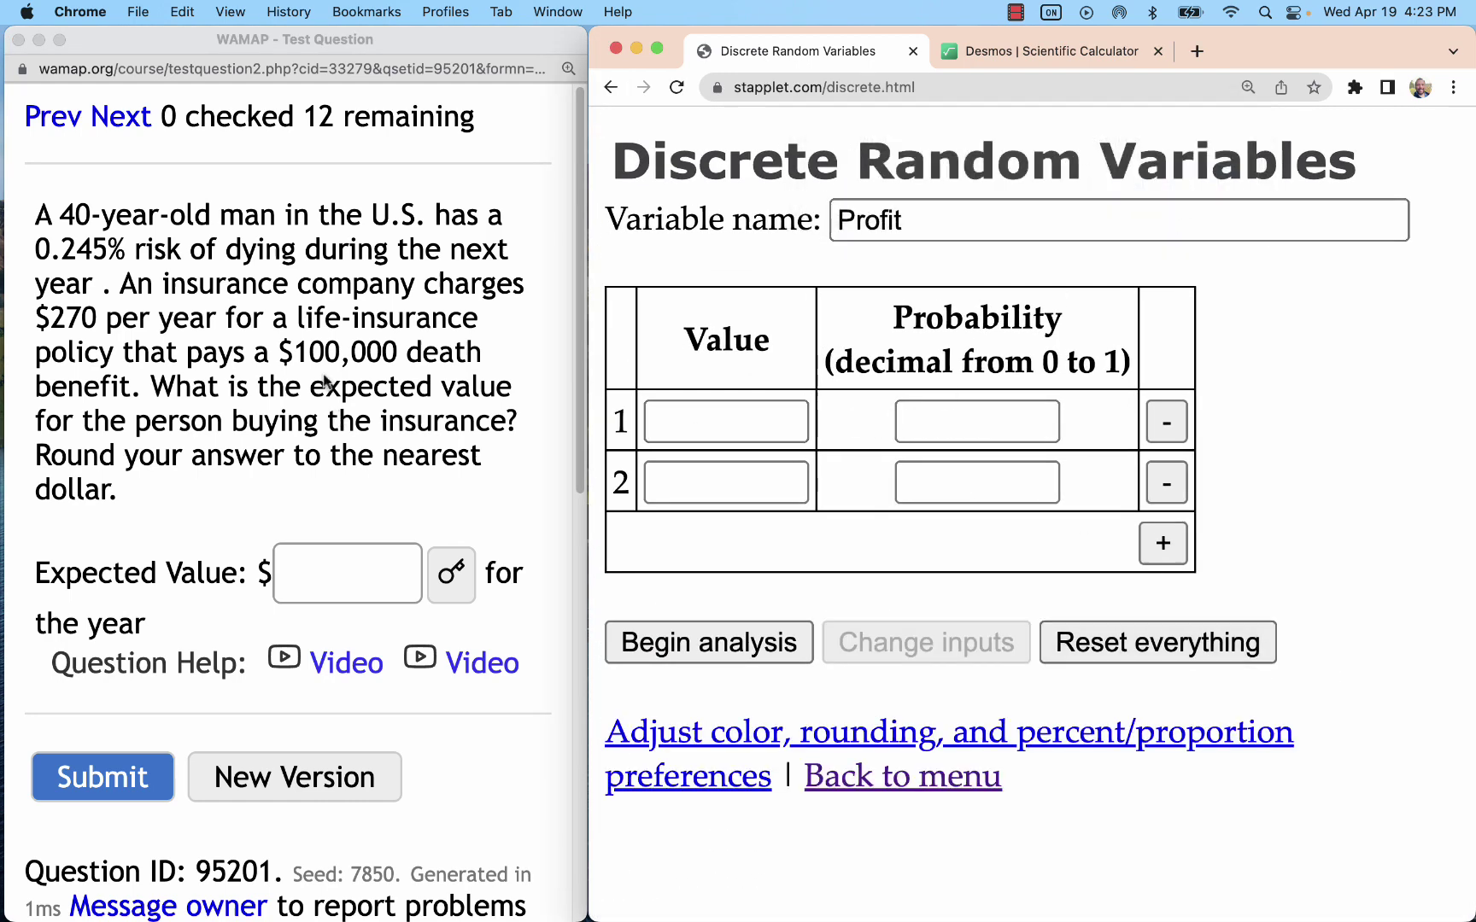
pyautogui.scroll(-1, 267, 354)
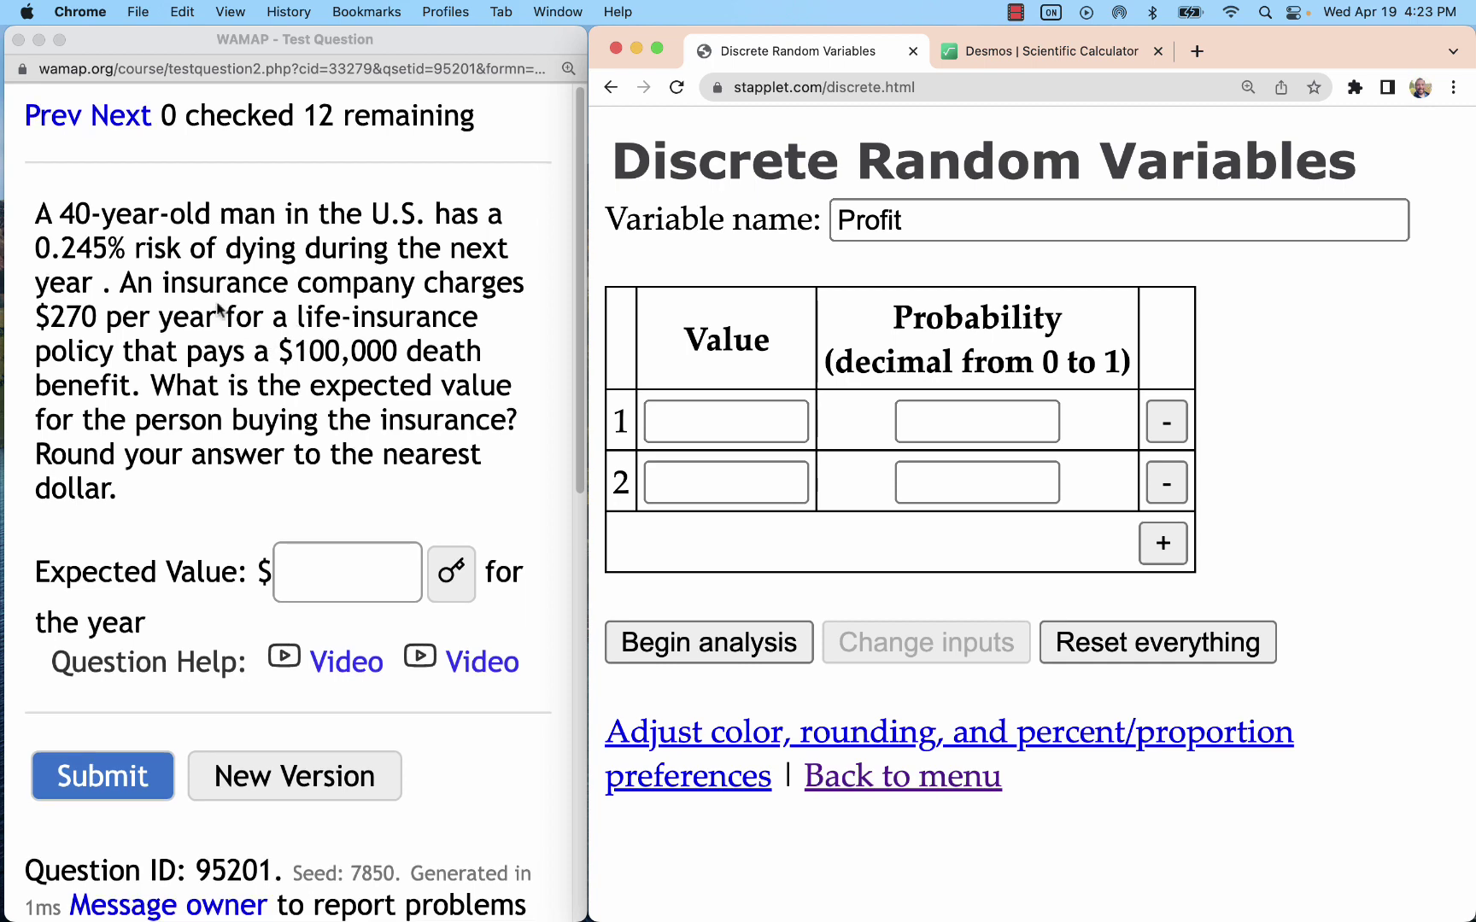
pyautogui.scroll(-1, 190, 376)
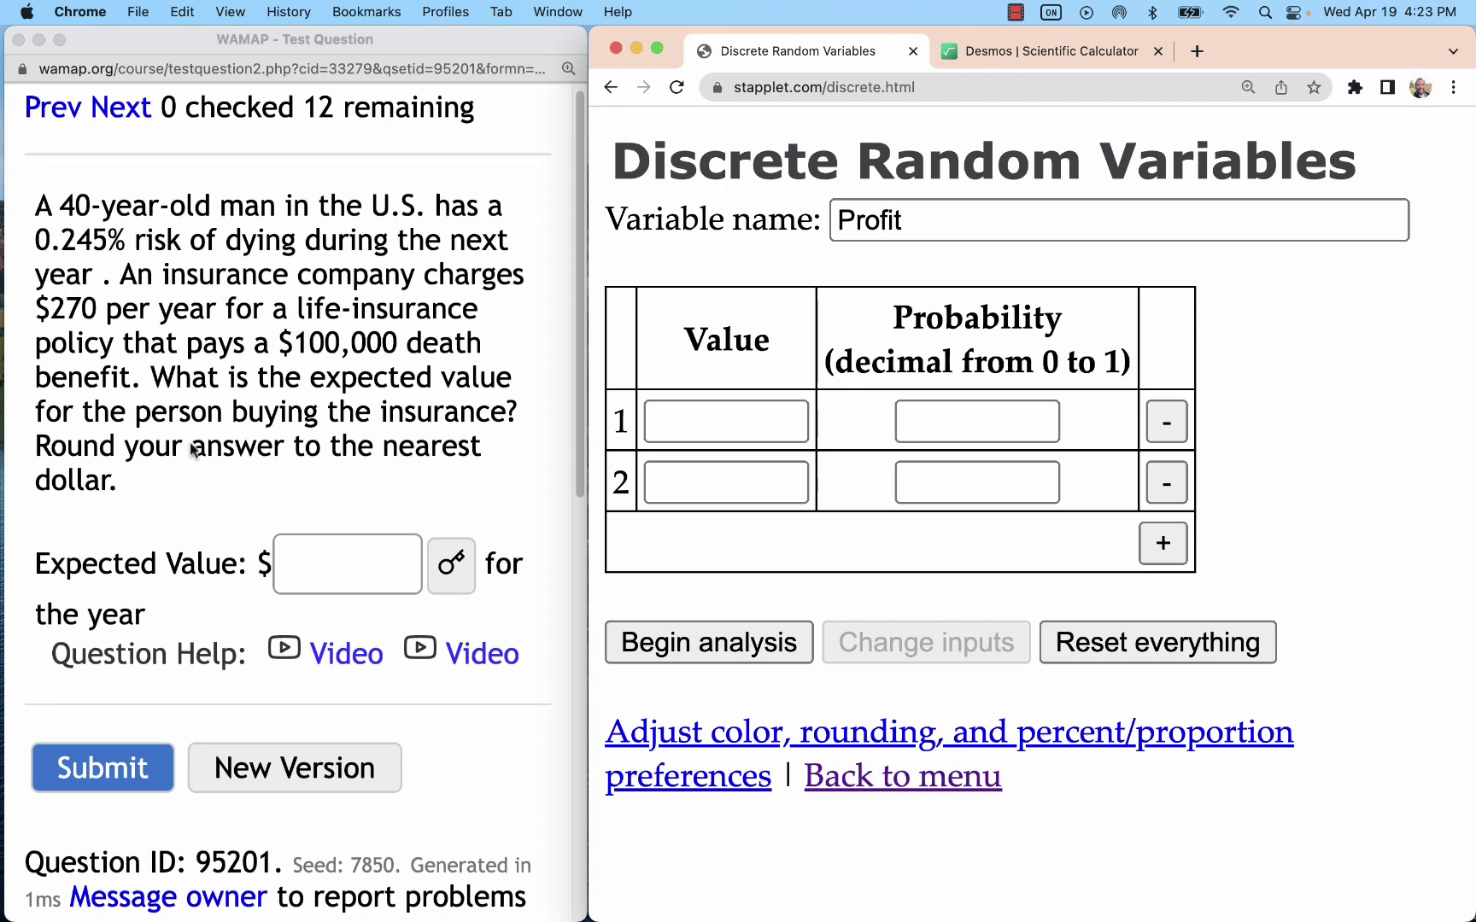
pyautogui.click(149, 413)
pyautogui.moveTo(135, 412); pyautogui.dragTo(504, 413)
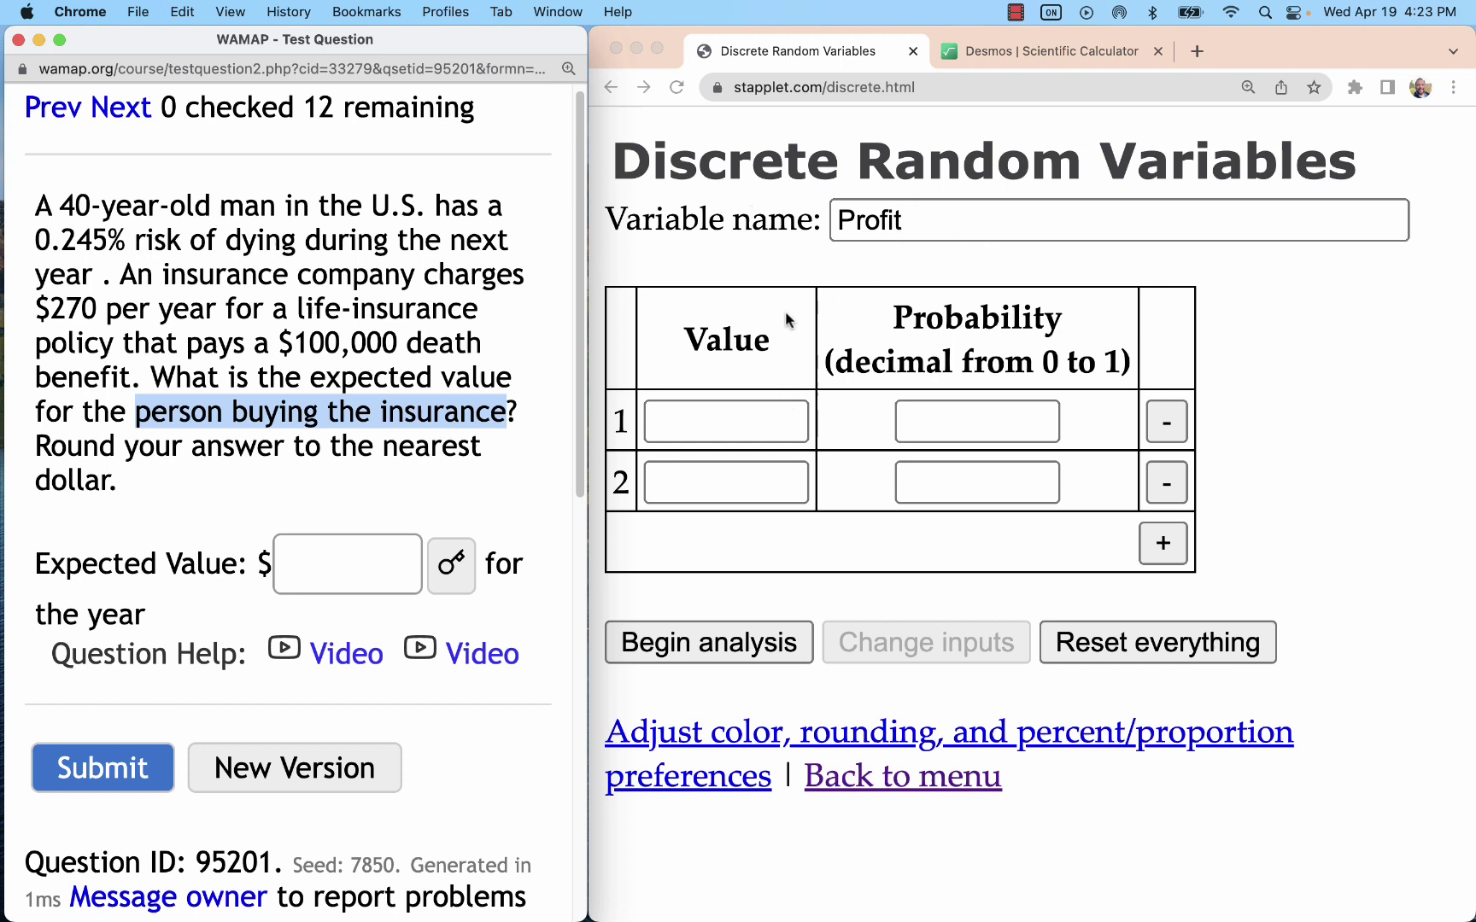
pyautogui.click(728, 425)
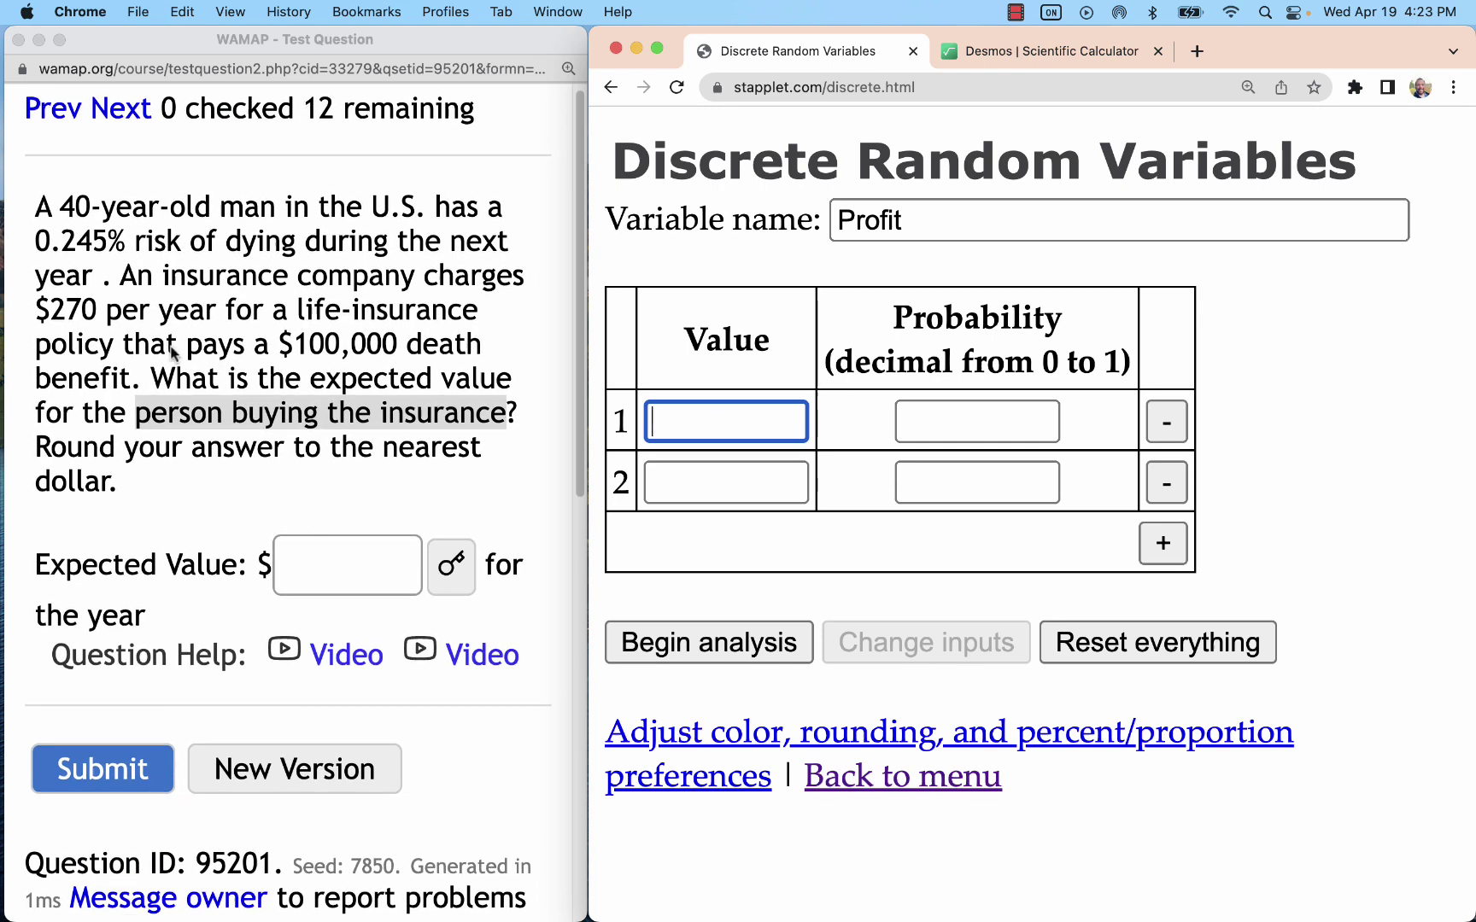
pyautogui.scroll(1, 171, 346)
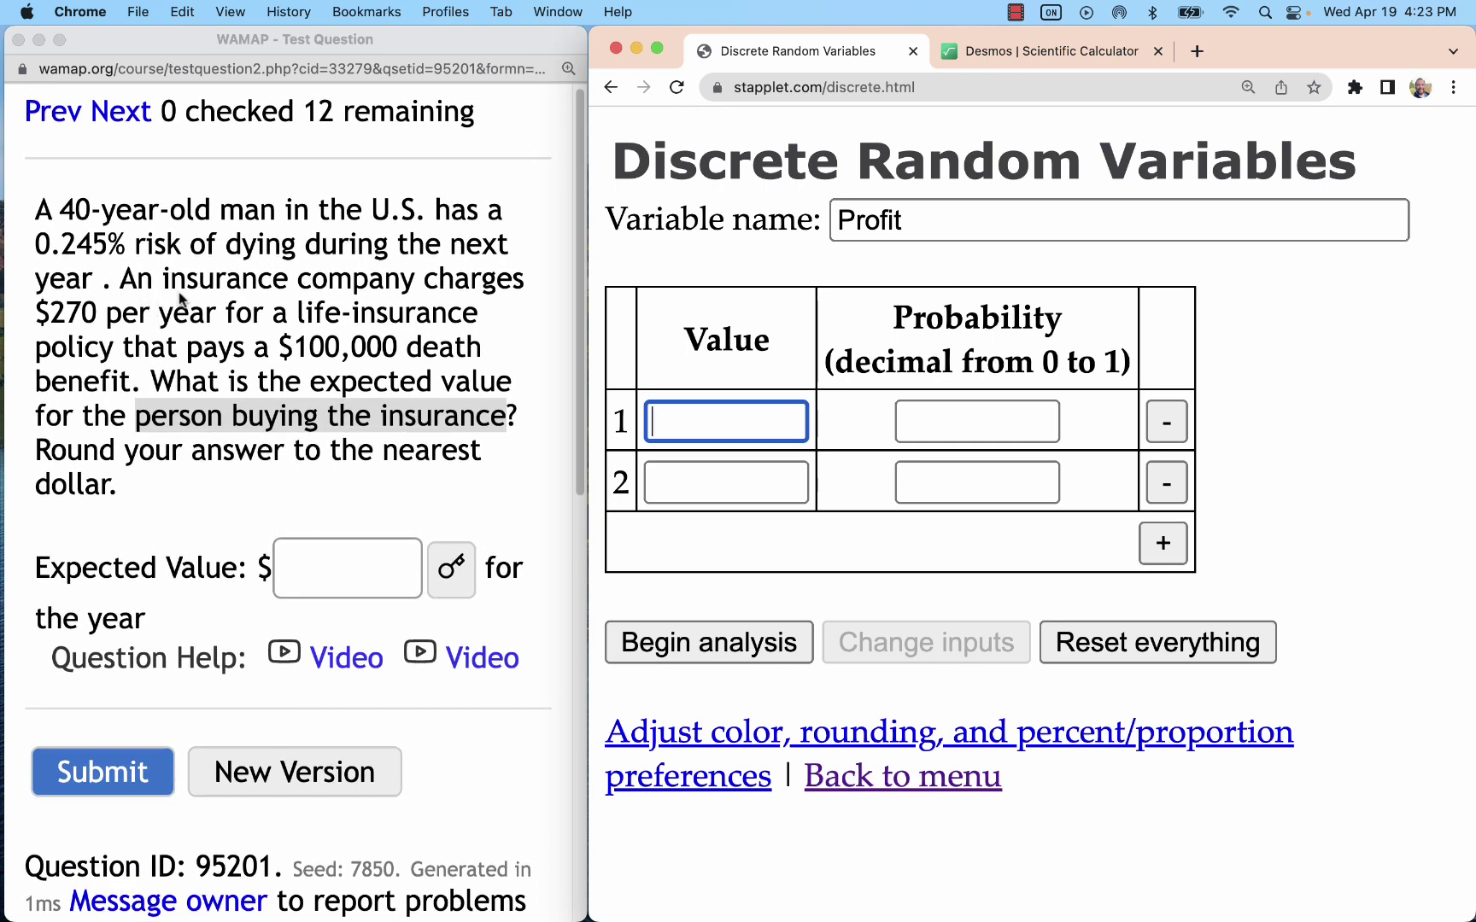
pyautogui.click(120, 245)
pyautogui.click(135, 309)
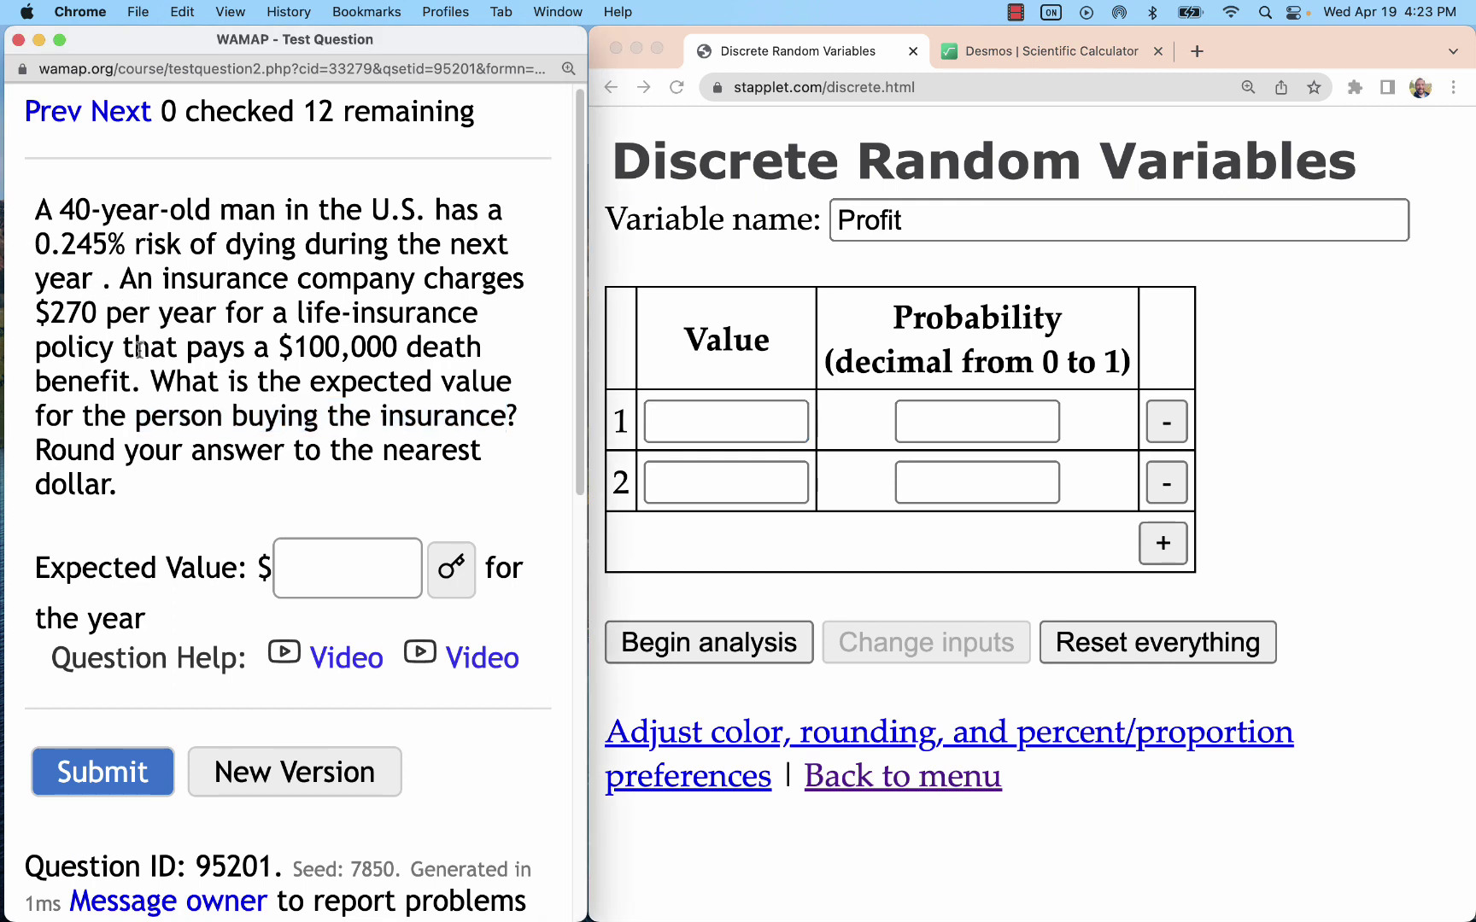
pyautogui.scroll(1, 107, 346)
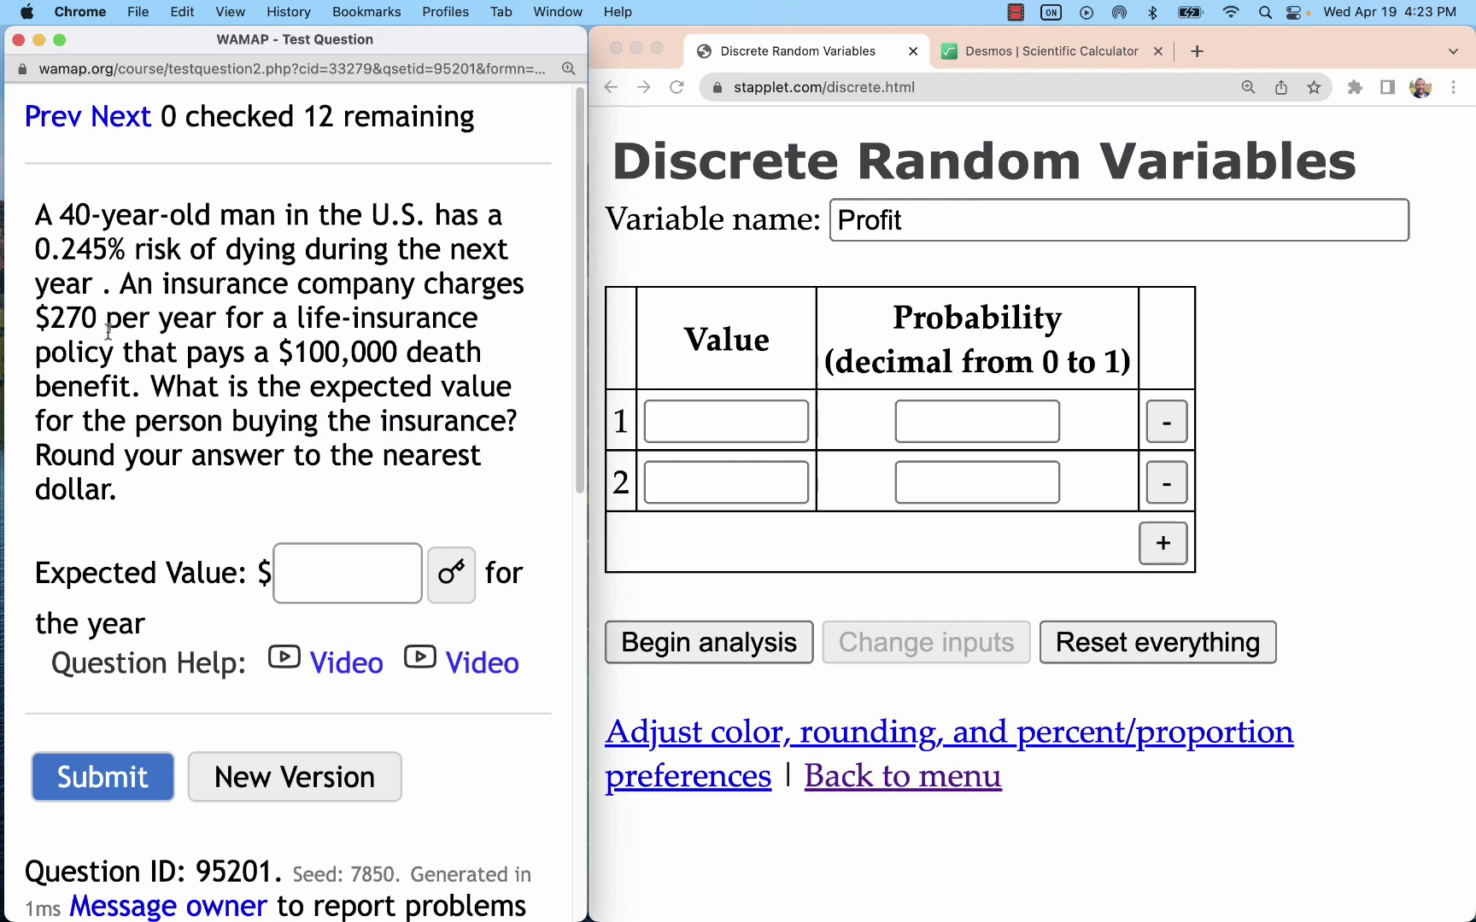
pyautogui.scroll(-1, 341, 368)
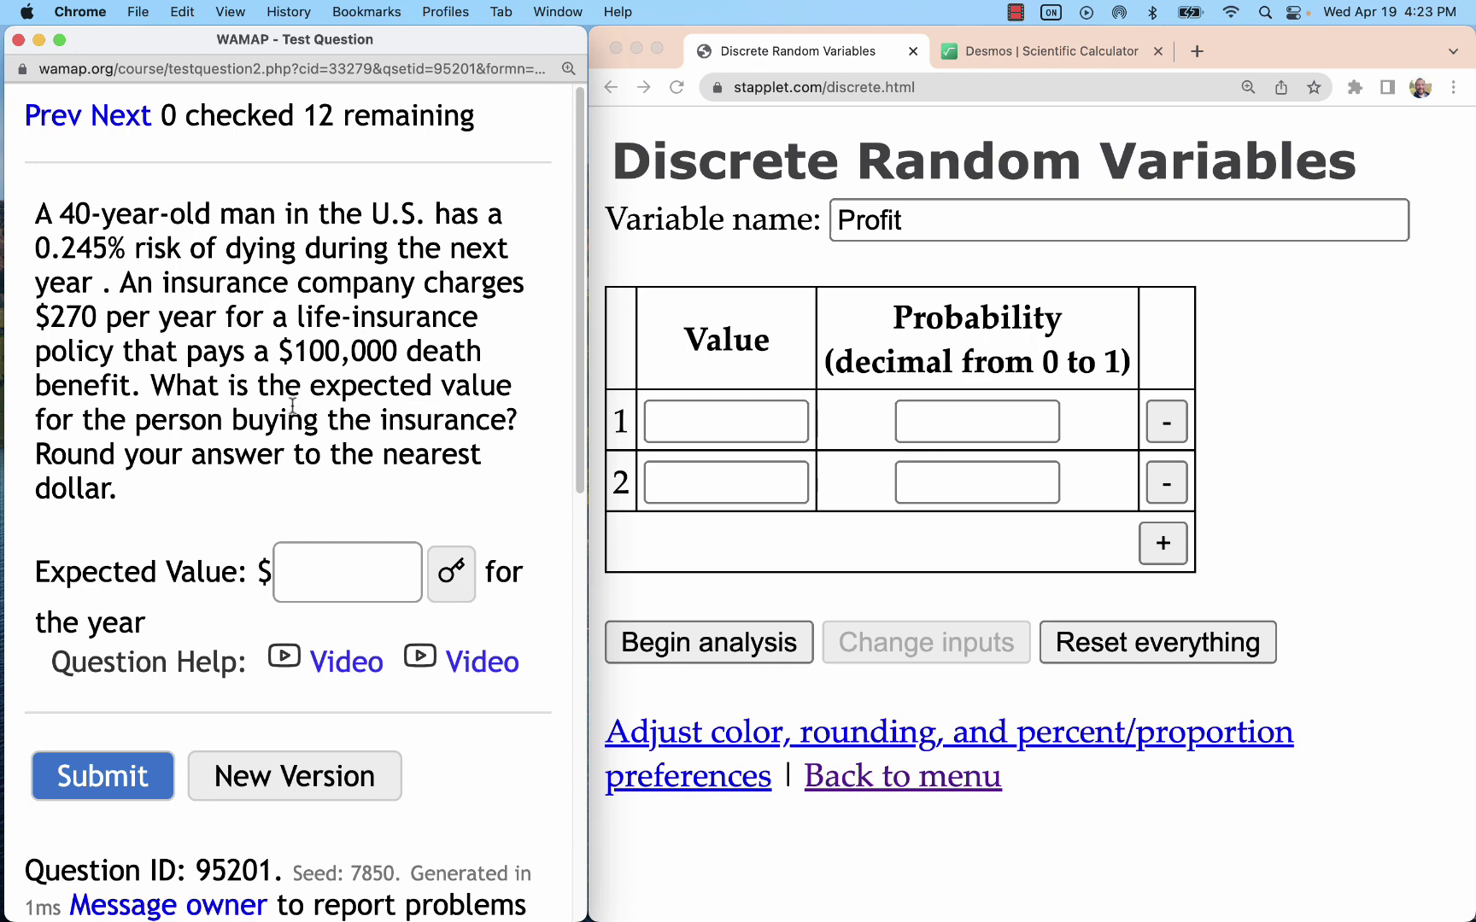
pyautogui.moveTo(125, 247); pyautogui.dragTo(34, 247)
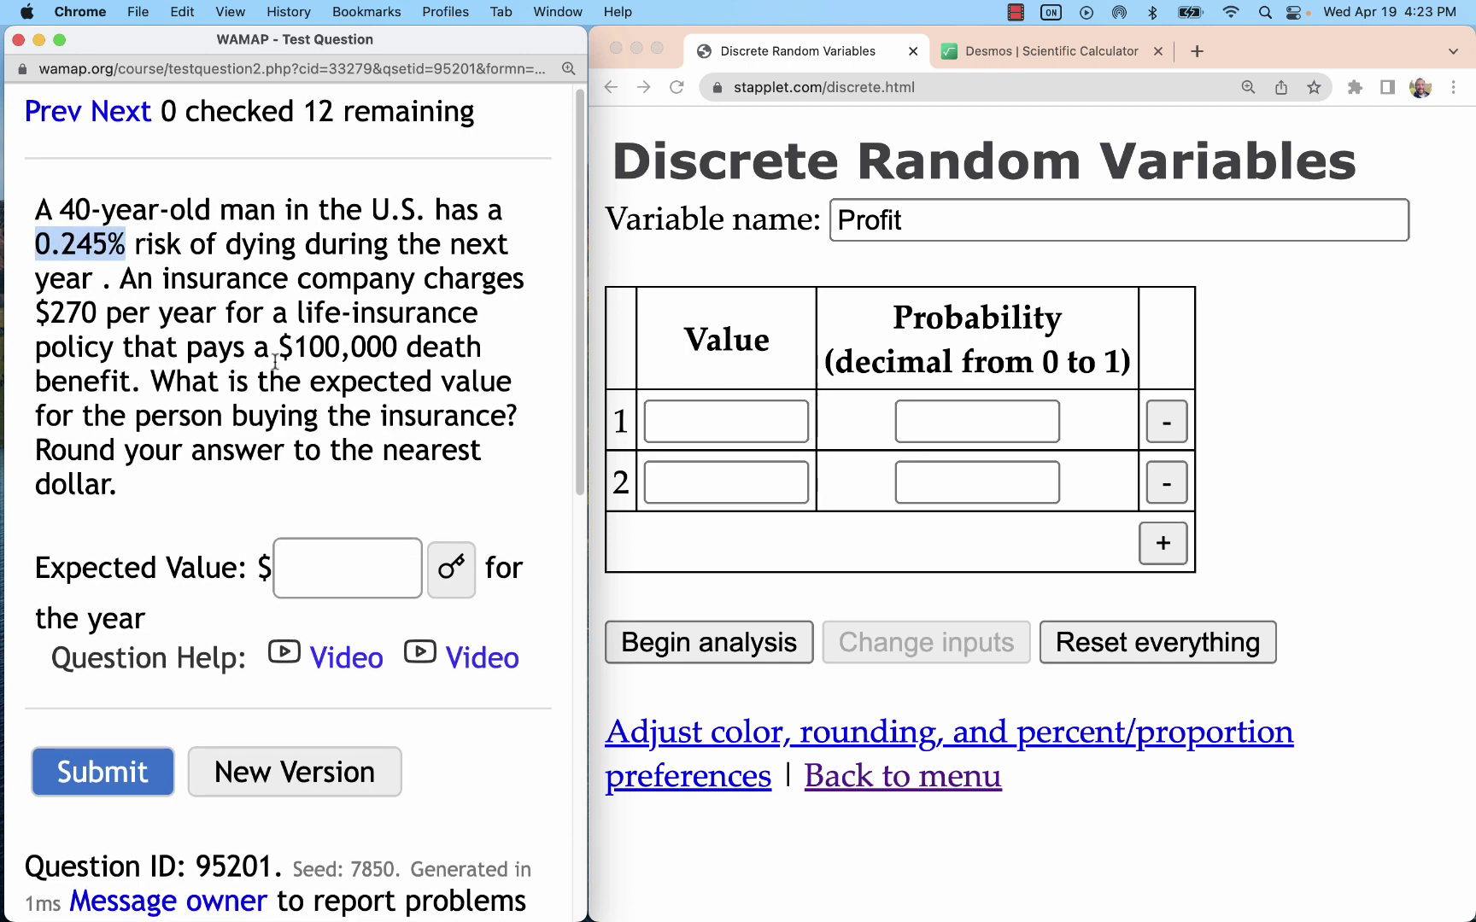
pyautogui.moveTo(281, 348); pyautogui.dragTo(396, 350)
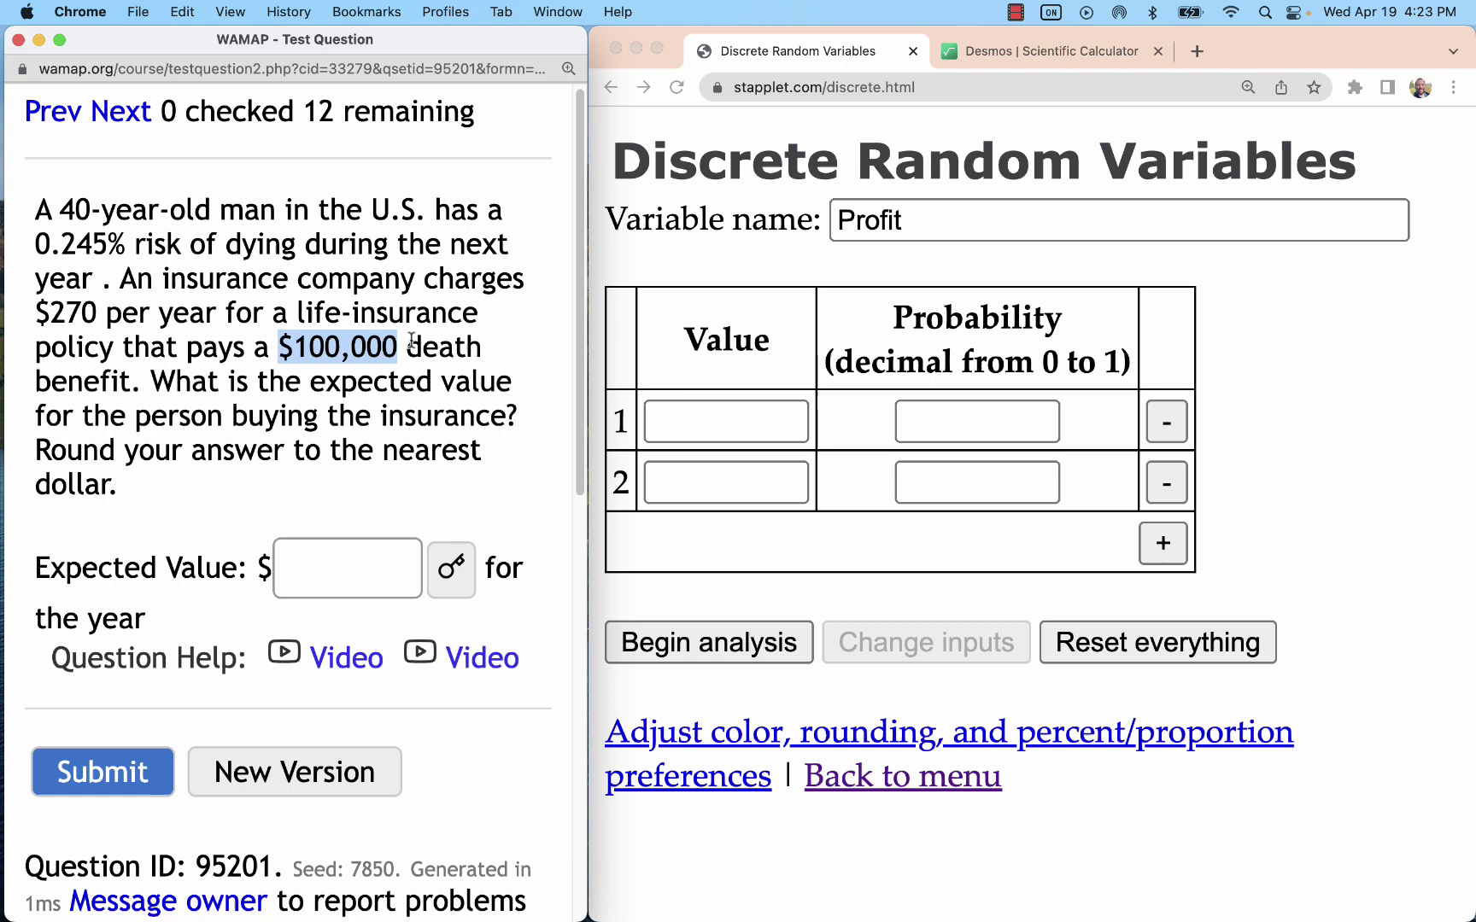
# Step: Enter profit values -270 and 99730, computing 100000 − 270 in Desmos
pyautogui.click(708, 428)
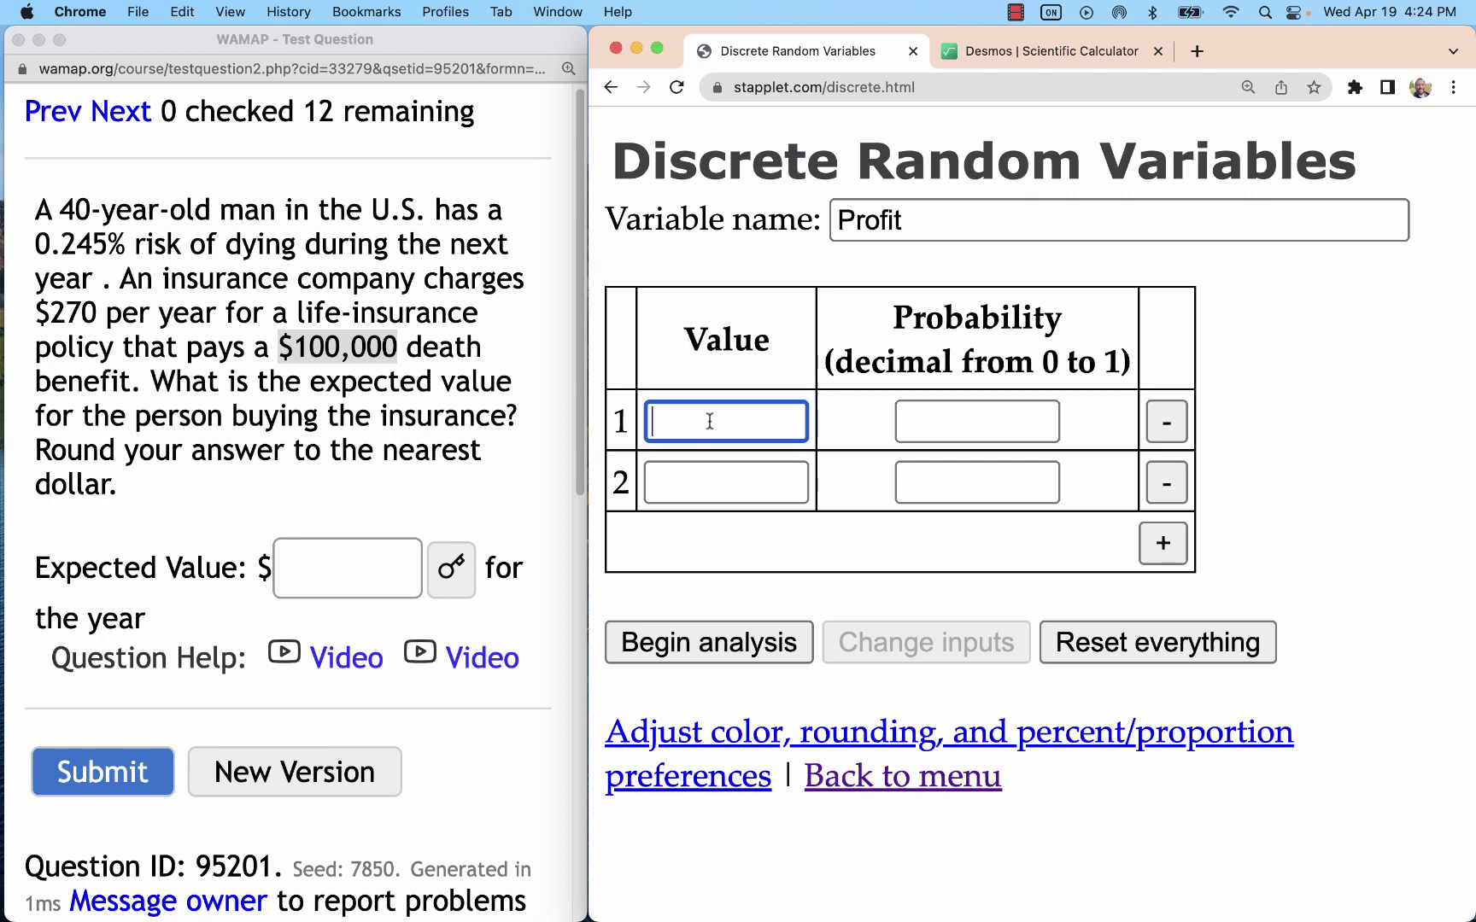
pyautogui.write('-270')
pyautogui.click(747, 485)
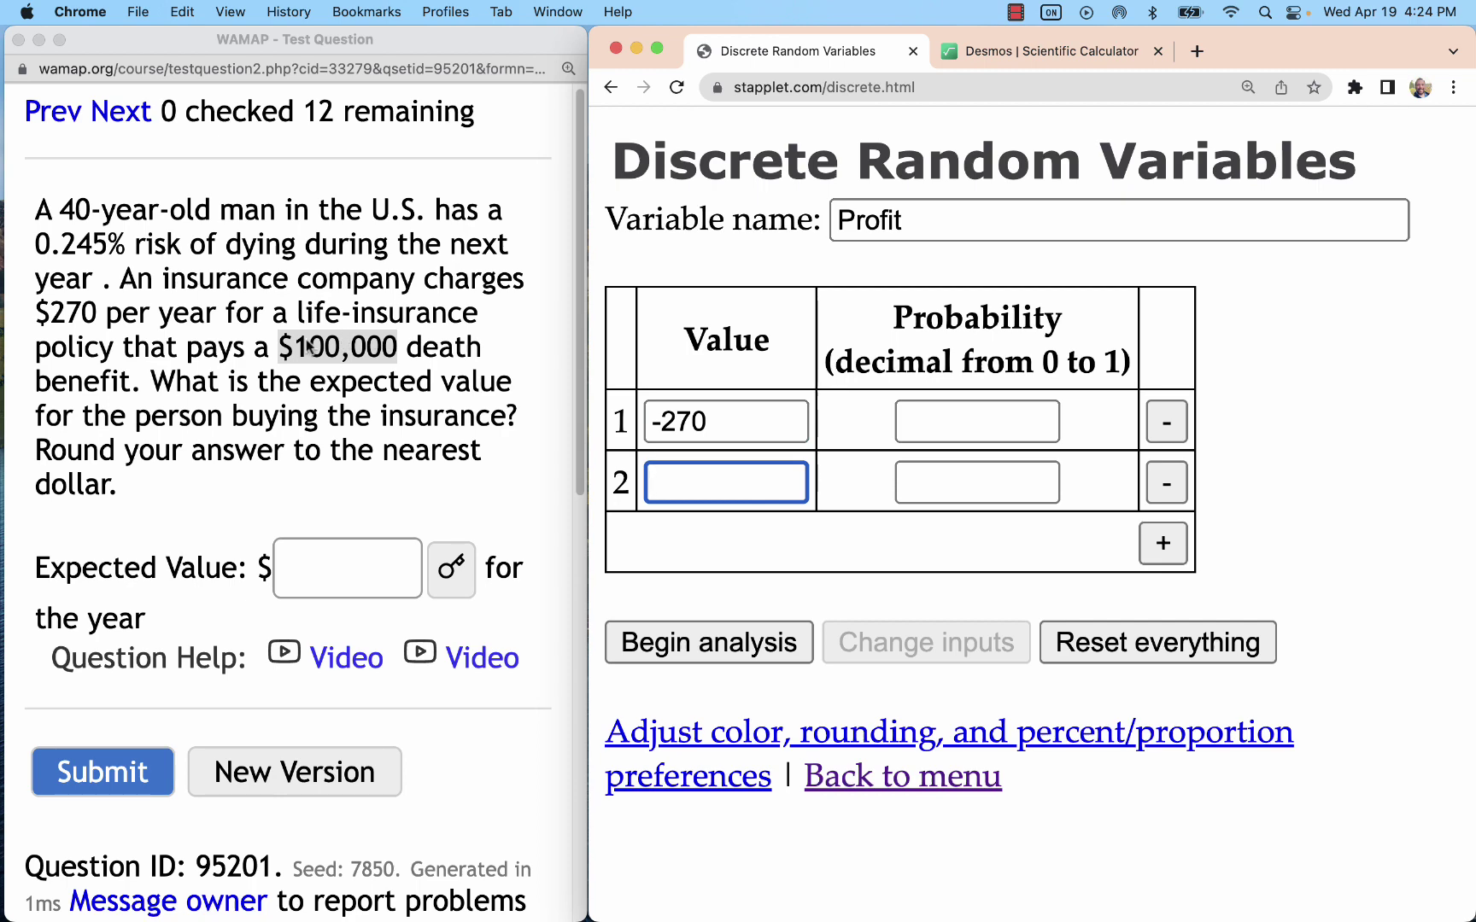
pyautogui.click(1020, 54)
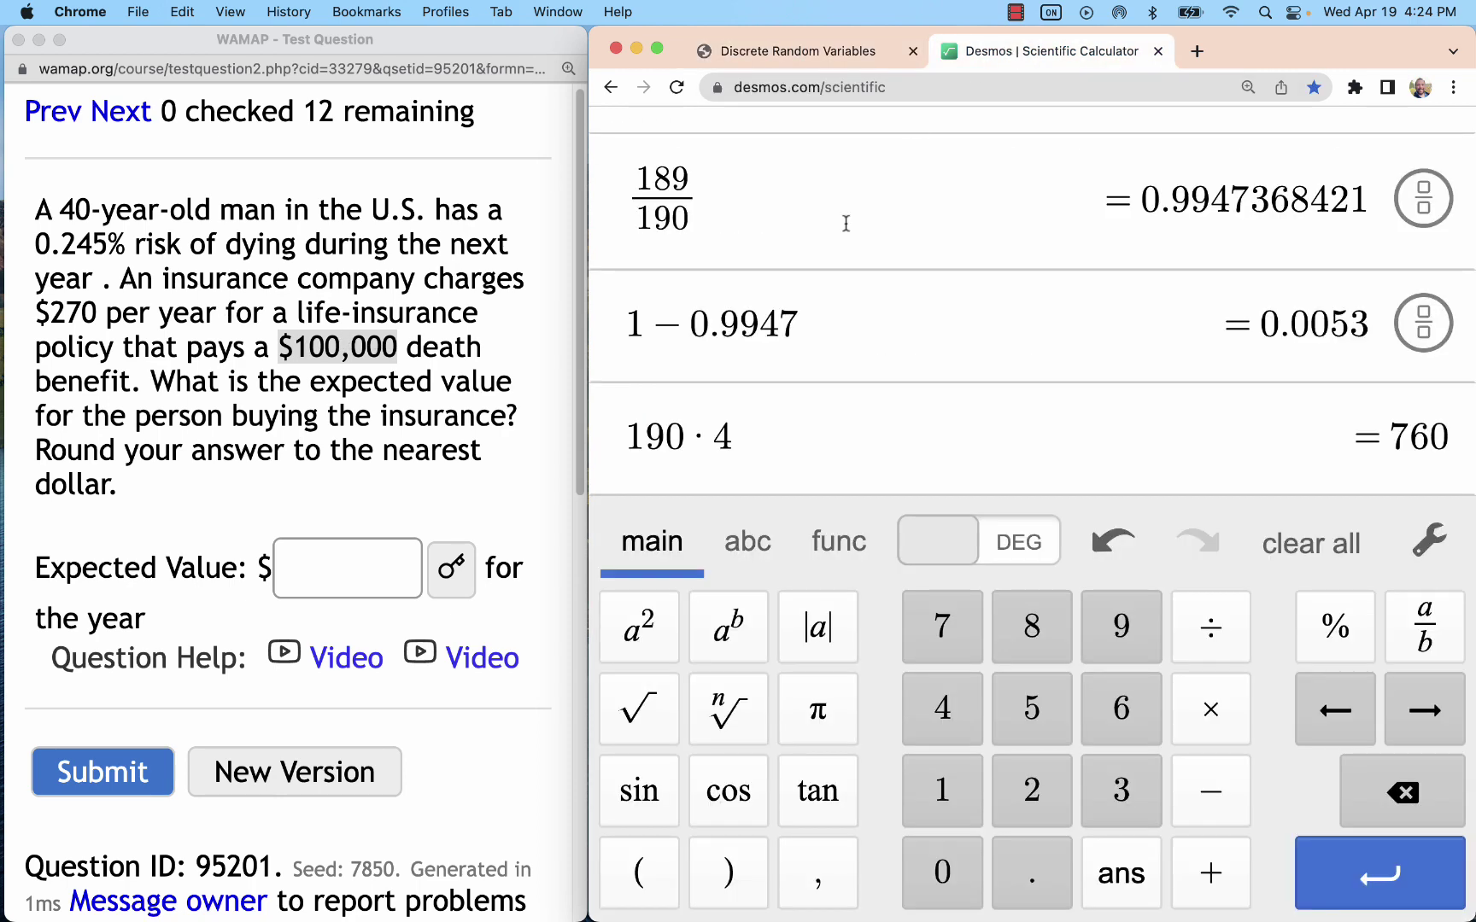
pyautogui.click(760, 435)
pyautogui.press('Return')
pyautogui.write('100000-270')
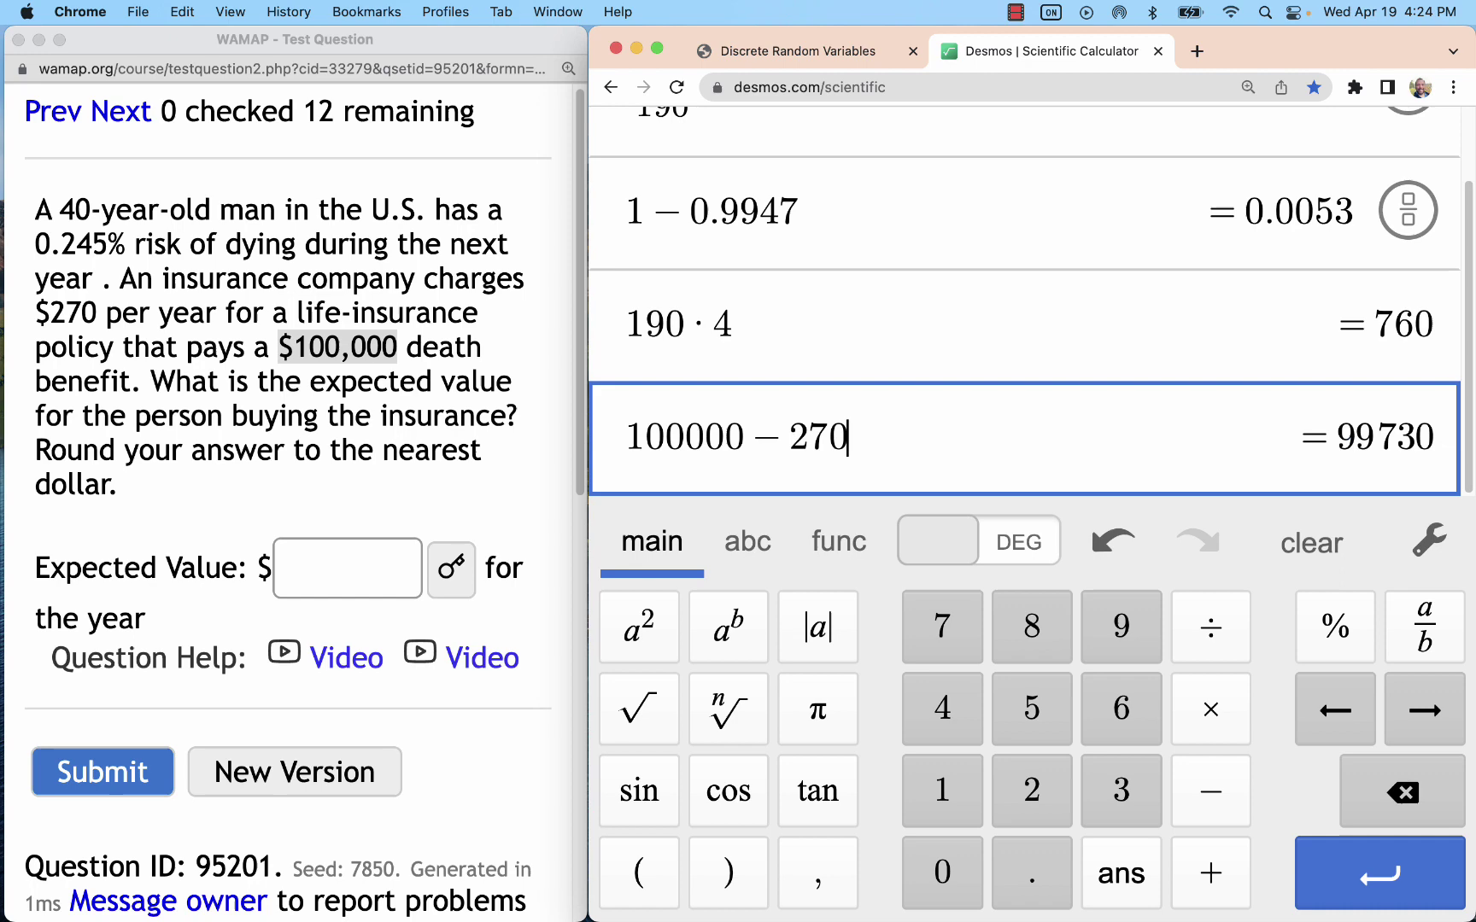
pyautogui.click(794, 53)
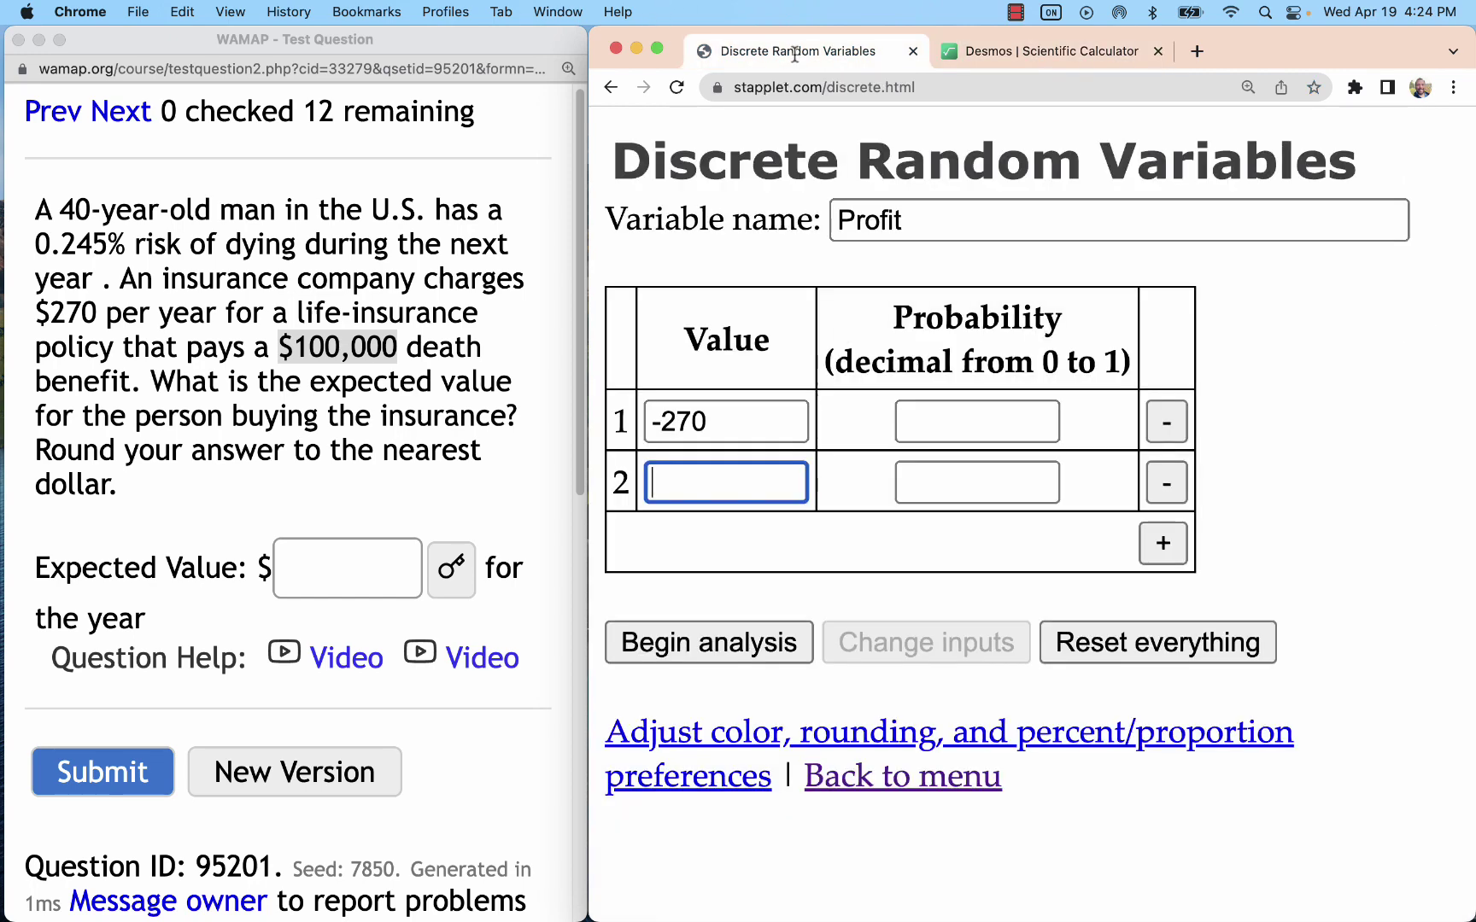
pyautogui.write('88730')
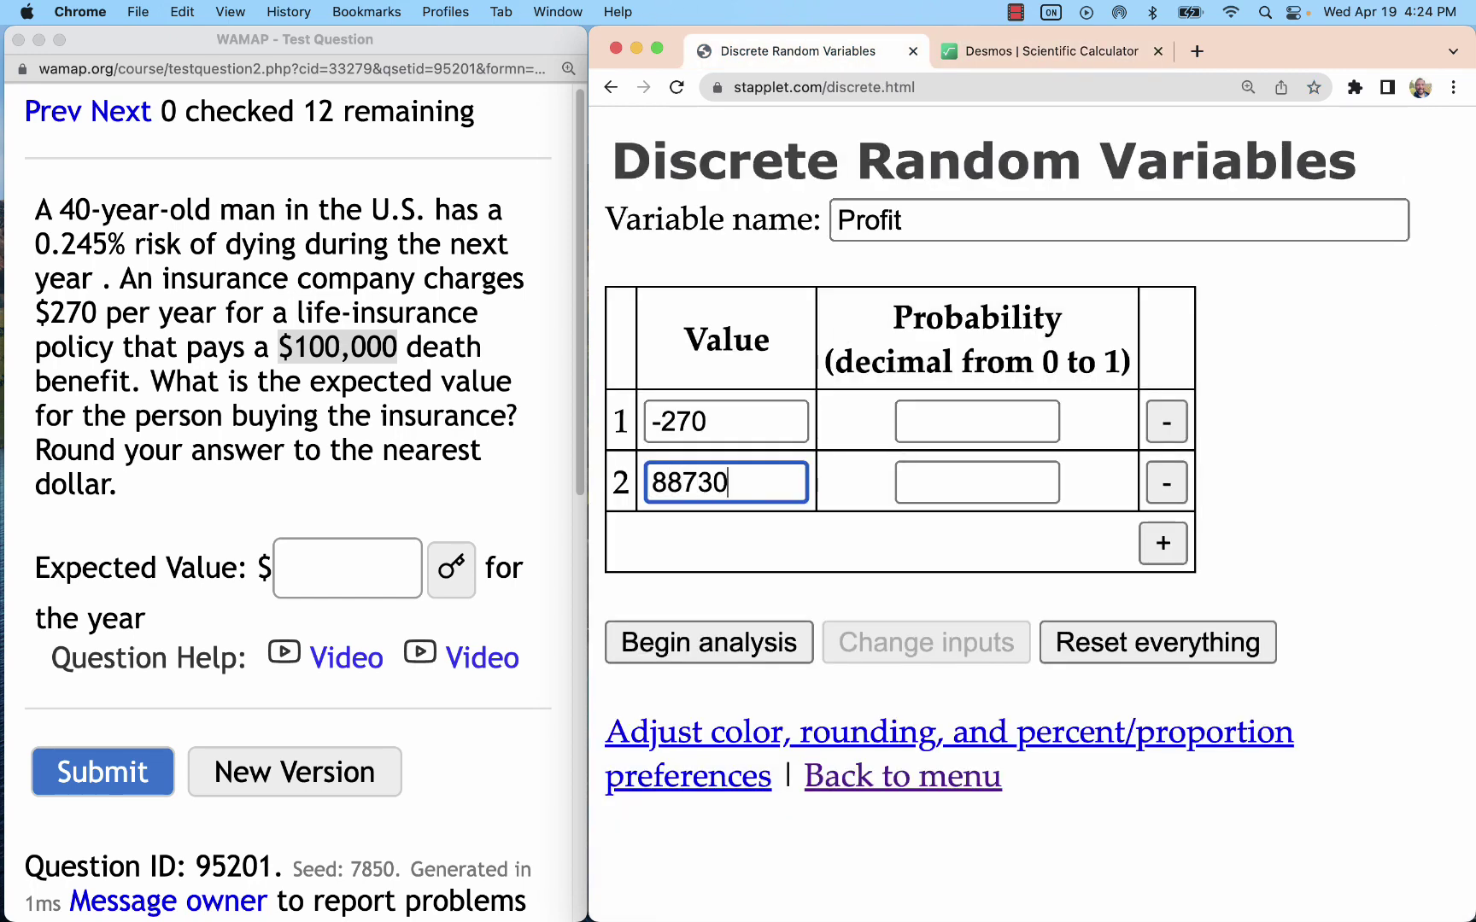
pyautogui.press('BackSpace')
pyautogui.press('BackSpace')
pyautogui.press('BackSpace')
pyautogui.press('BackSpace')
pyautogui.write('99730')
# Step: Give the second row's 99730 a probability of 0.00245
pyautogui.click(912, 415)
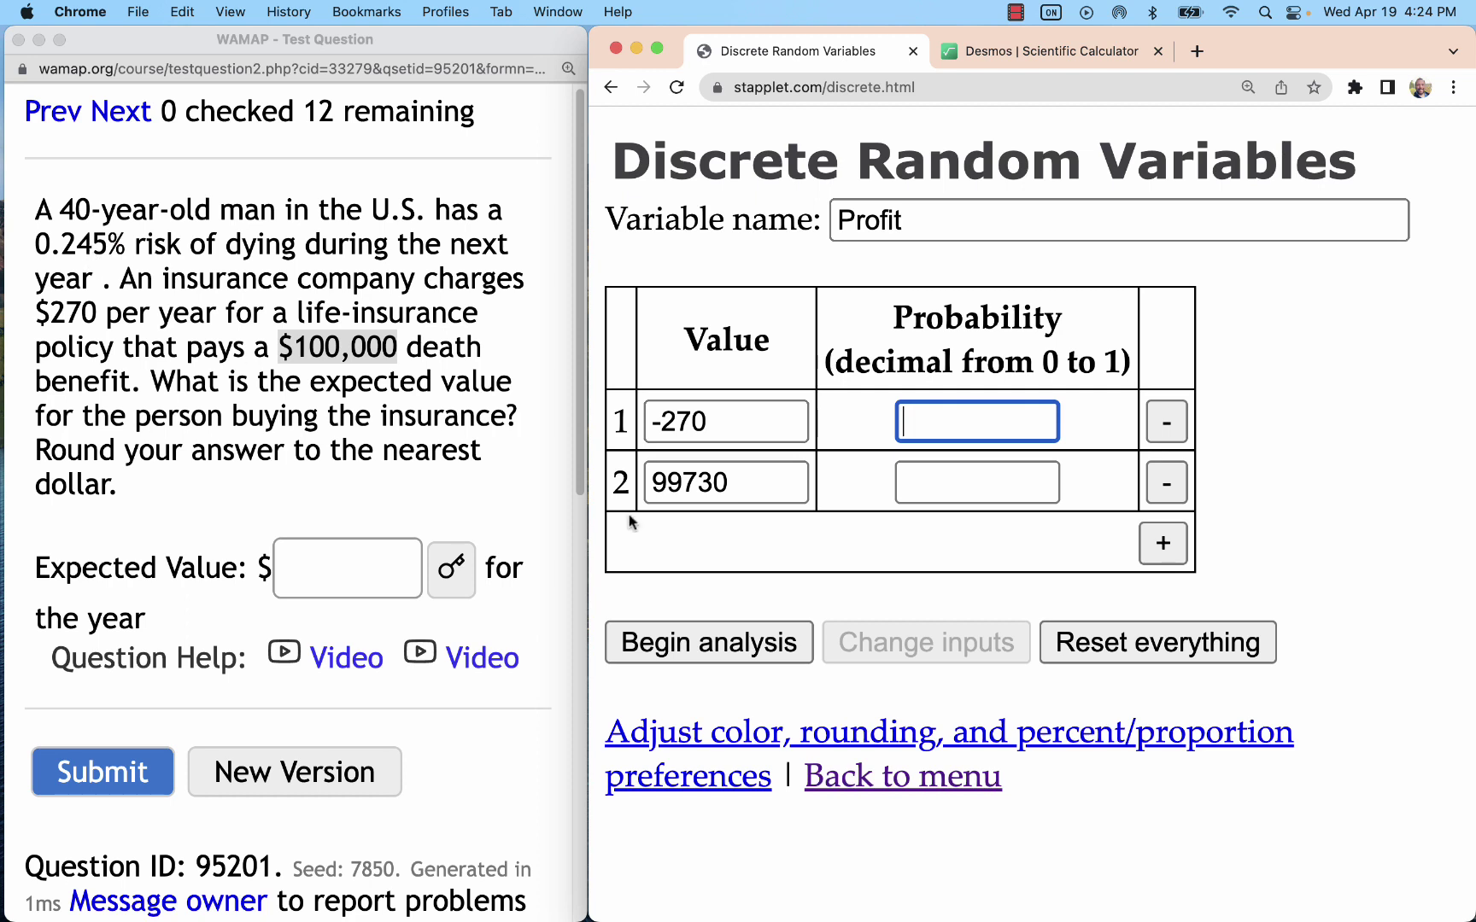
pyautogui.click(945, 478)
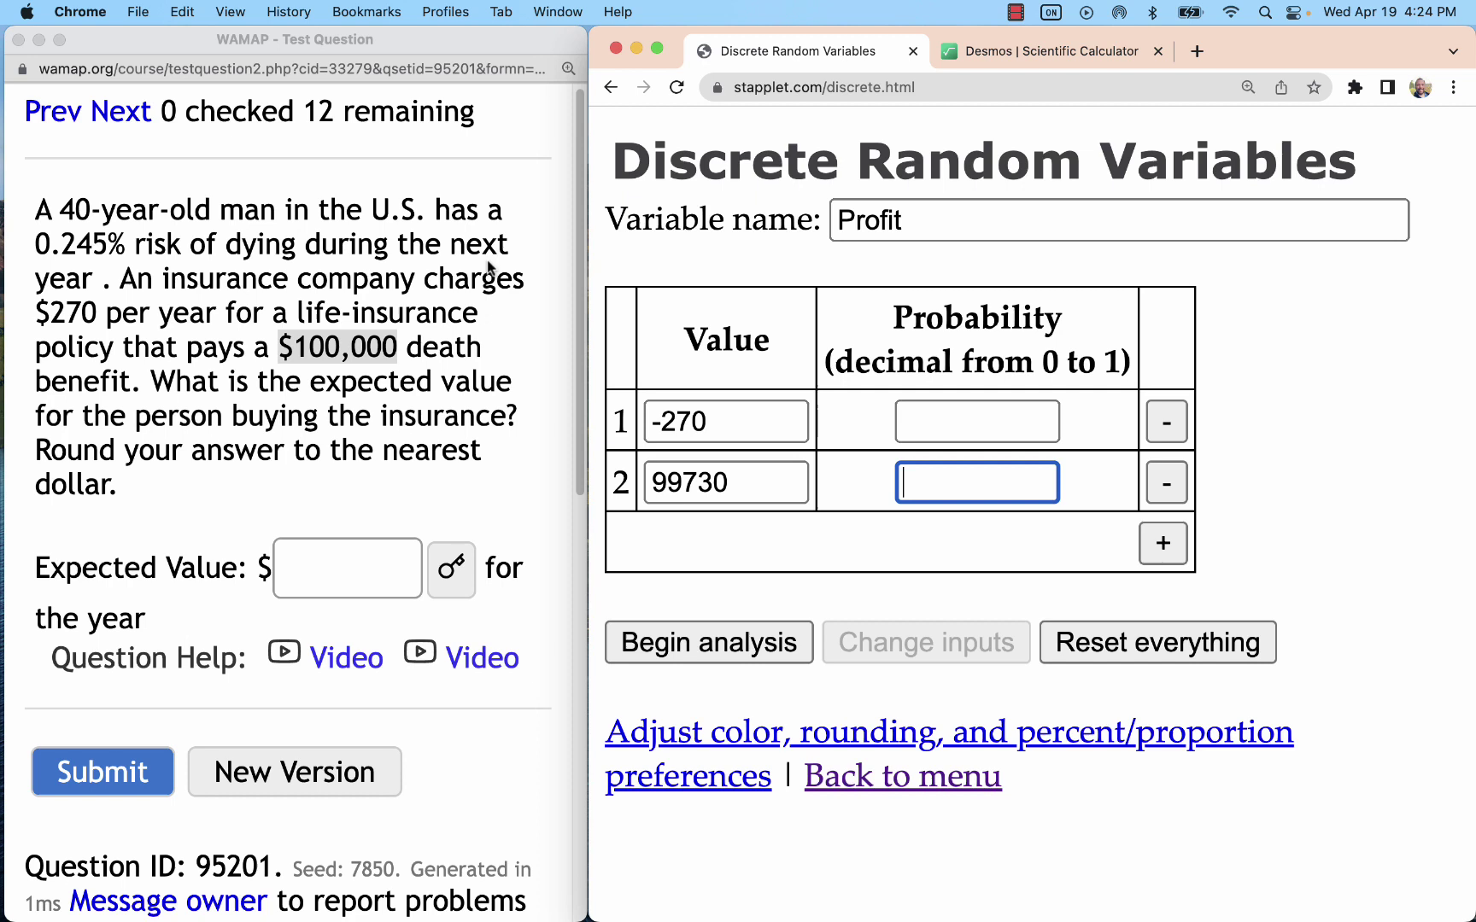
pyautogui.write('0.00245')
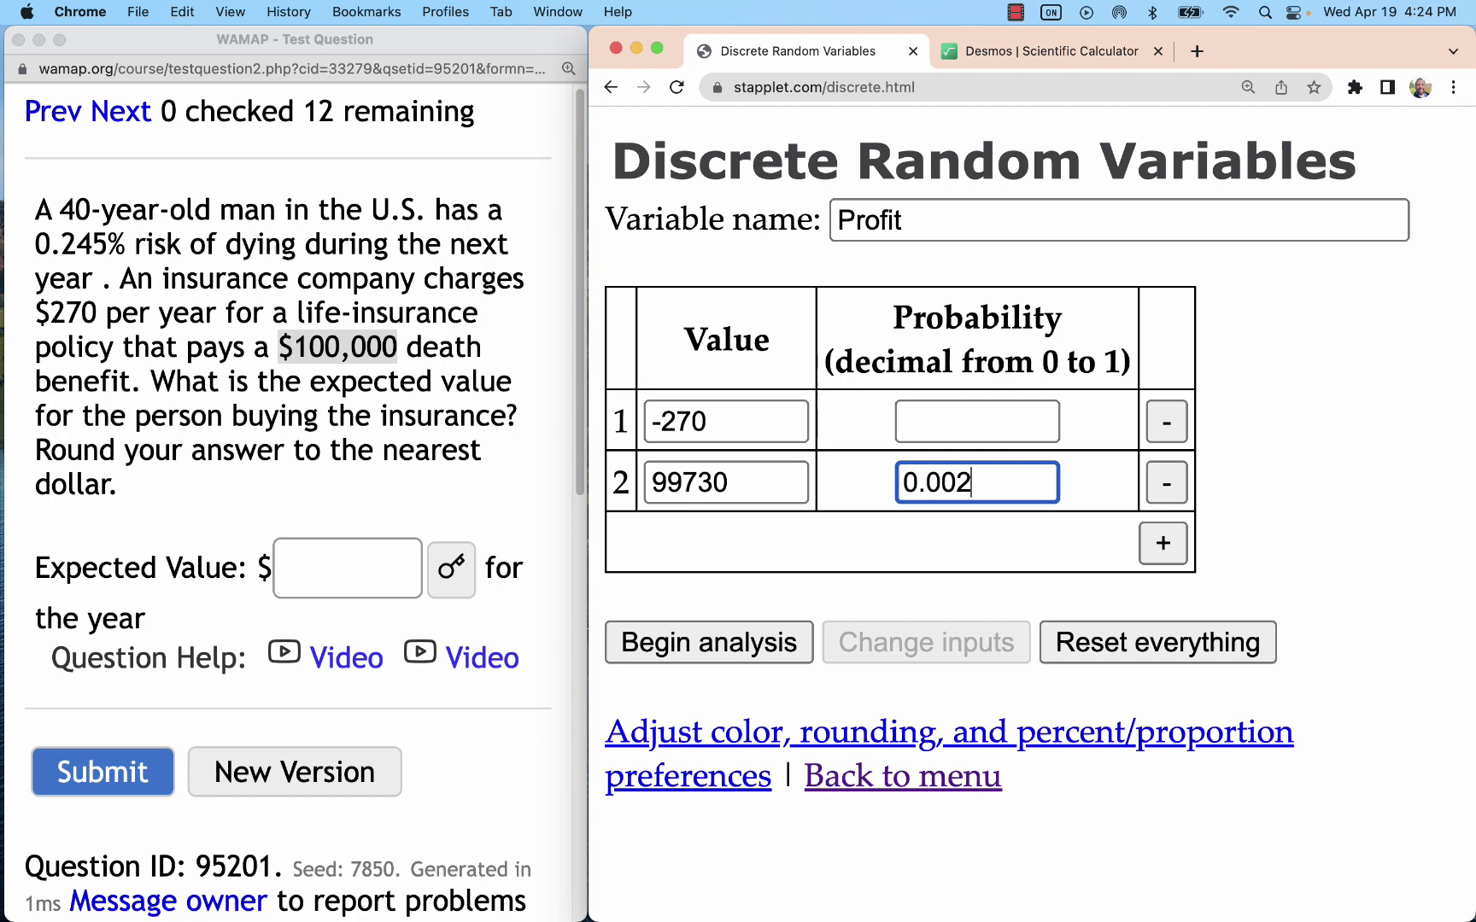
# Step: Compute 1 − 0.00245 = 0.99755 in Desmos and copy the result
pyautogui.click(947, 422)
pyautogui.moveTo(1018, 481); pyautogui.dragTo(856, 494)
pyautogui.press('super+c')
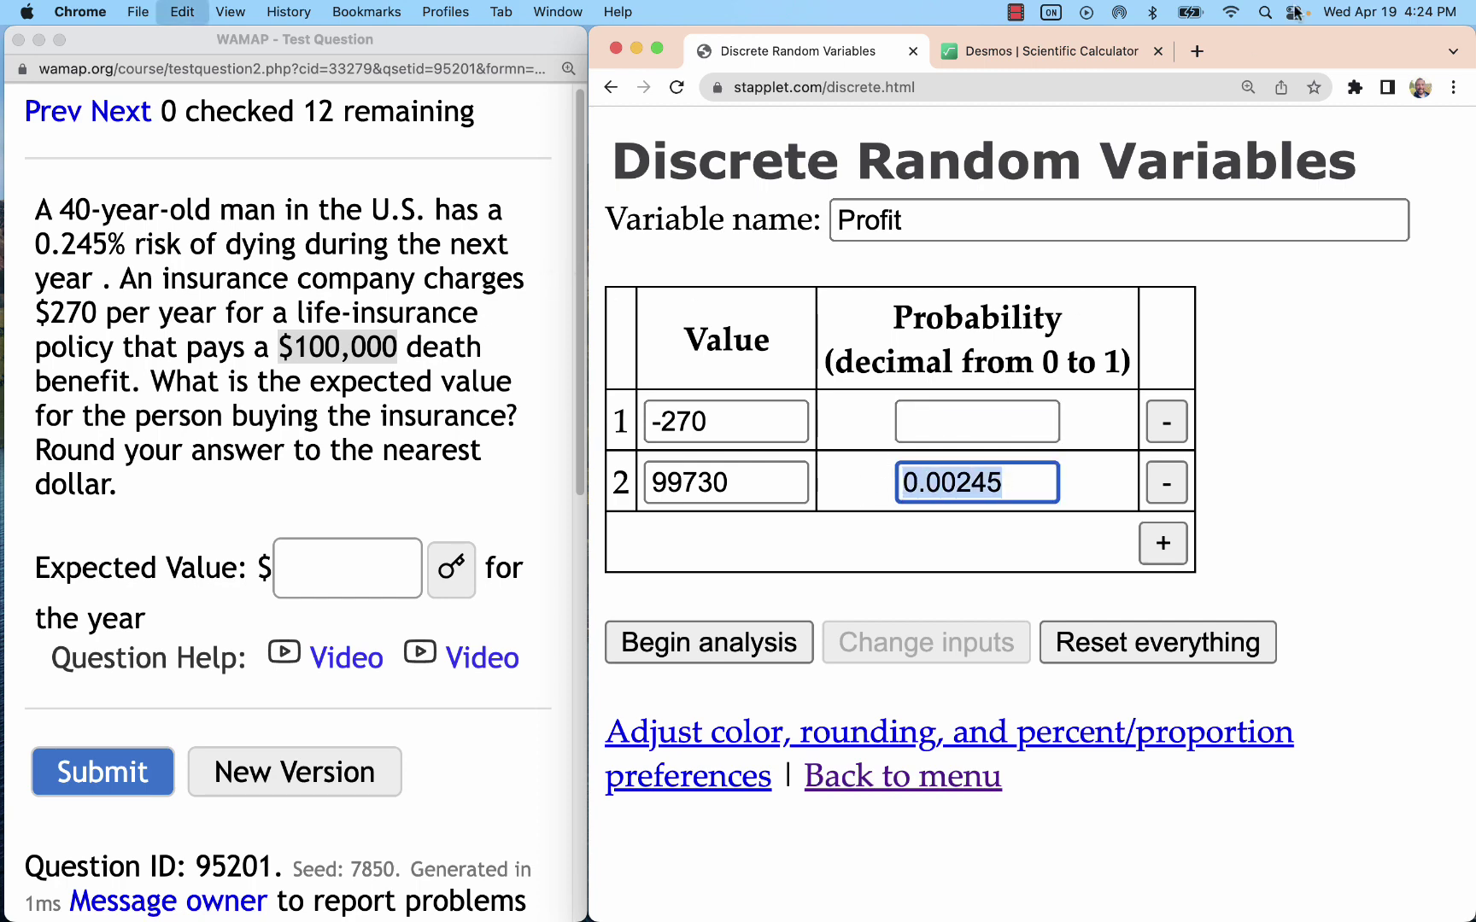
pyautogui.press('super+2')
pyautogui.press('Return')
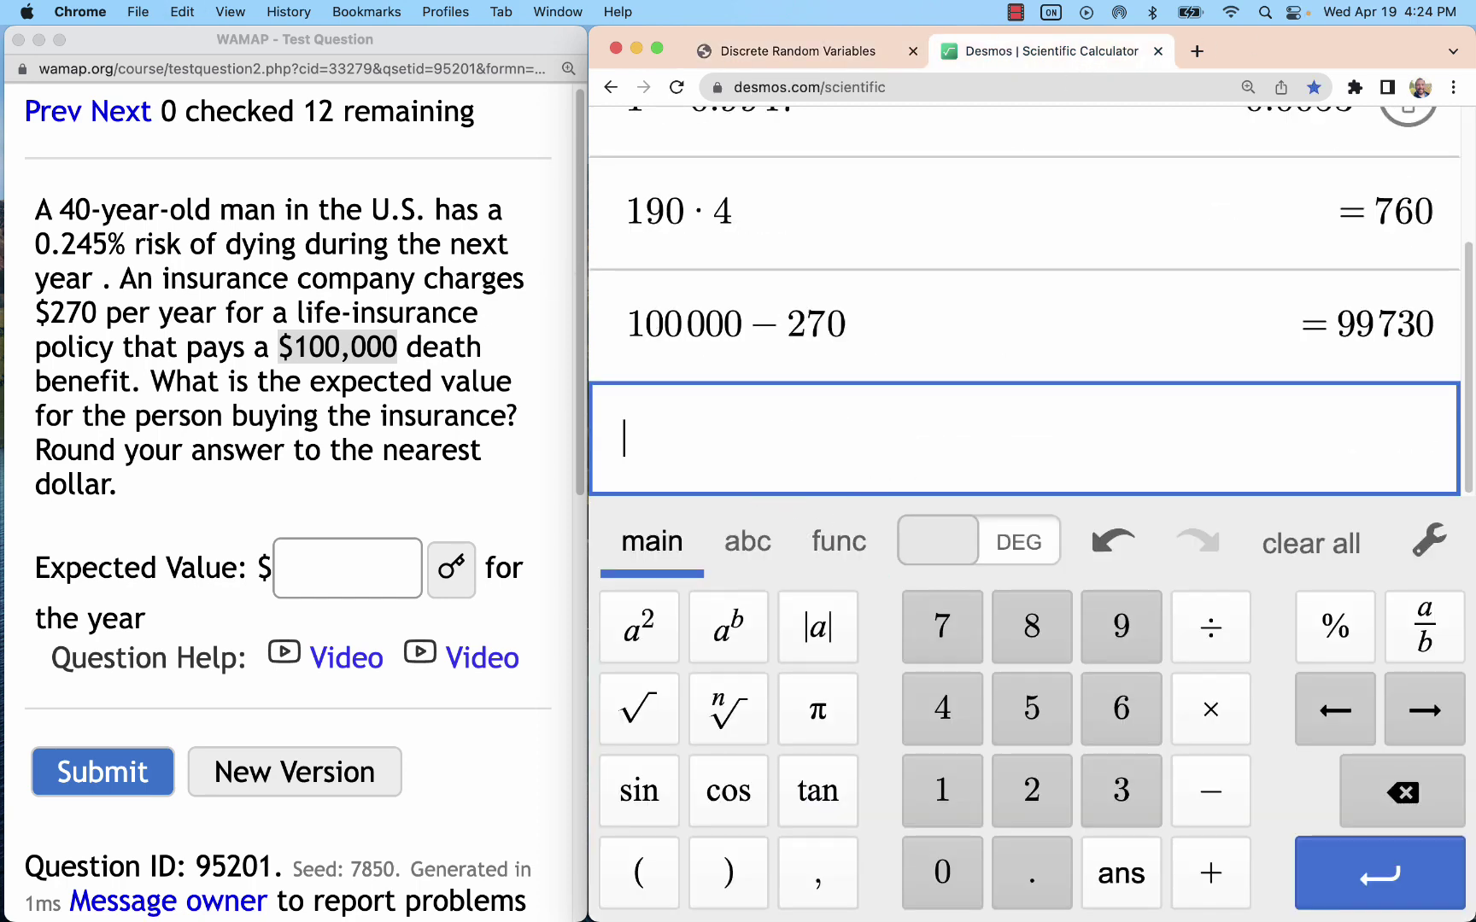
pyautogui.write('1-')
pyautogui.press('super+v')
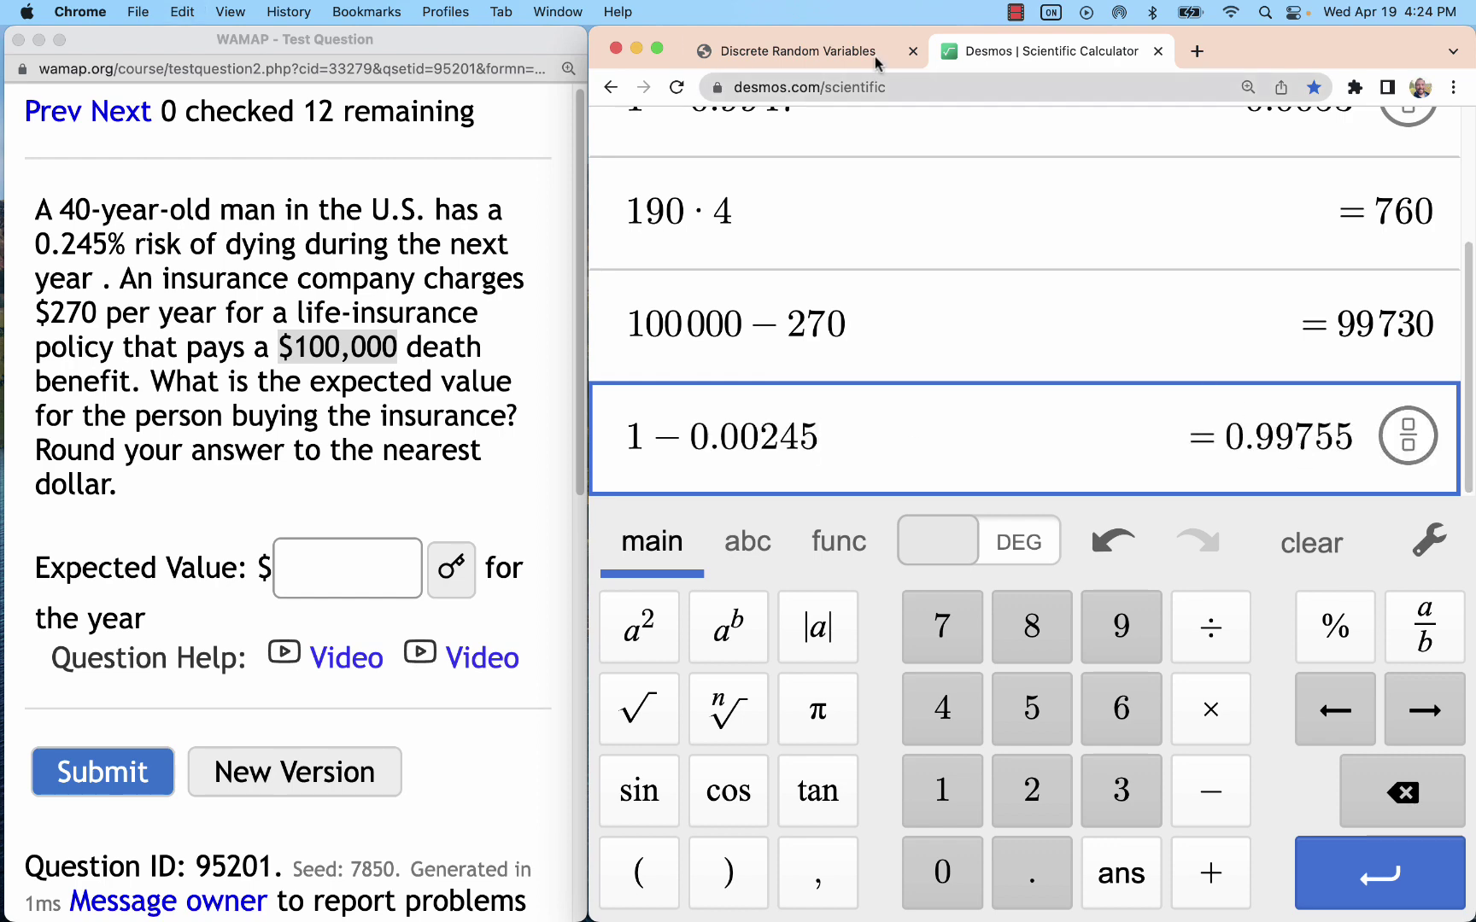
pyautogui.click(818, 50)
pyautogui.click(970, 56)
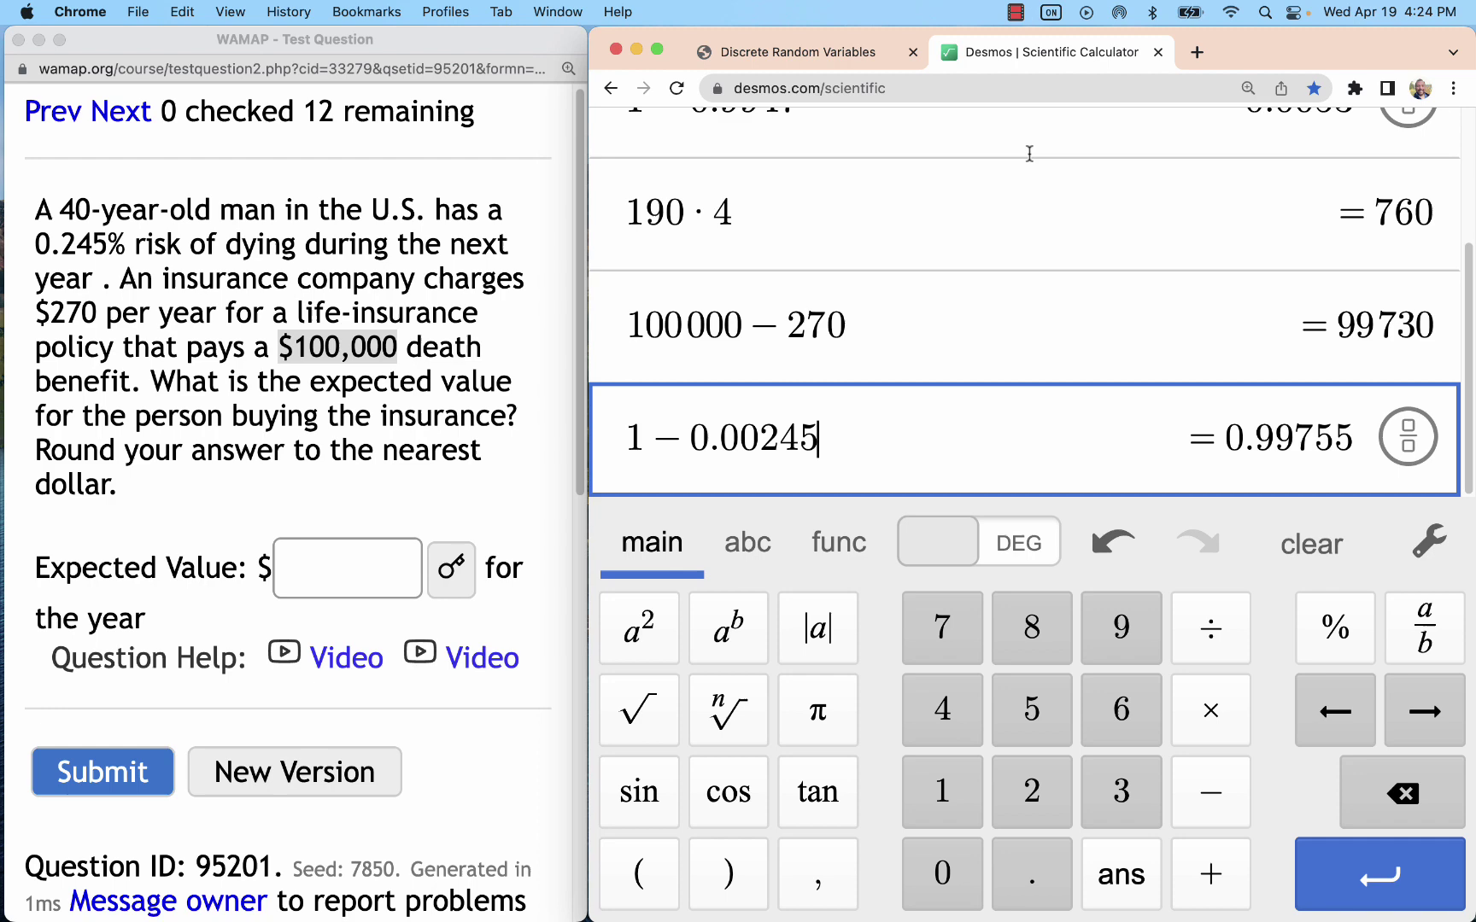
pyautogui.moveTo(1245, 437)
pyautogui.mouseDown()
pyautogui.moveTo(1345, 436)
pyautogui.moveTo(1230, 438)
pyautogui.mouseUp()
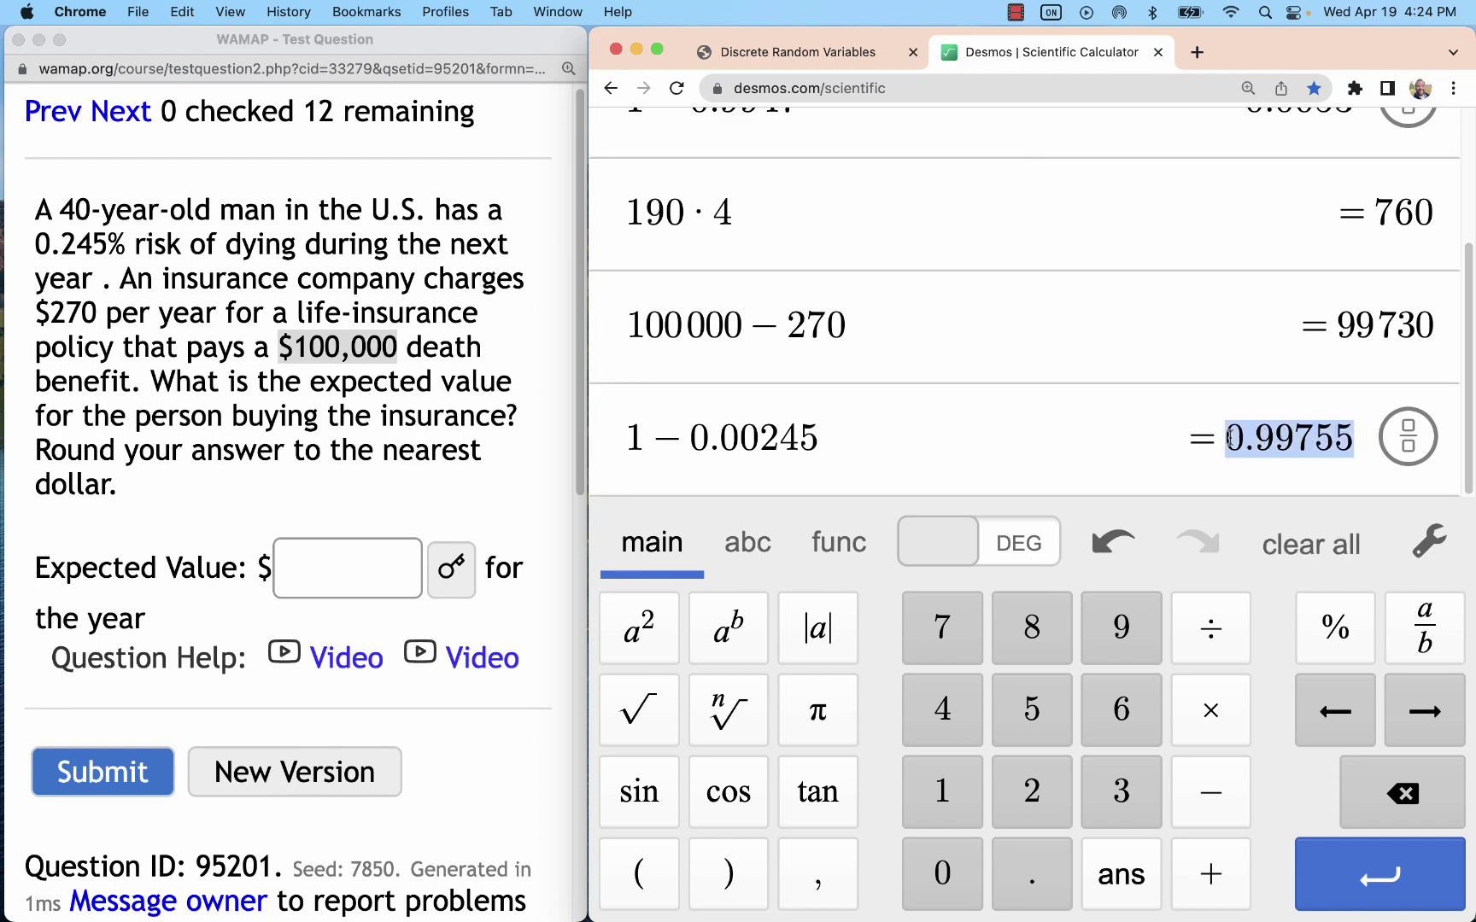
pyautogui.press('super+c')
# Step: Paste 0.99755 as the probability of -270 and run the analysis, showing mean -25
pyautogui.click(773, 51)
pyautogui.click(988, 418)
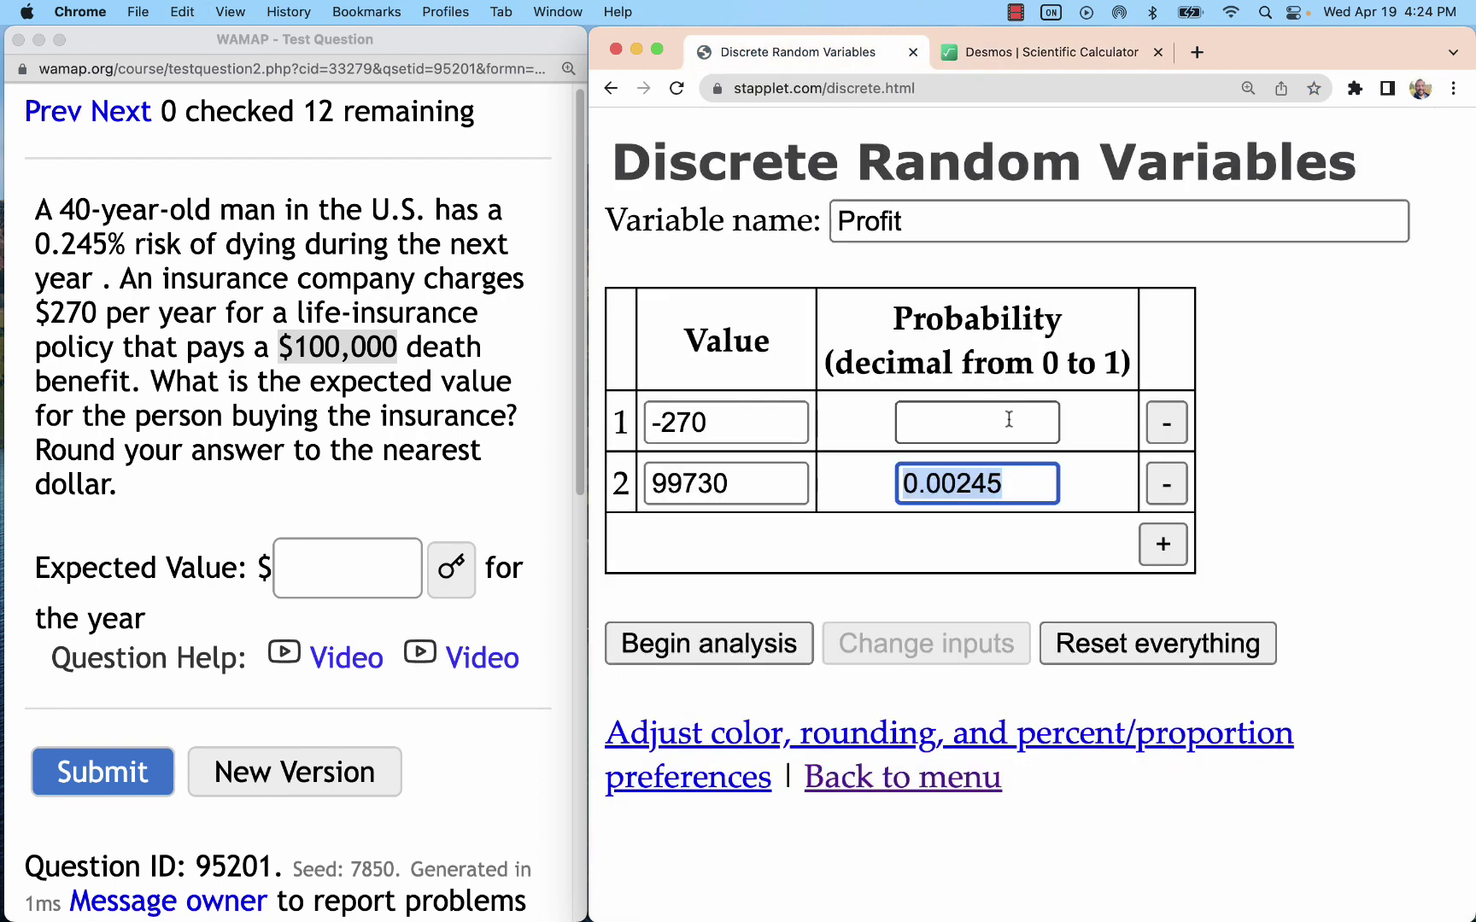
pyautogui.press('super+v')
pyautogui.click(702, 644)
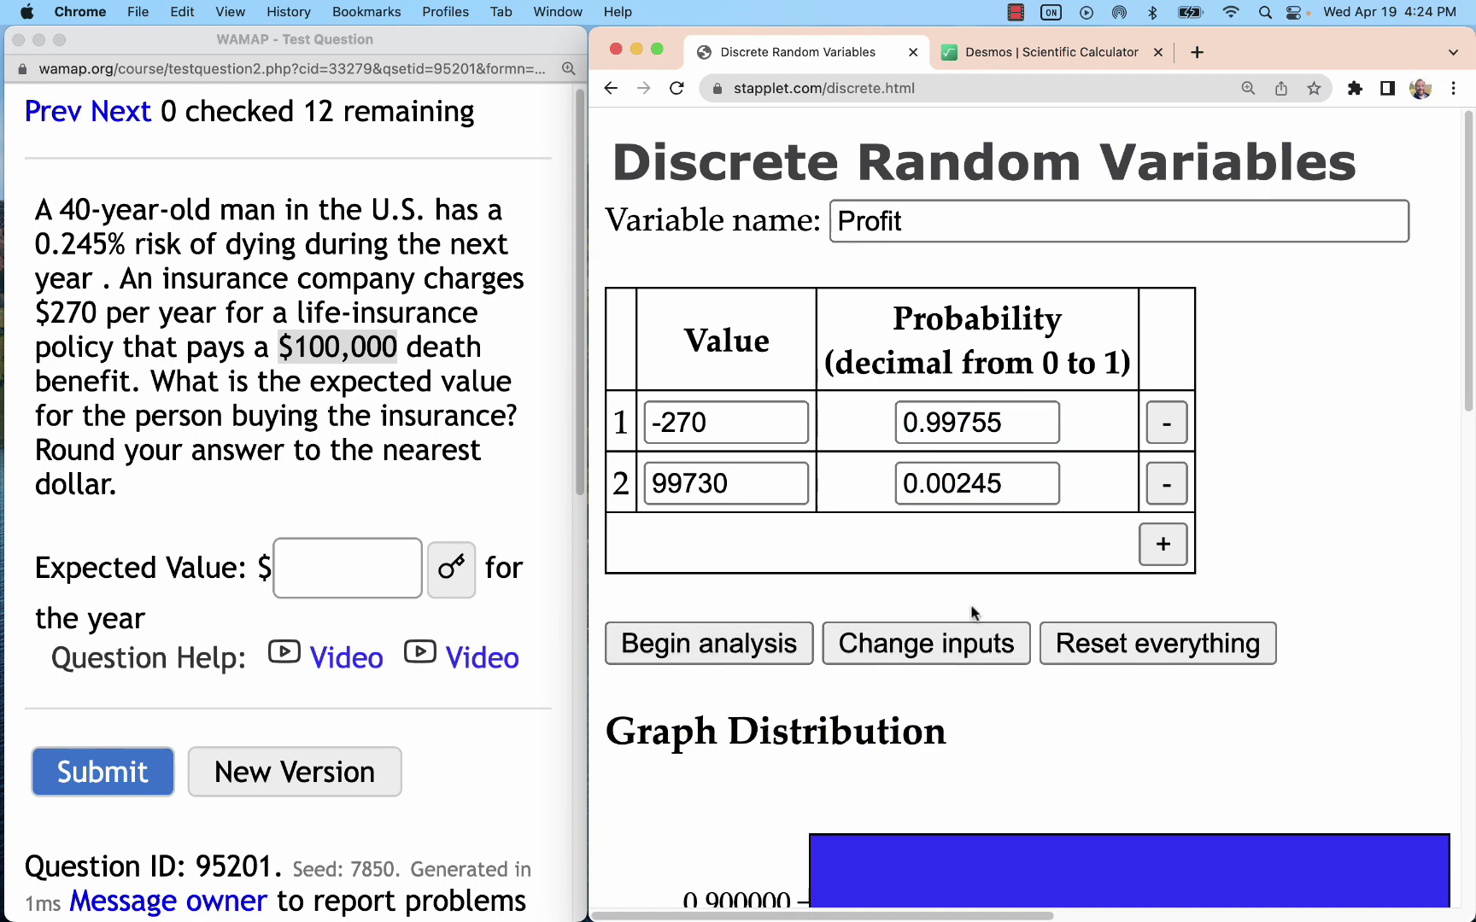
pyautogui.scroll(-10, 960, 598)
pyautogui.hscroll(5, 961, 598)
pyautogui.hscroll(-4, 970, 584)
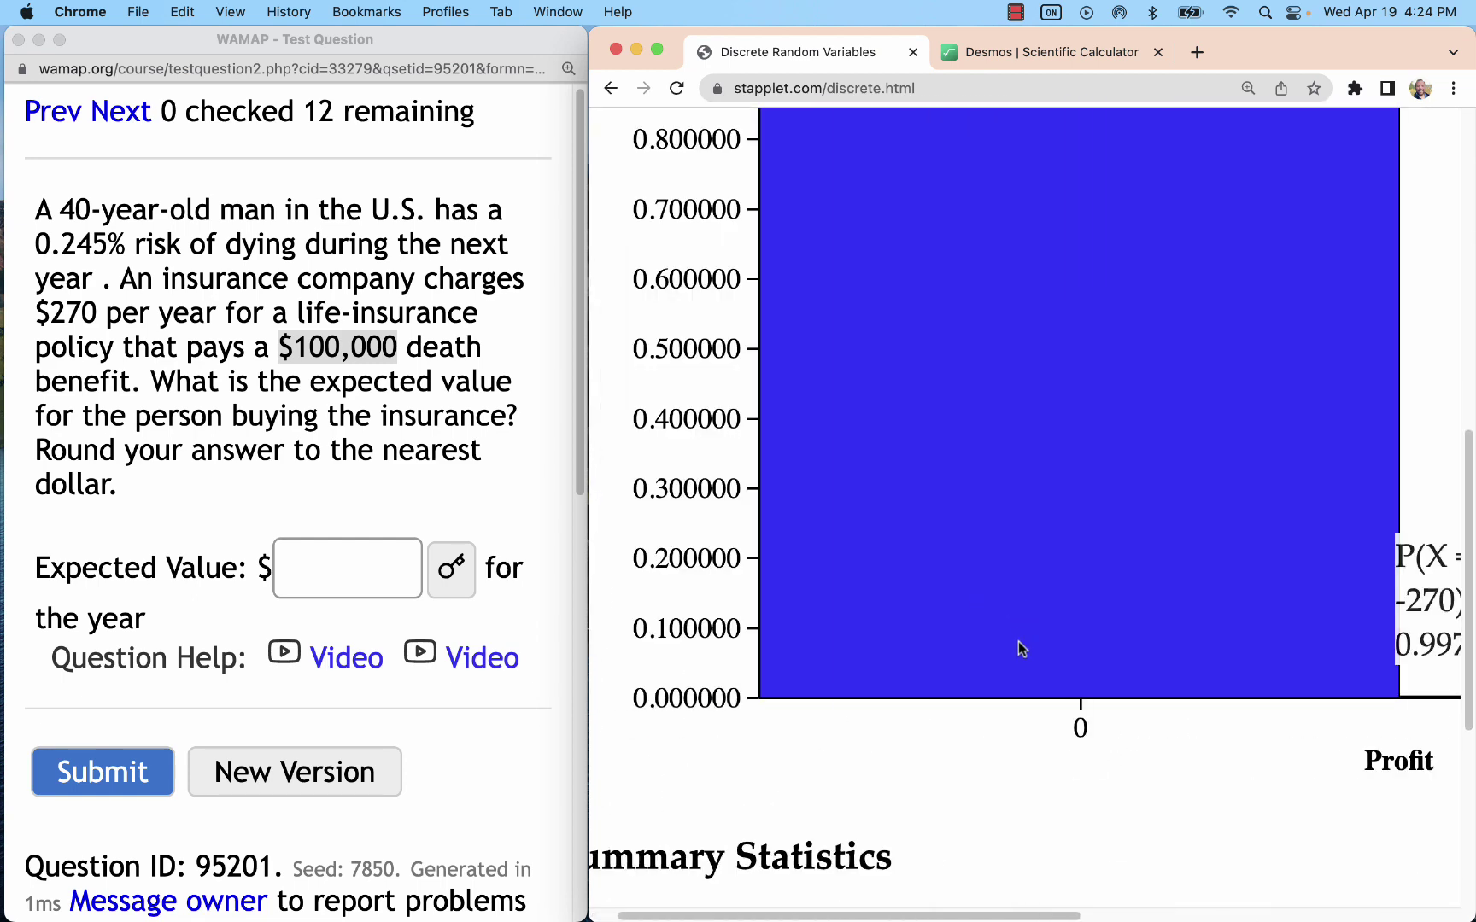
pyautogui.scroll(-5, 1018, 641)
pyautogui.doubleClick(655, 554)
# Step: Compare the -25 mean with the revealed key, reviewing the $270 premium and $100,000 benefit
pyautogui.click(315, 308)
pyautogui.click(169, 287)
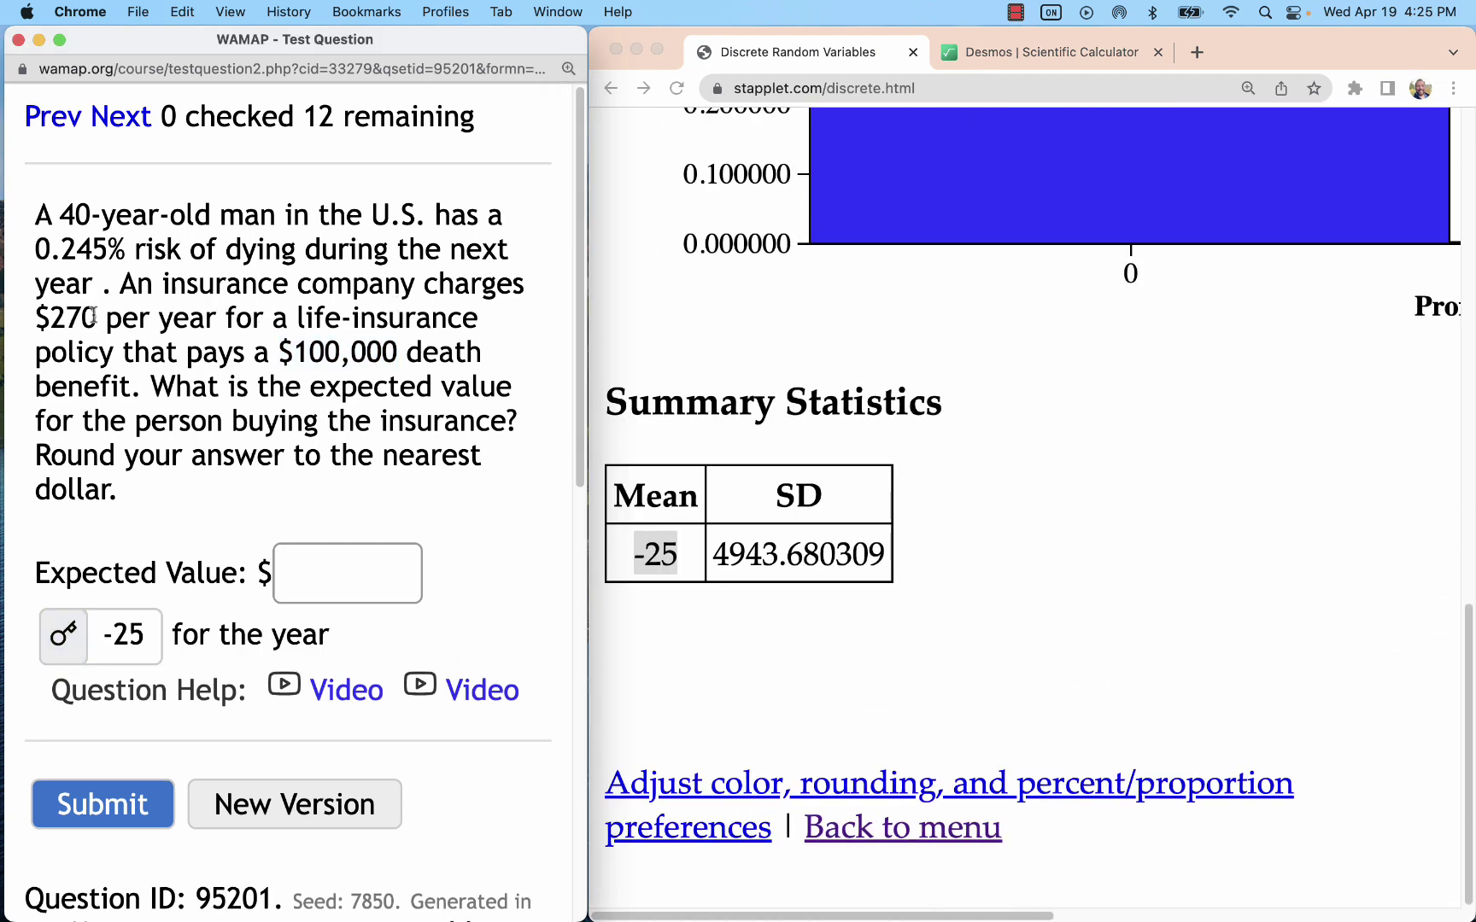
pyautogui.moveTo(94, 314); pyautogui.dragTo(36, 321)
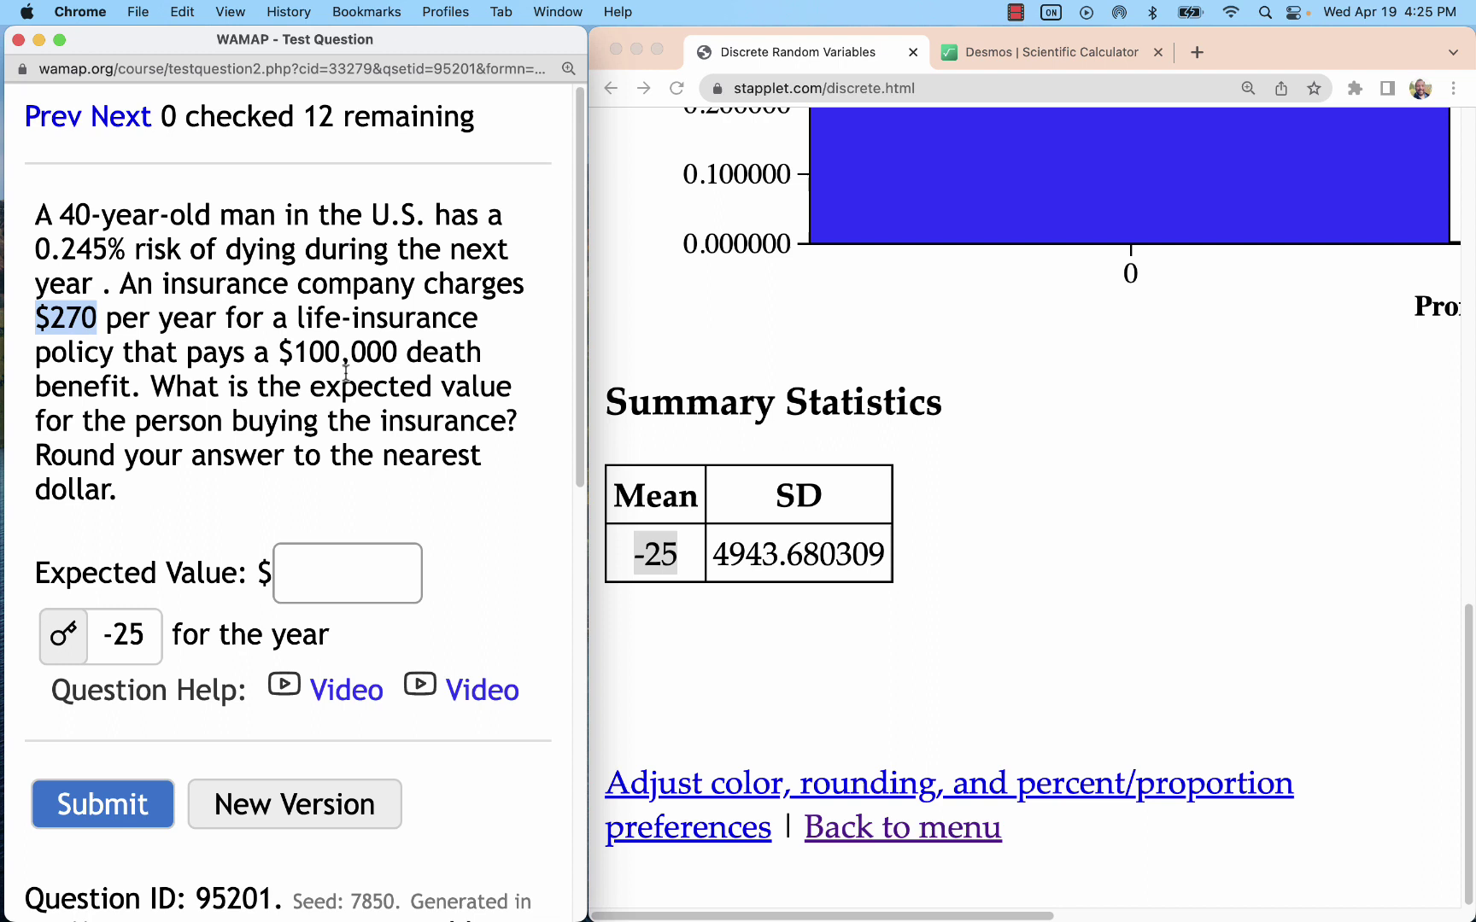
pyautogui.moveTo(398, 354); pyautogui.dragTo(279, 353)
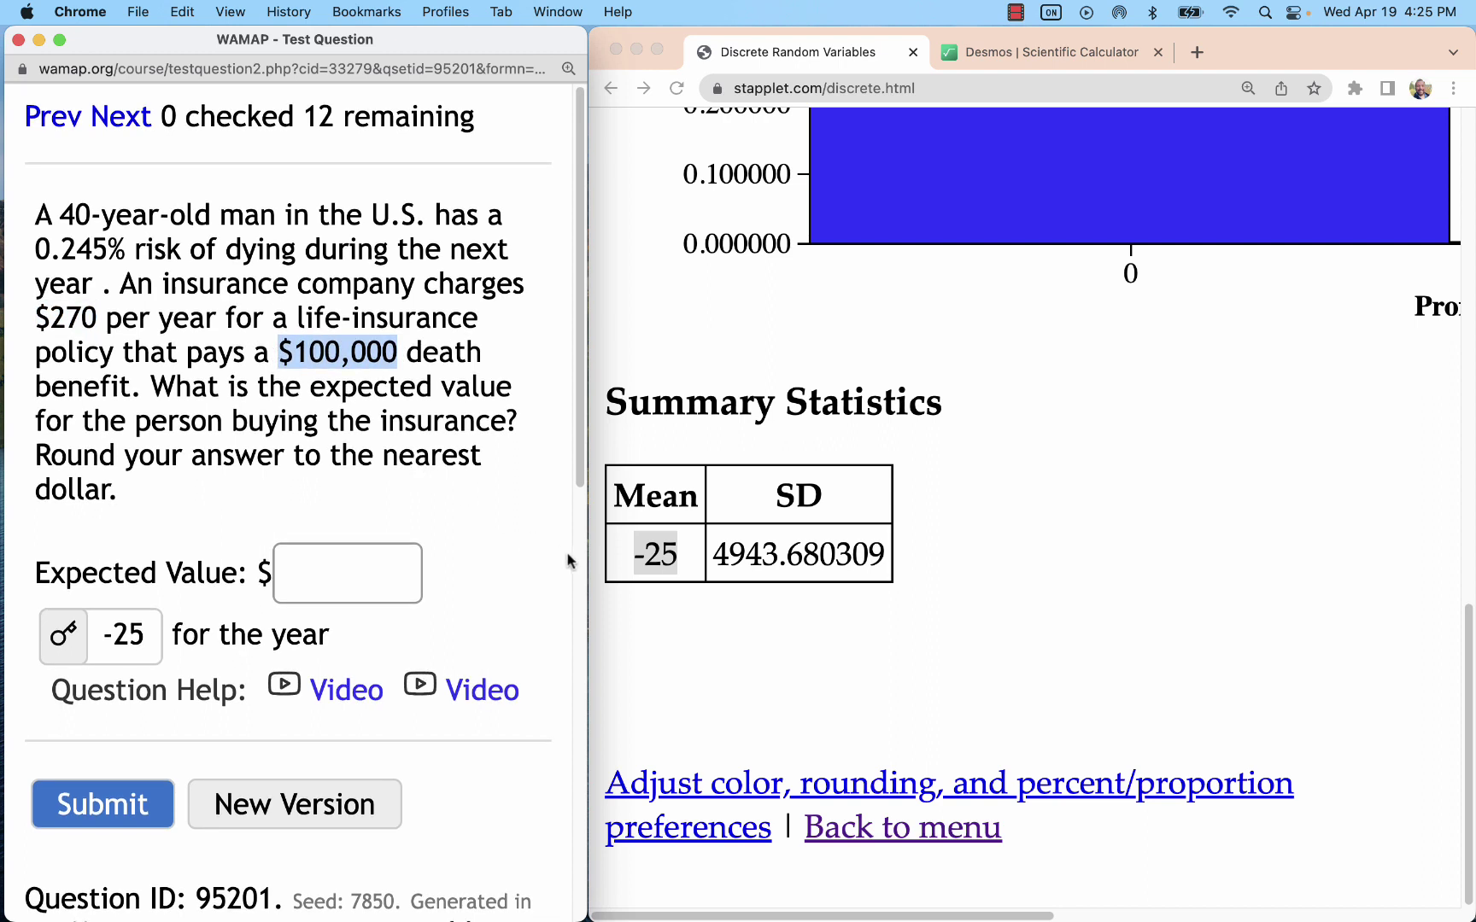
pyautogui.click(636, 556)
pyautogui.moveTo(687, 562); pyautogui.dragTo(634, 561)
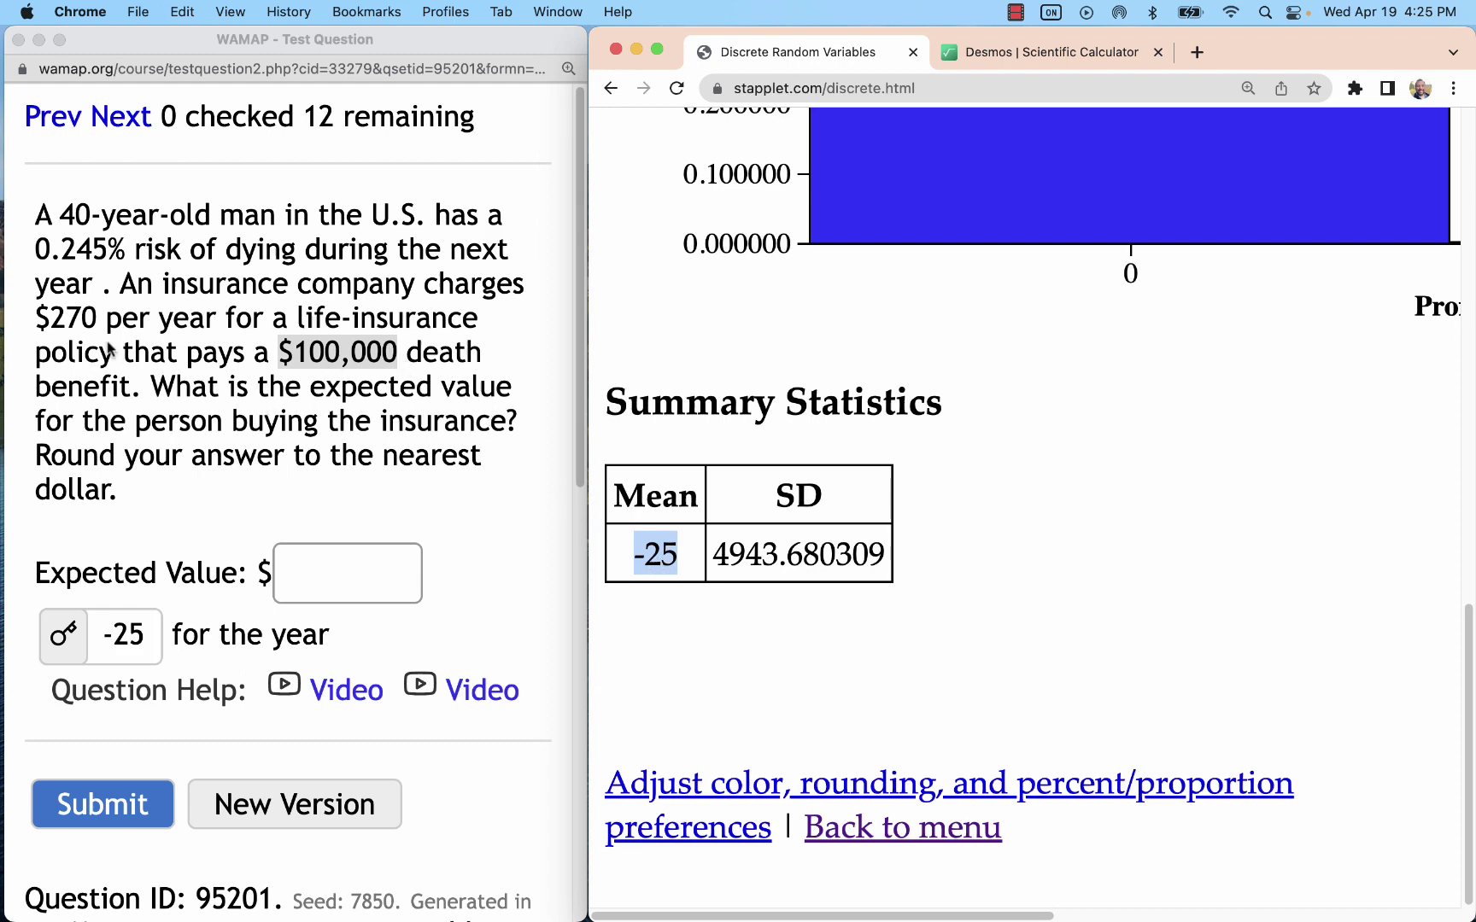
pyautogui.scroll(-1, 470, 379)
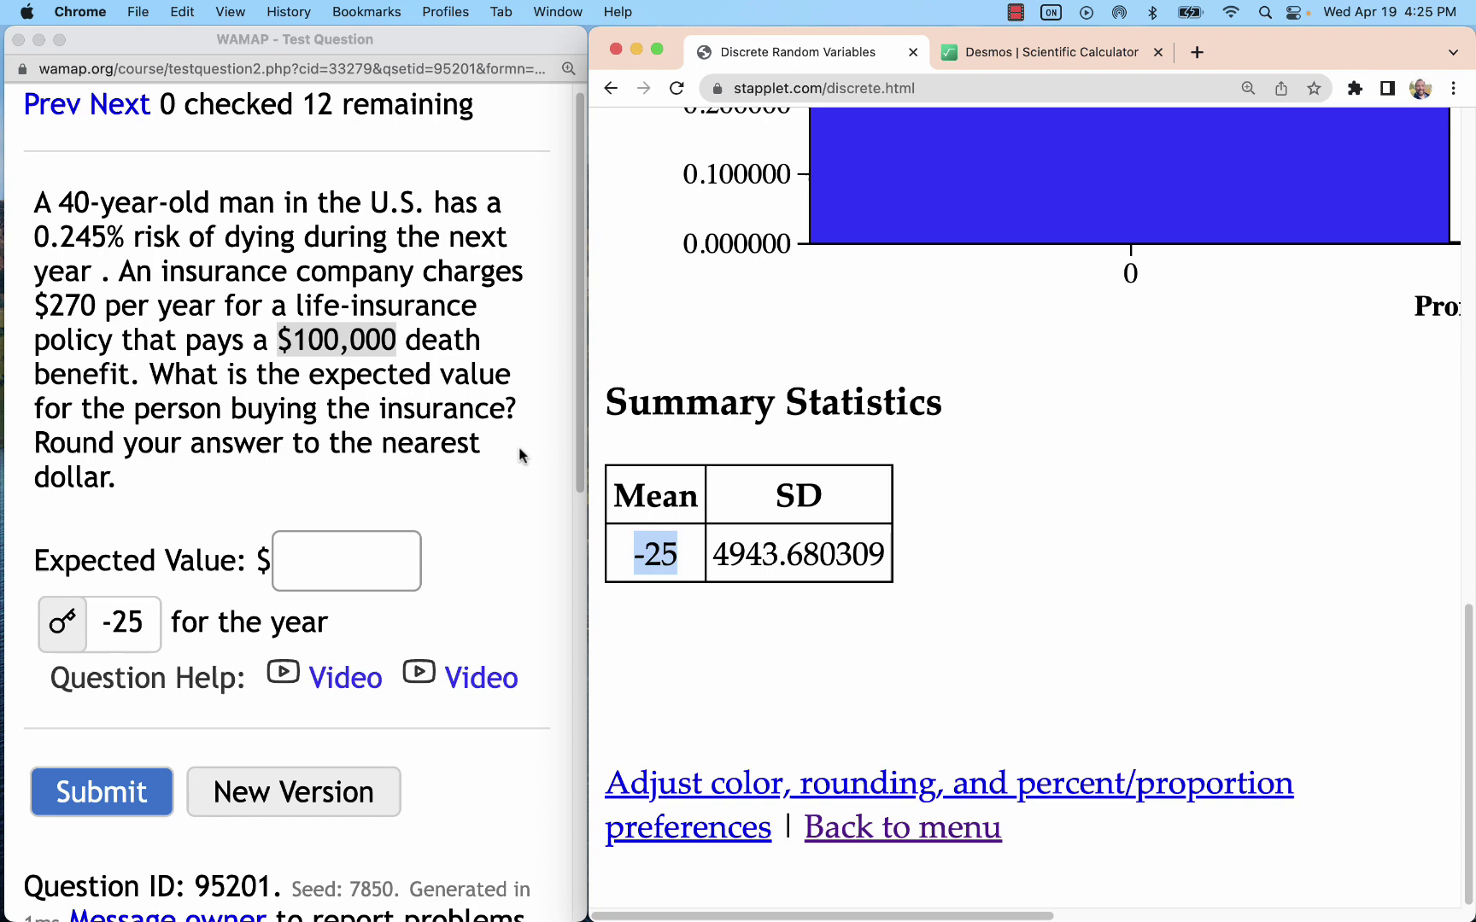
pyautogui.scroll(-1, 350, 369)
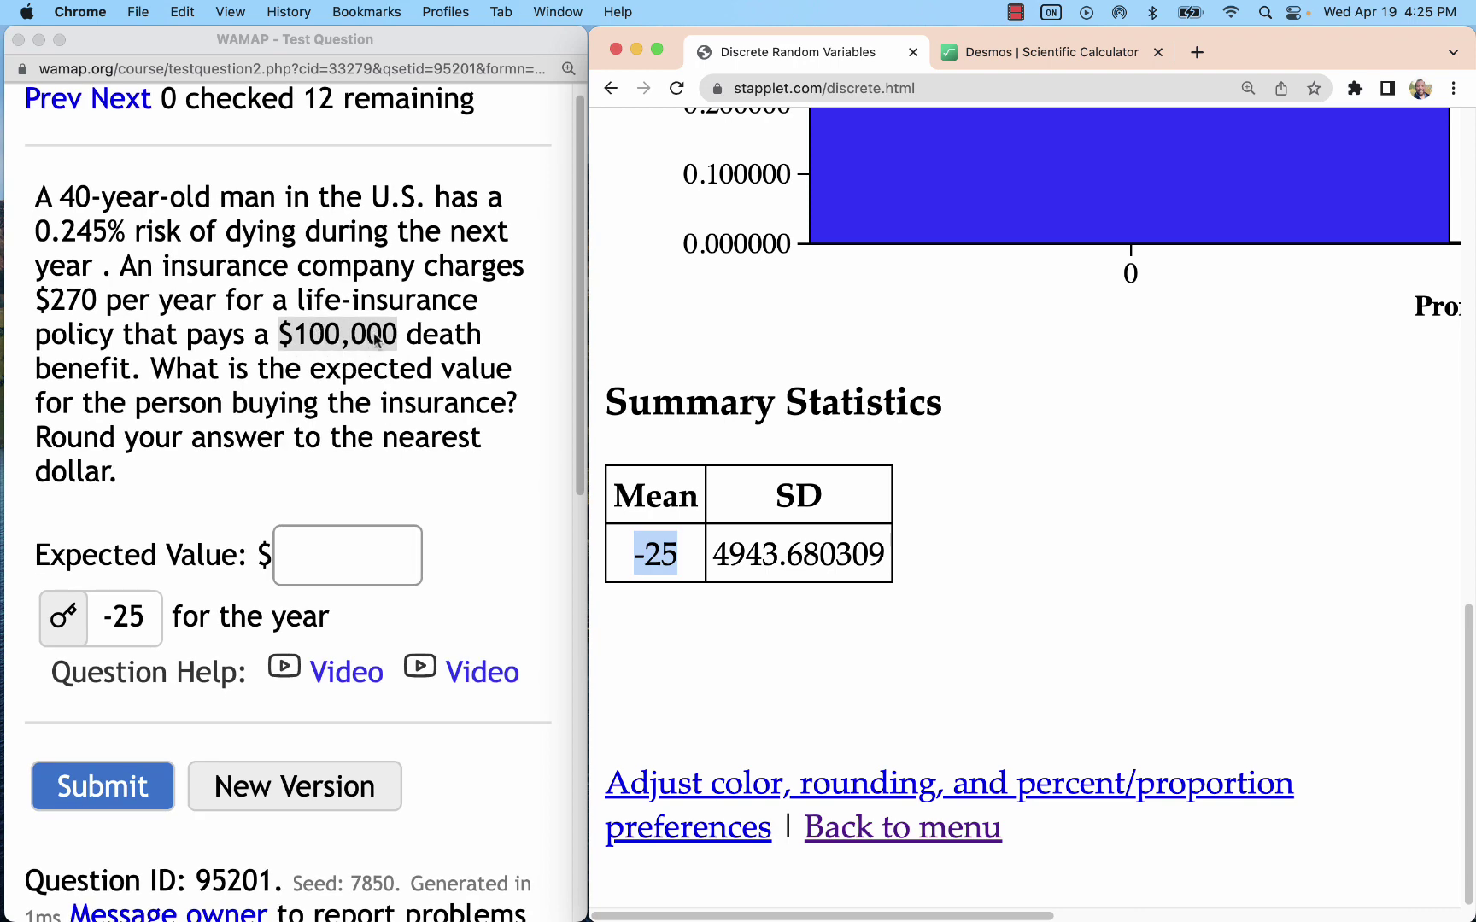
pyautogui.scroll(-1, 380, 359)
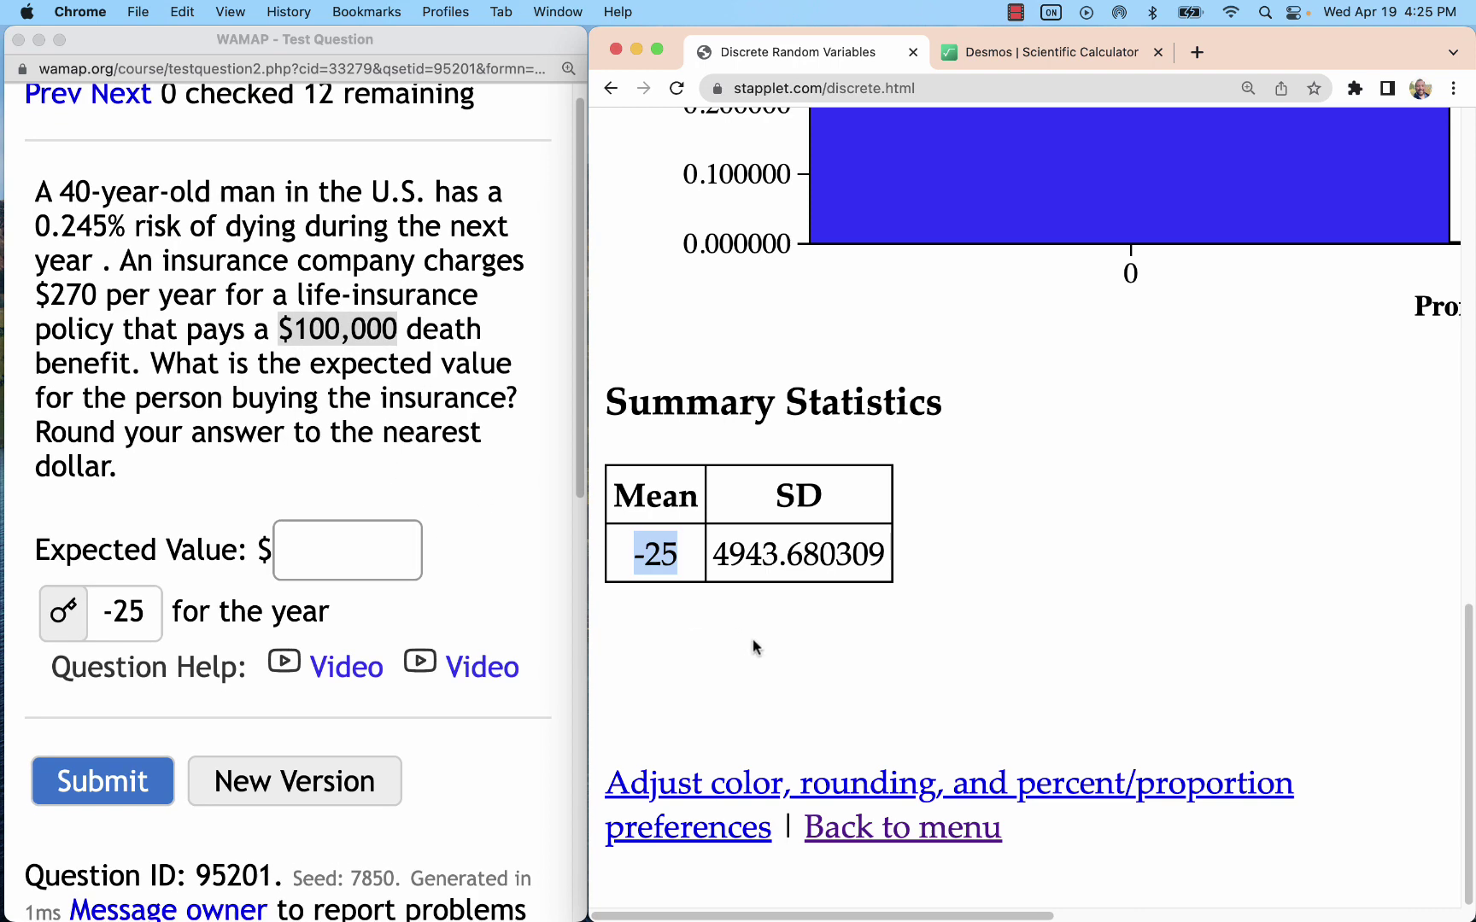
pyautogui.moveTo(695, 583); pyautogui.dragTo(628, 560)
pyautogui.doubleClick(459, 401)
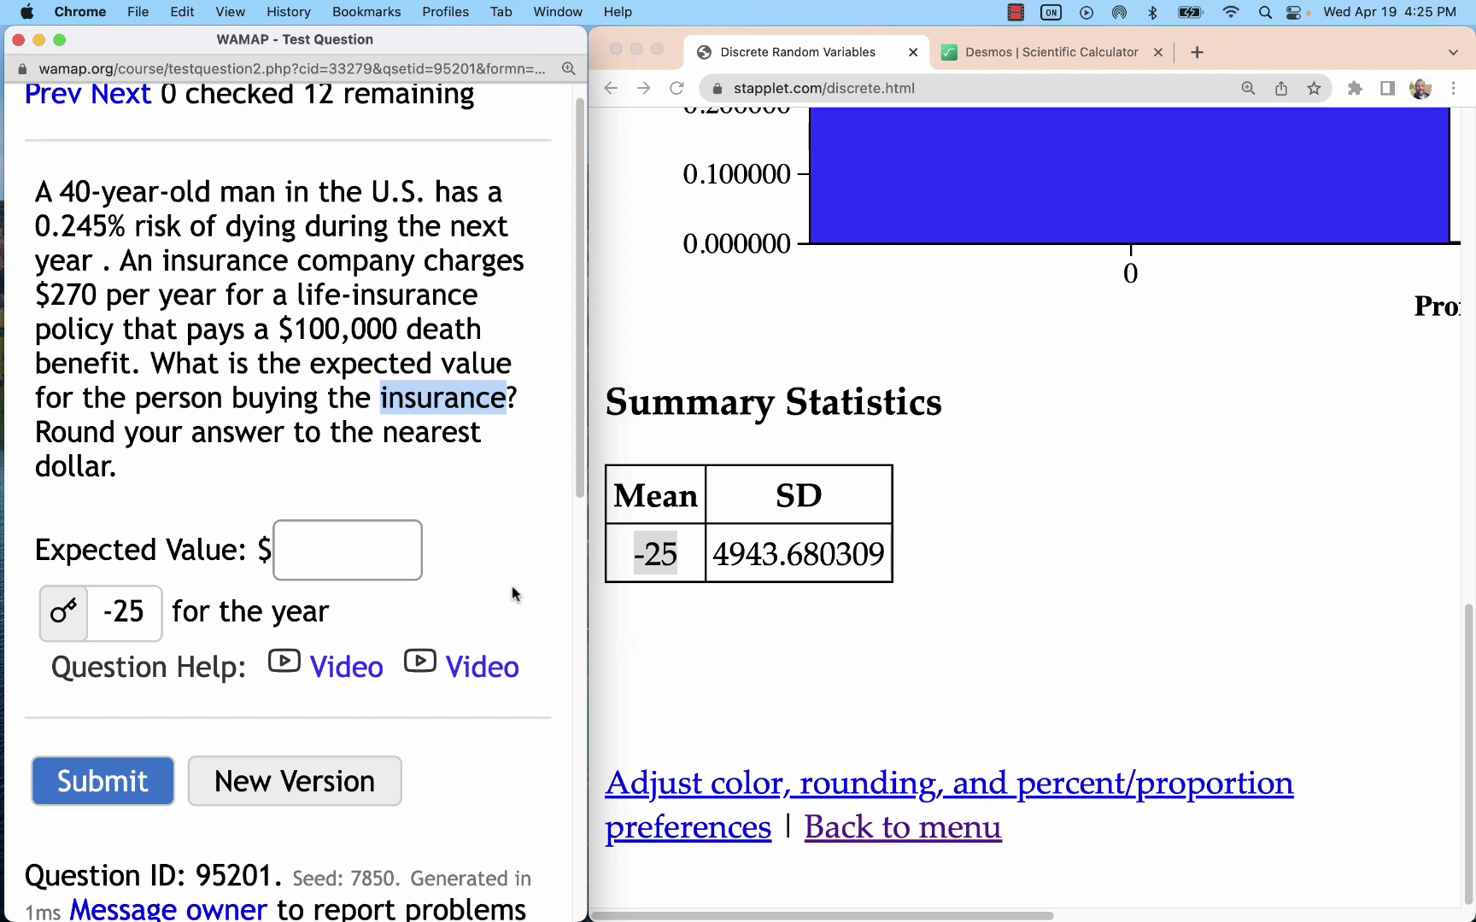
pyautogui.scroll(1, 512, 586)
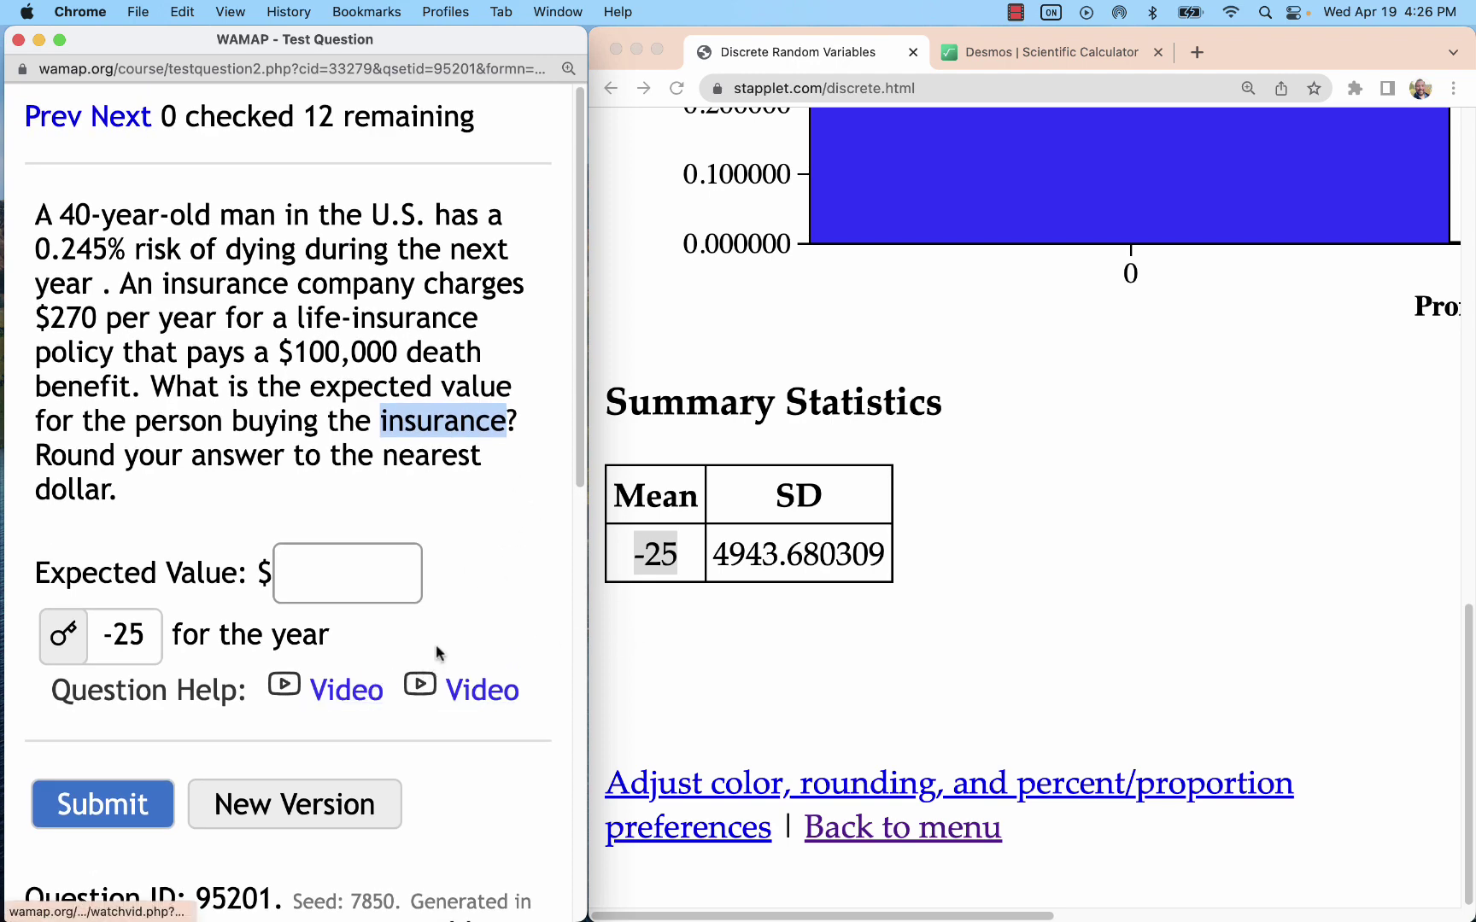